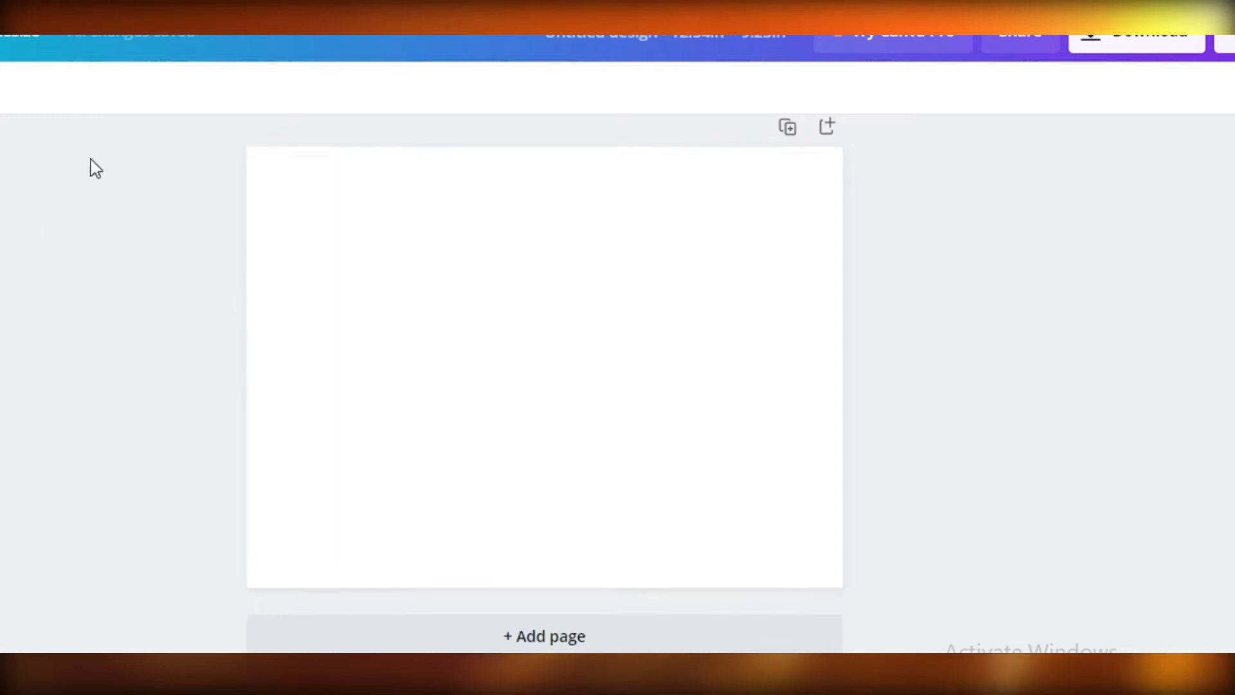
- Upload the paperback book cover template image from the device to the media uploads
click(34, 260)
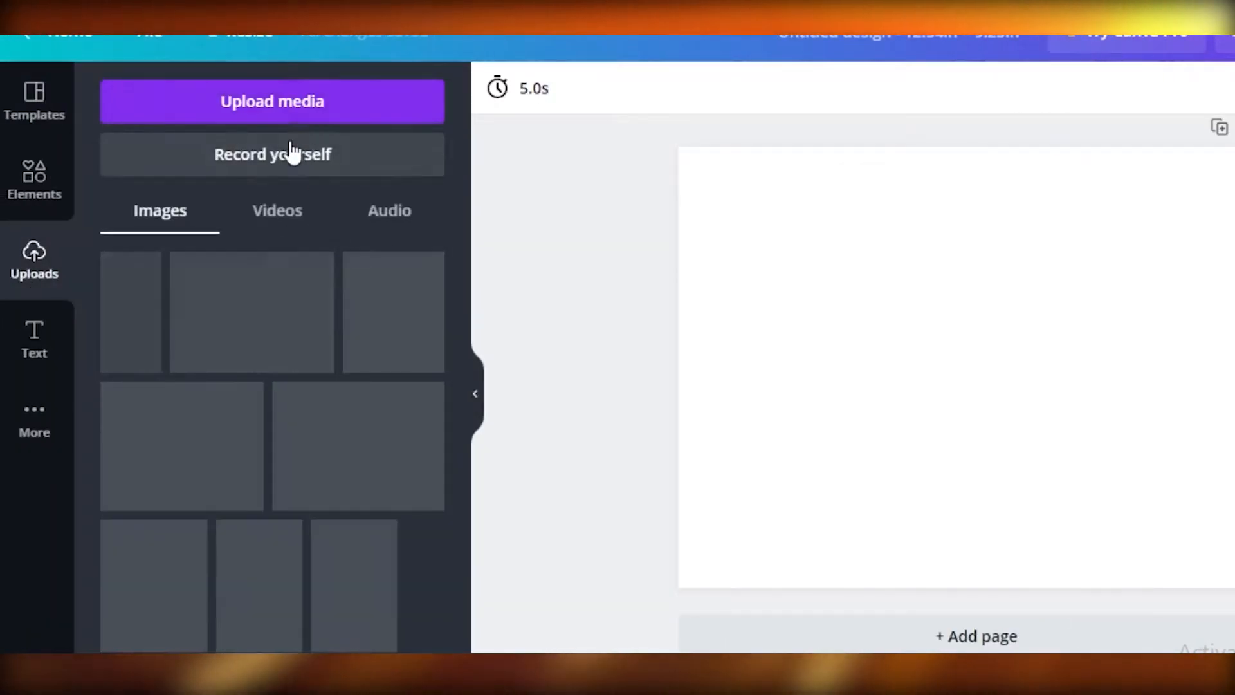
click(246, 100)
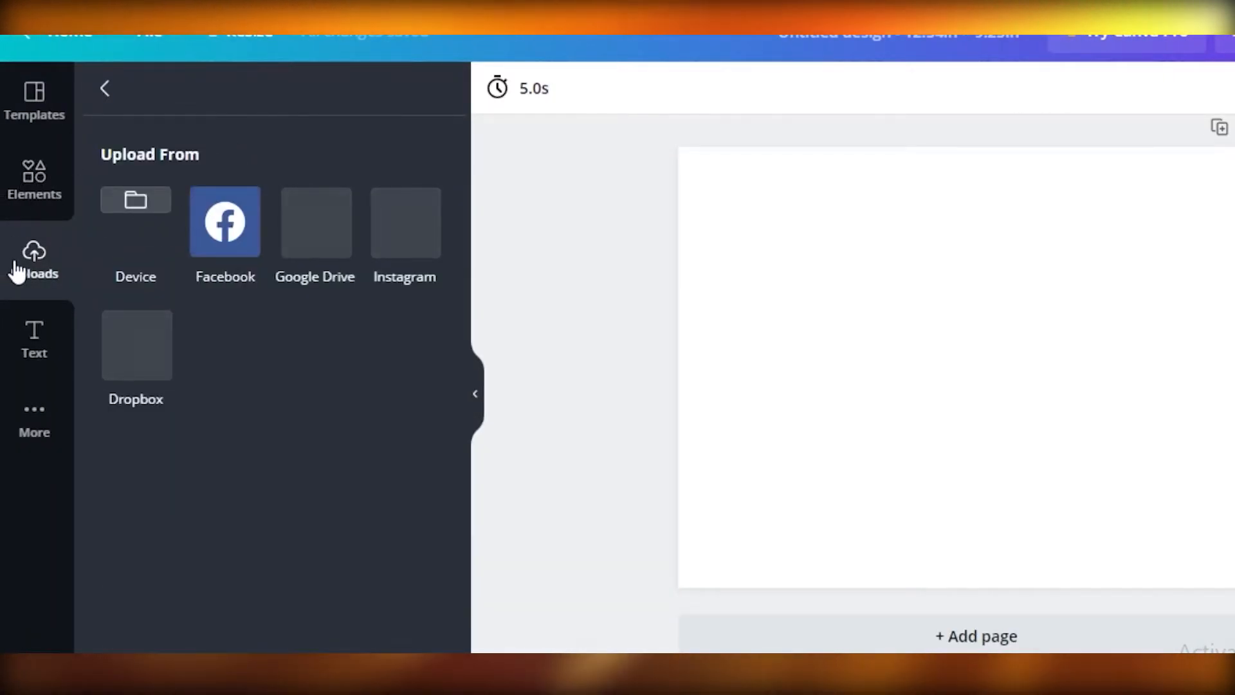
click(37, 200)
click(34, 260)
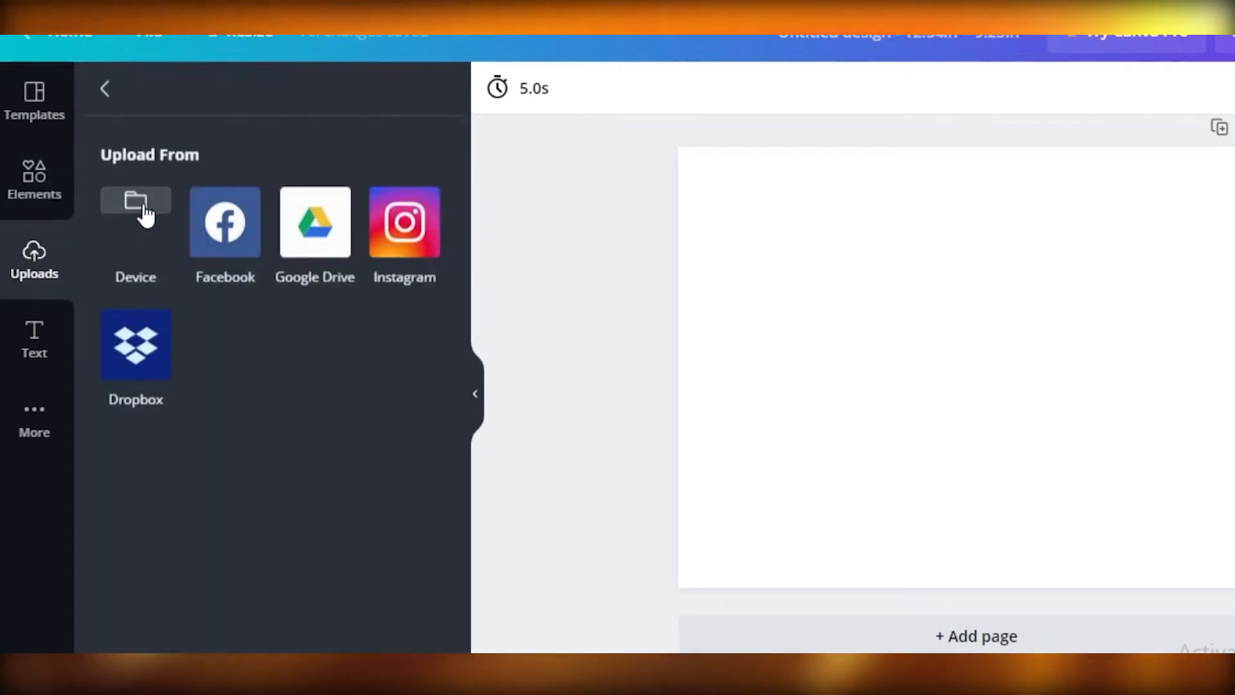
click(162, 211)
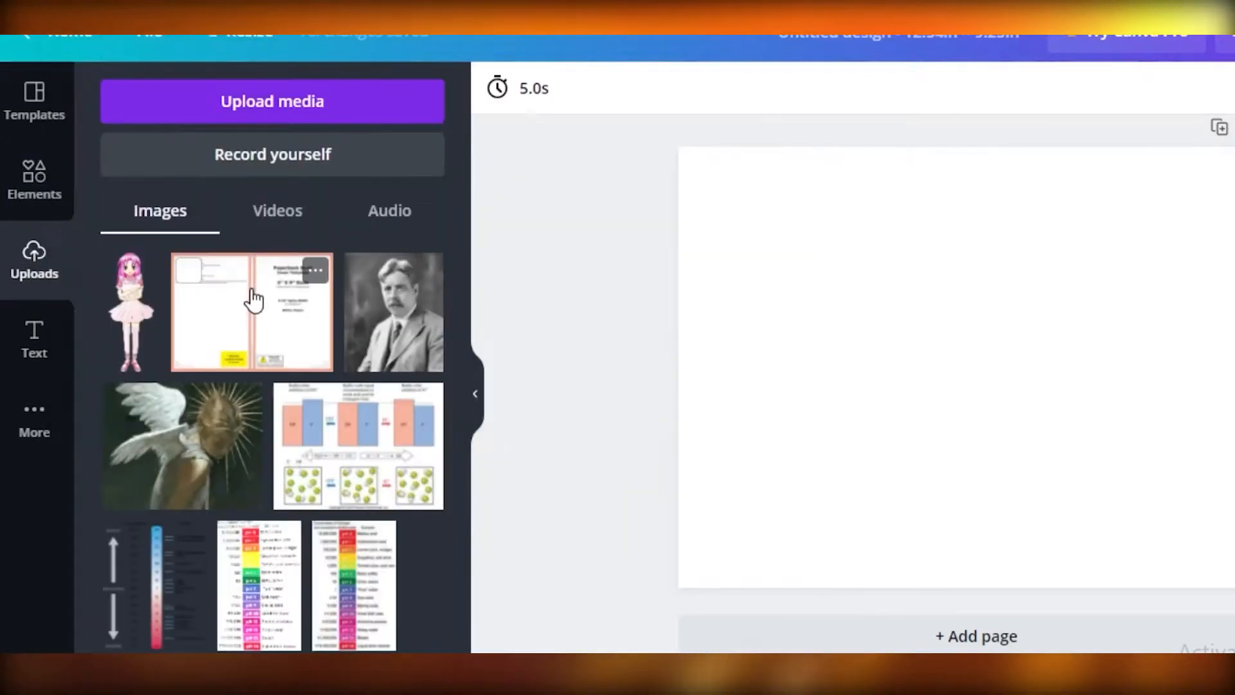
click(251, 295)
- Place the uploaded cover template at the page's upper-left corner and enlarge it to fill the whole page
drag(987, 351, 847, 254)
mouse_move(651, 254)
mouse_down()
mouse_move(681, 267)
mouse_move(631, 245)
mouse_up()
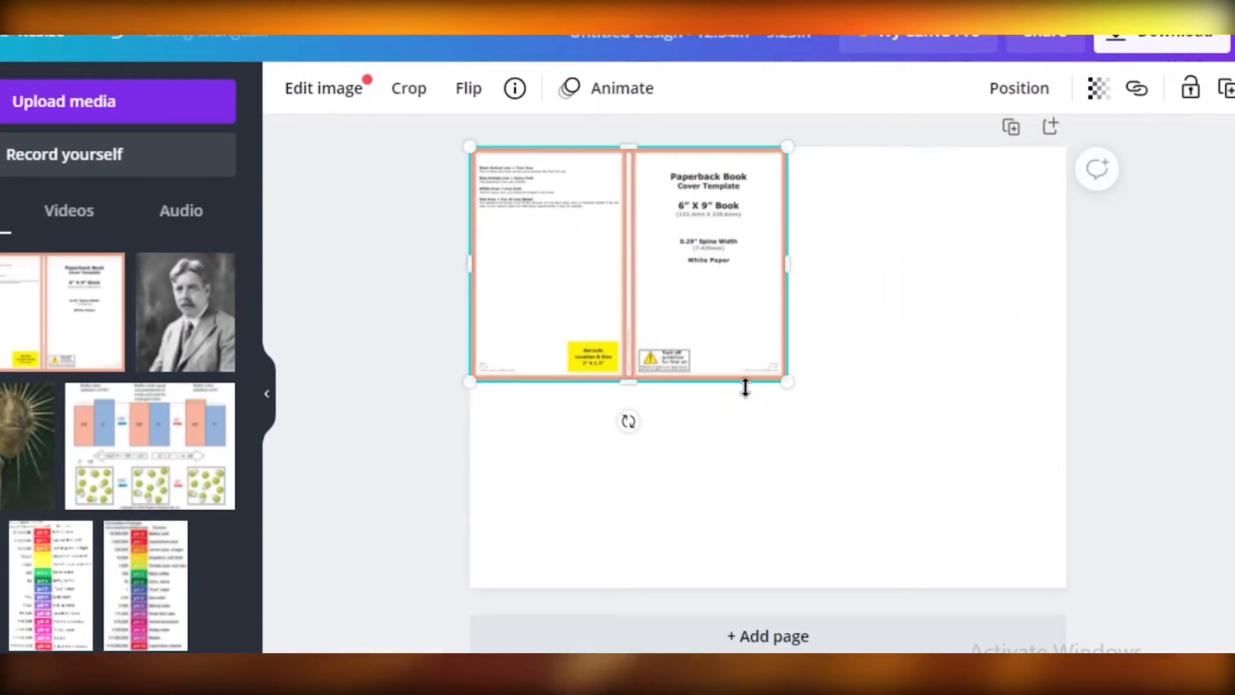
drag(790, 381, 1067, 597)
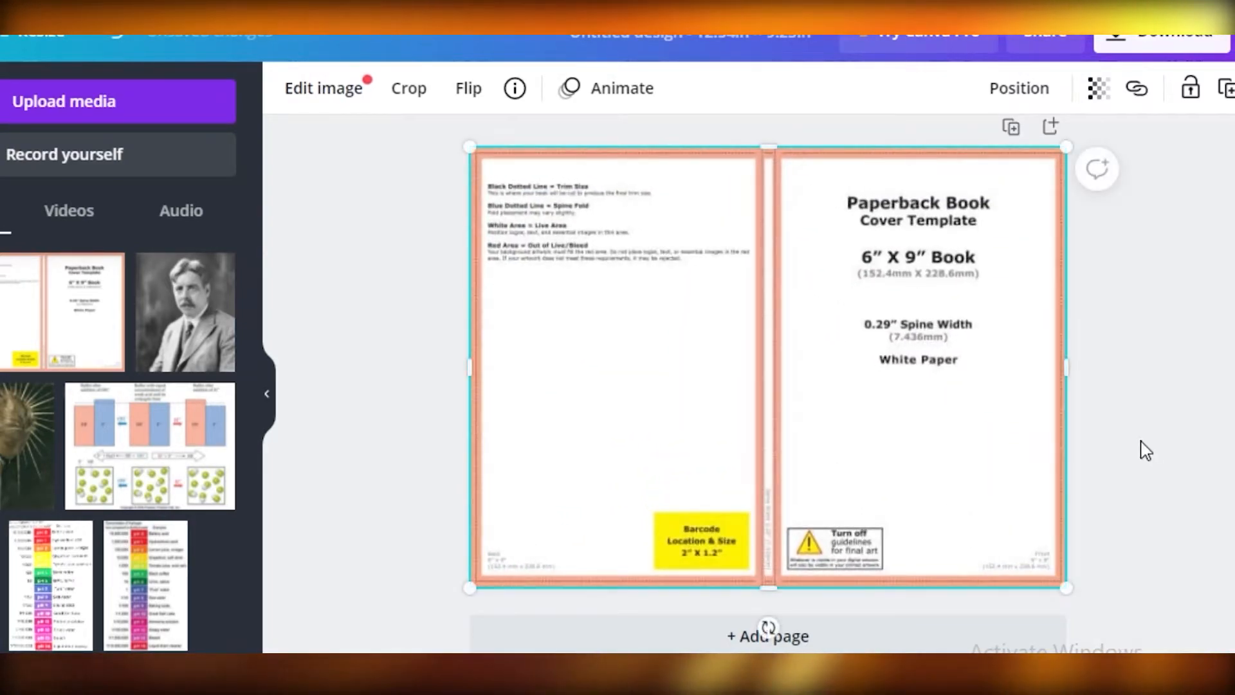
click(1146, 428)
scroll(1194, 326, up, 1)
- Set the cover template's transparency to 49 and lock it in place on the page
click(760, 372)
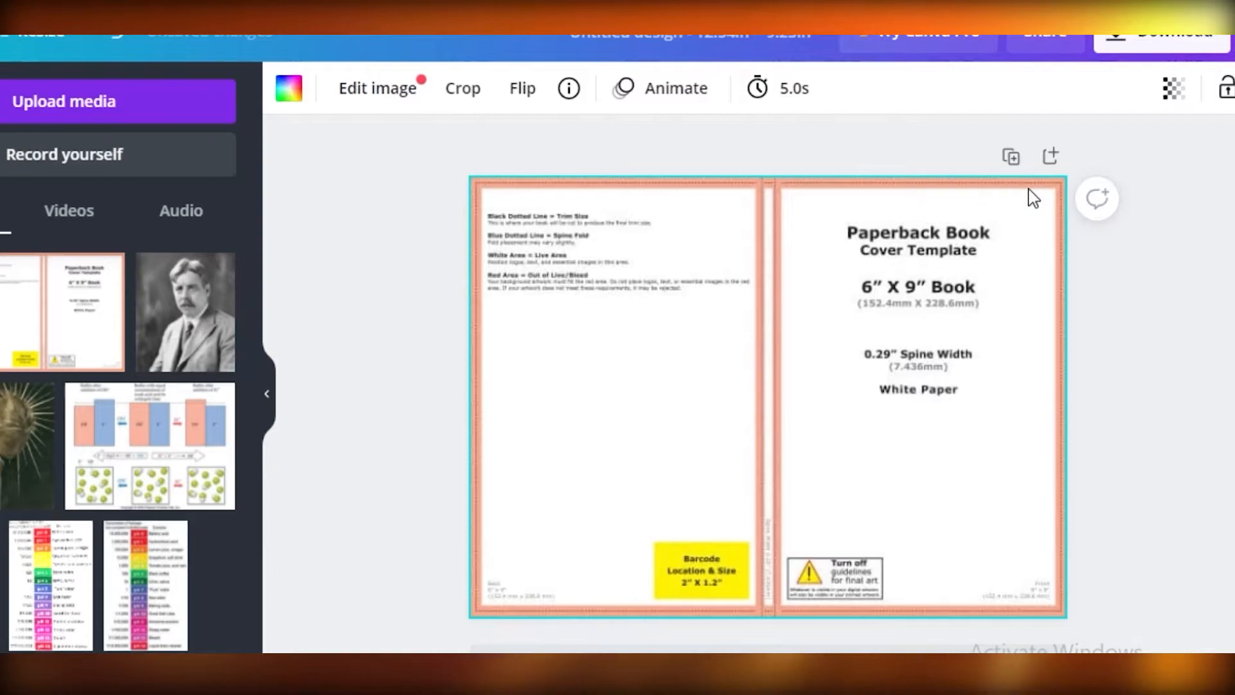
click(1172, 89)
drag(1100, 154, 1027, 184)
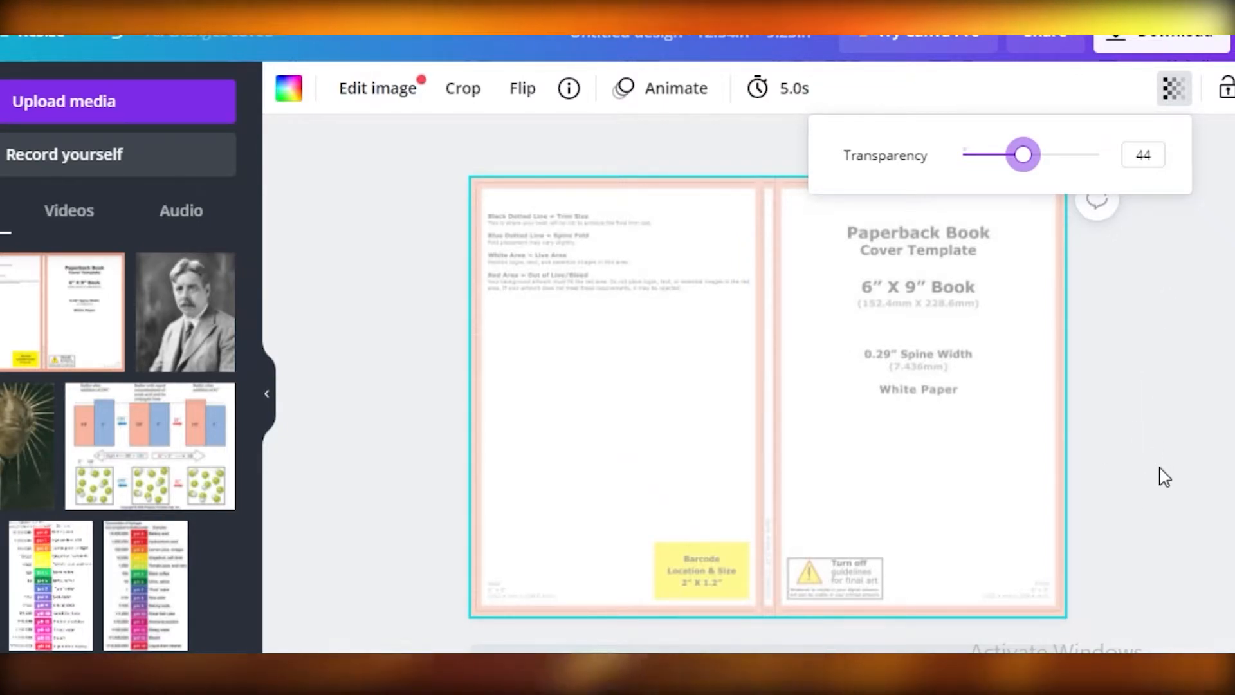
drag(1023, 155, 1037, 161)
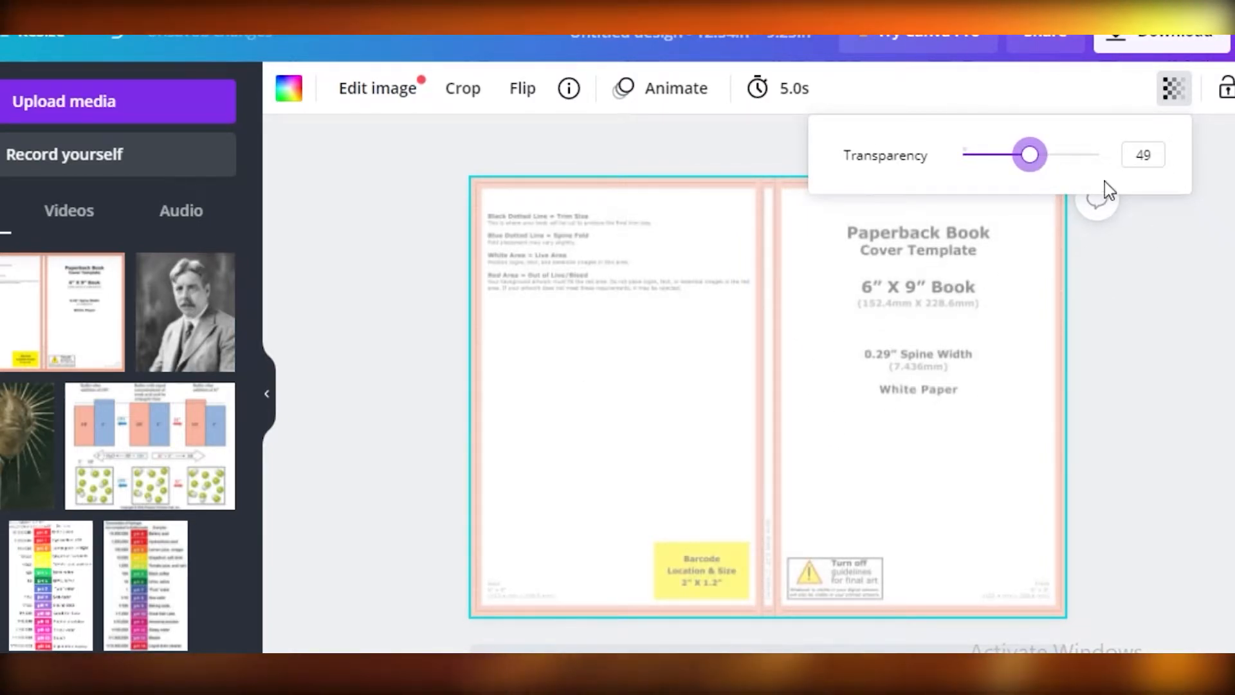
click(791, 369)
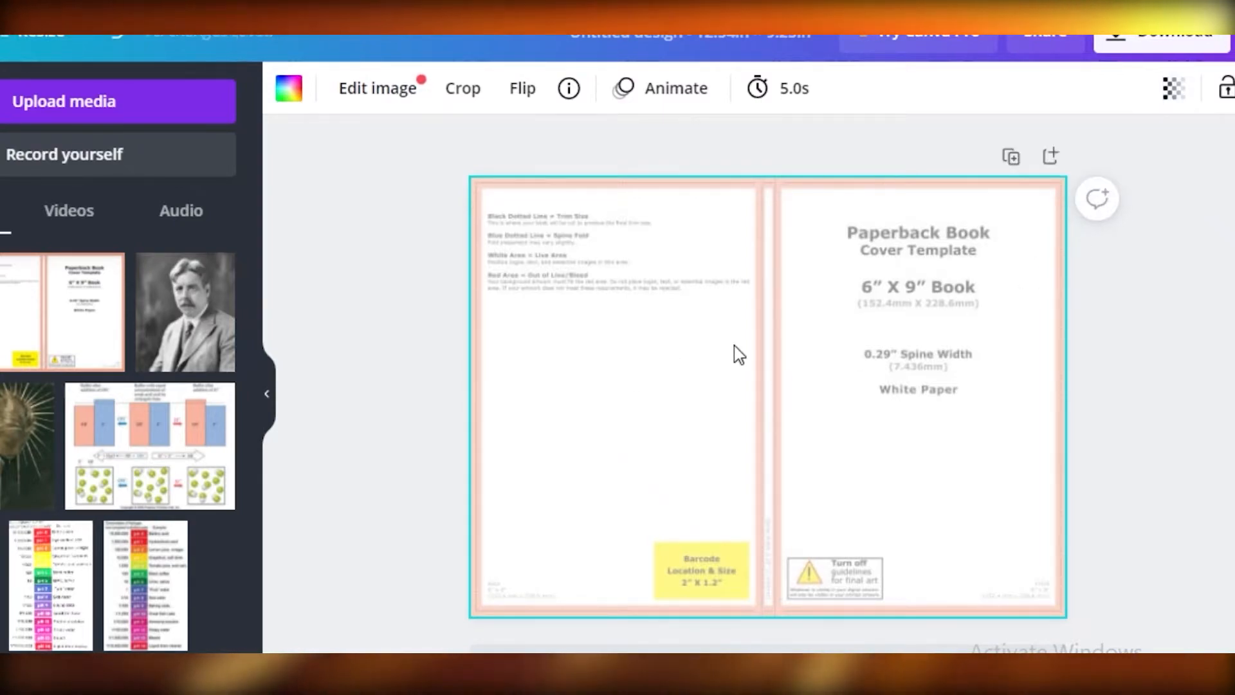
click(1224, 87)
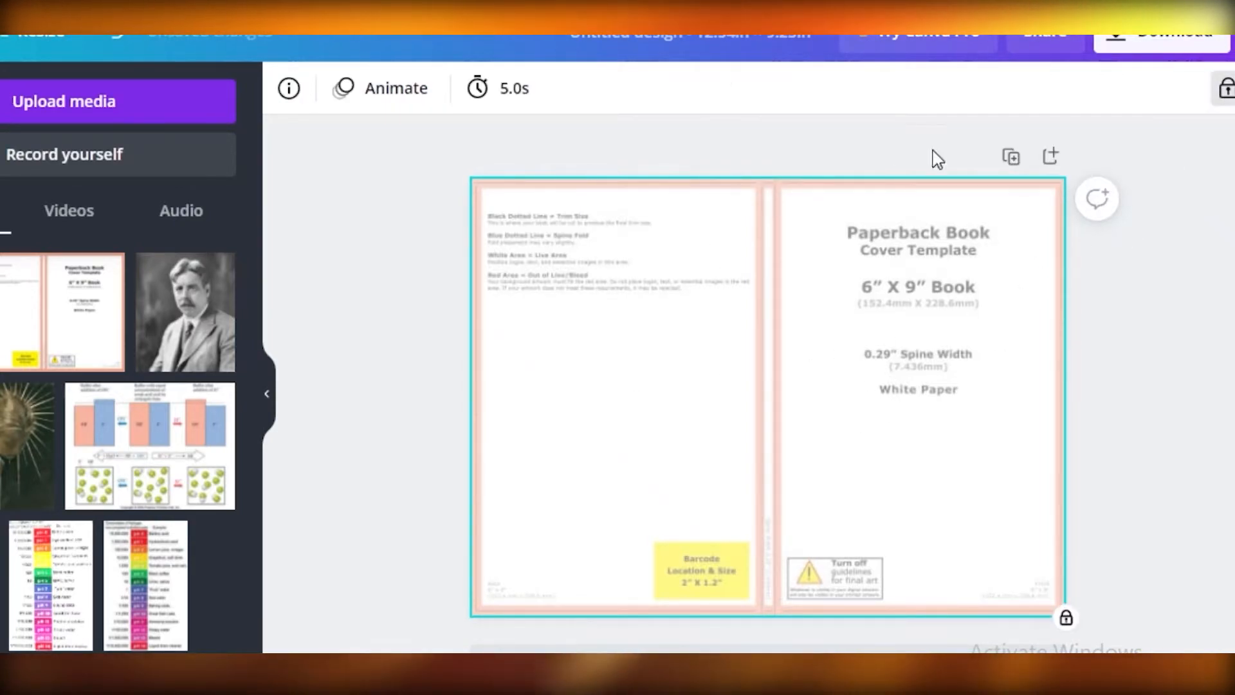
drag(718, 326, 710, 326)
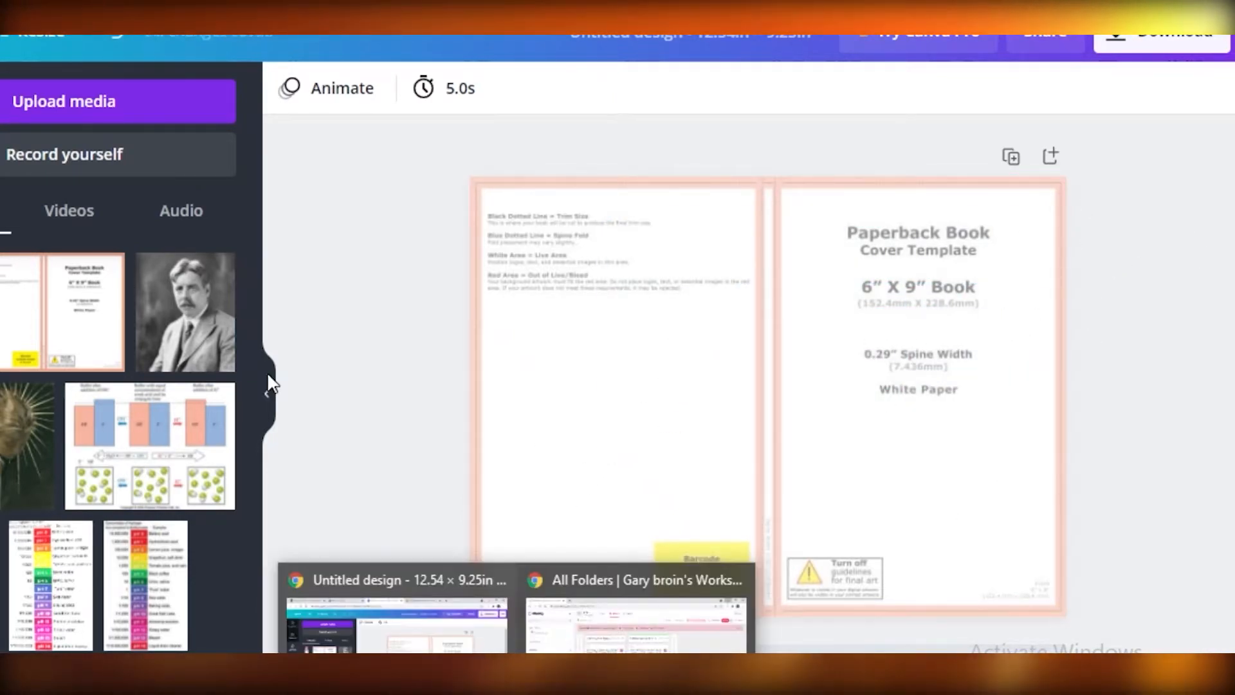
click(266, 394)
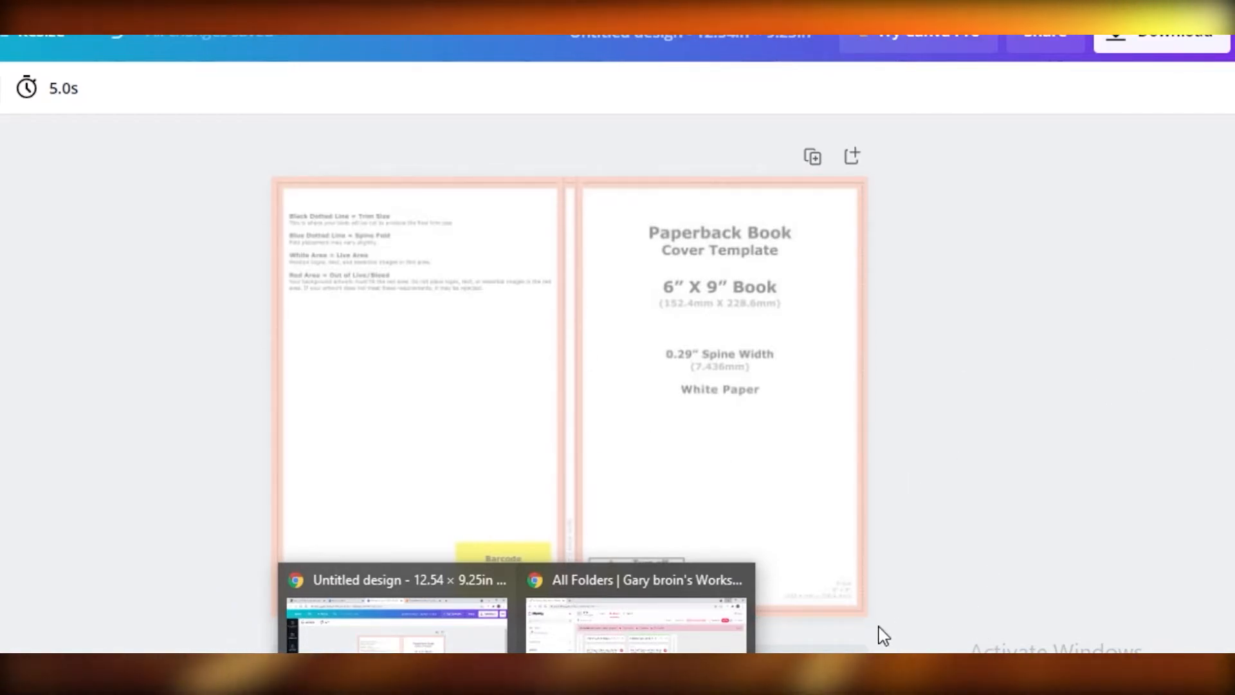
click(397, 603)
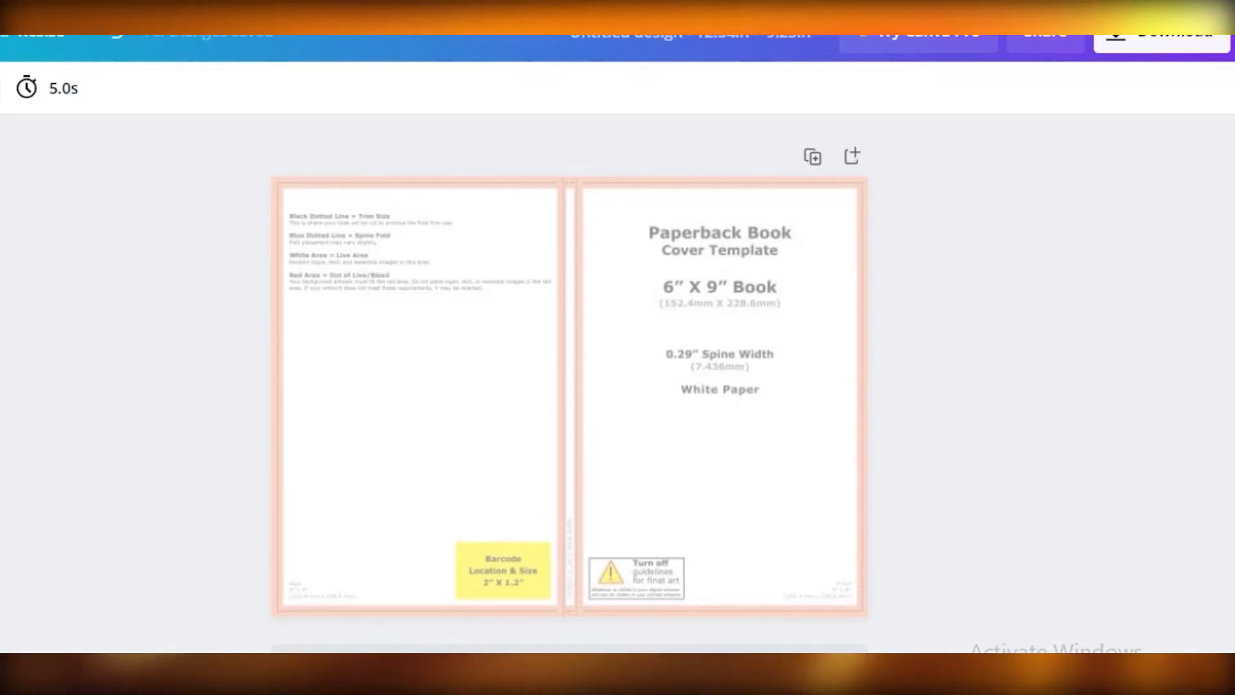
scroll(592, 513, down, 1)
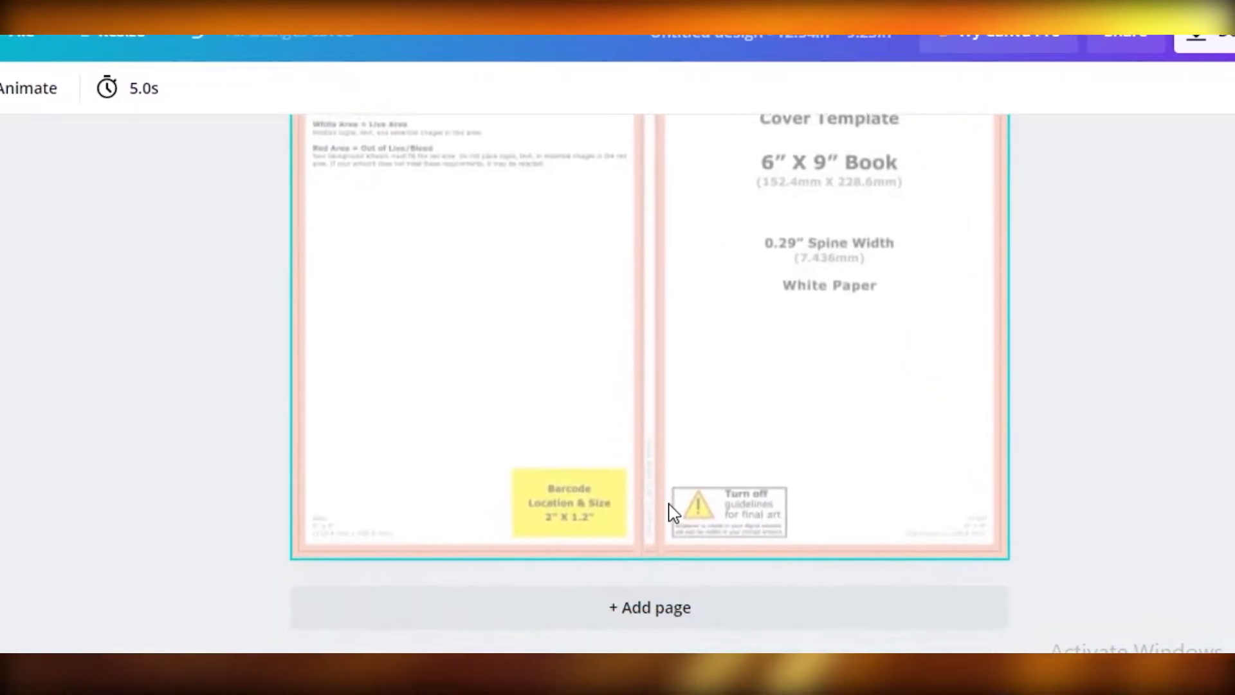
scroll(666, 505, up, 1)
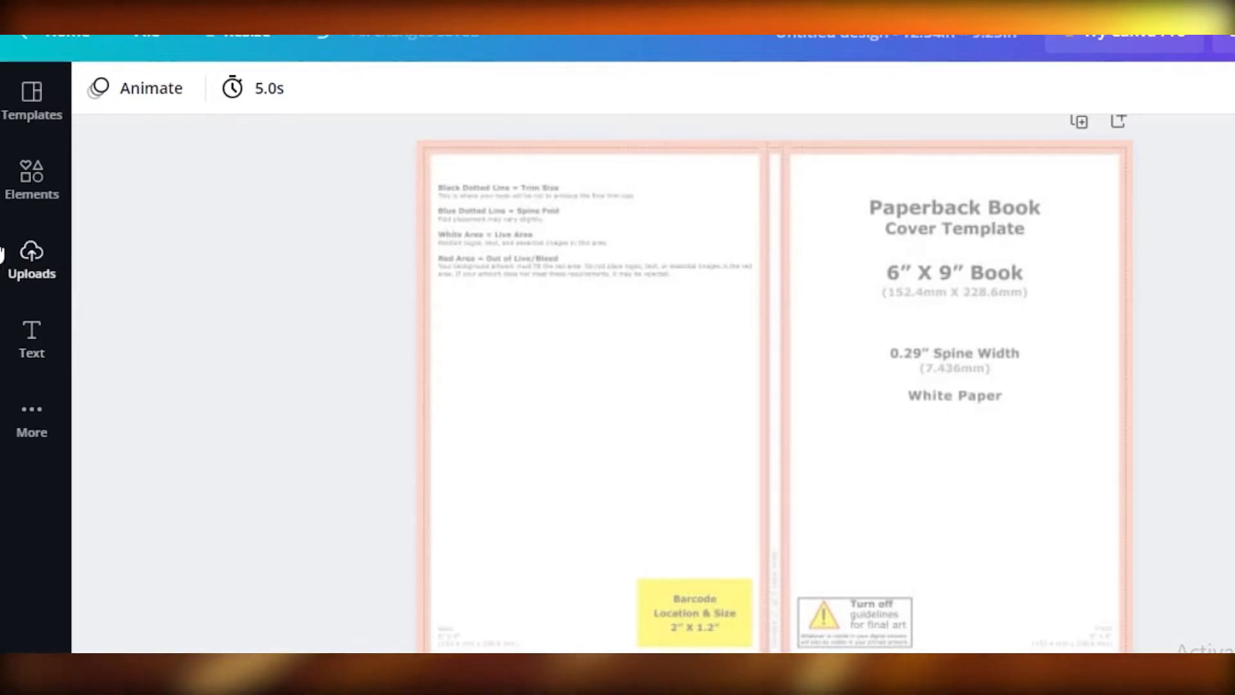
- Search the elements library for "pink glitter"
click(36, 177)
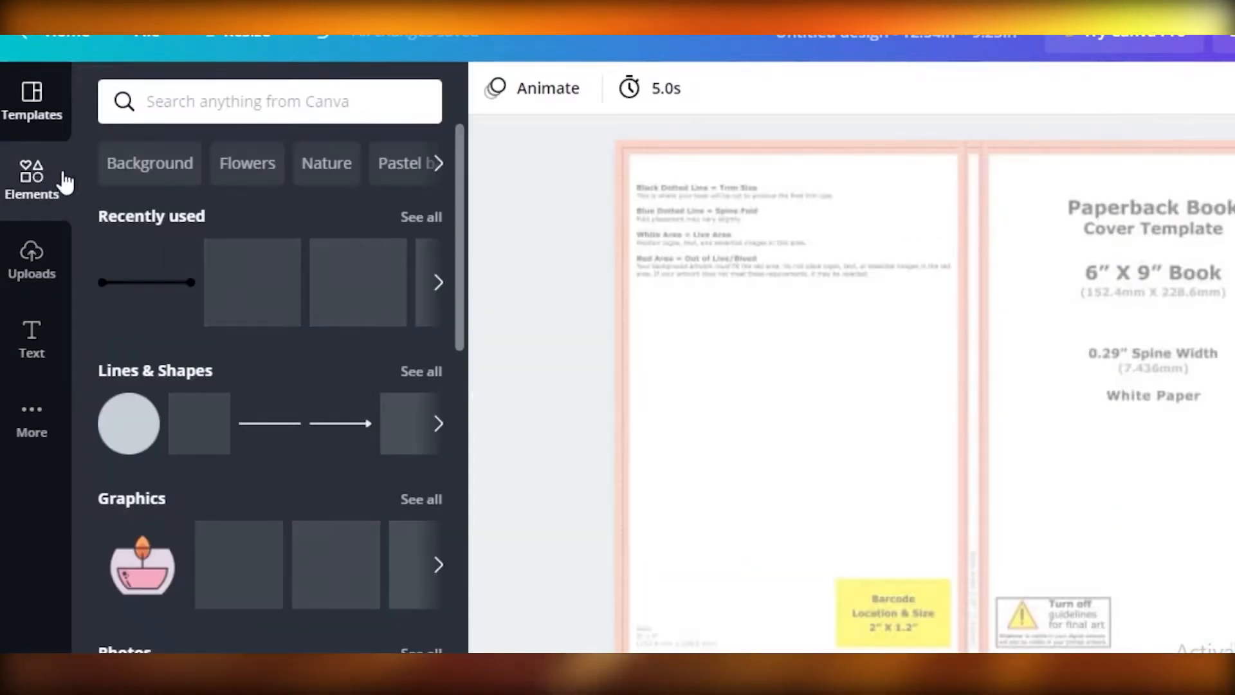
click(211, 108)
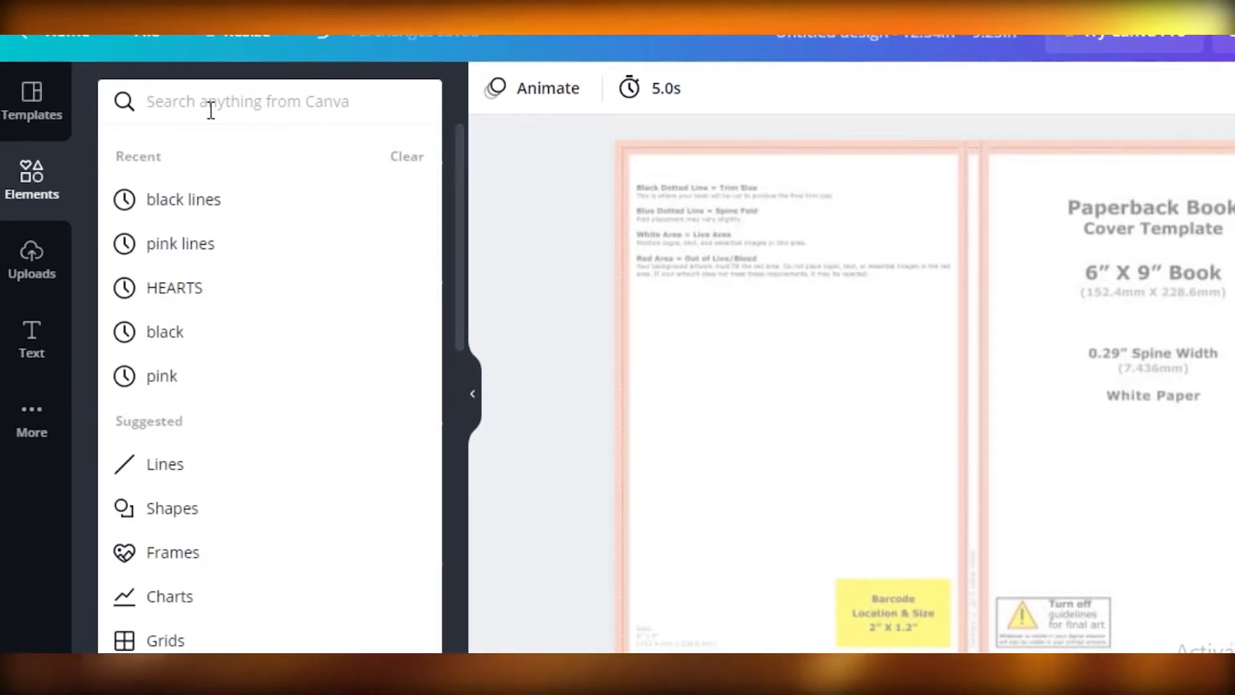
text(pnik gl)
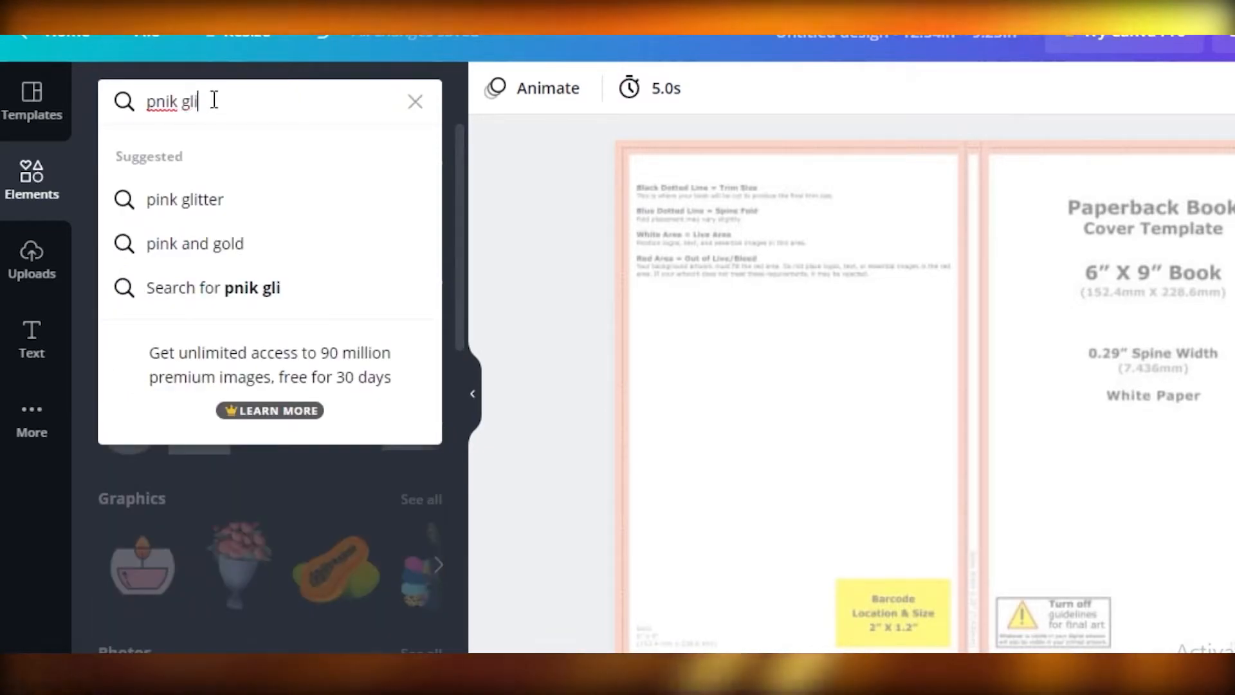
text(i)
click(257, 200)
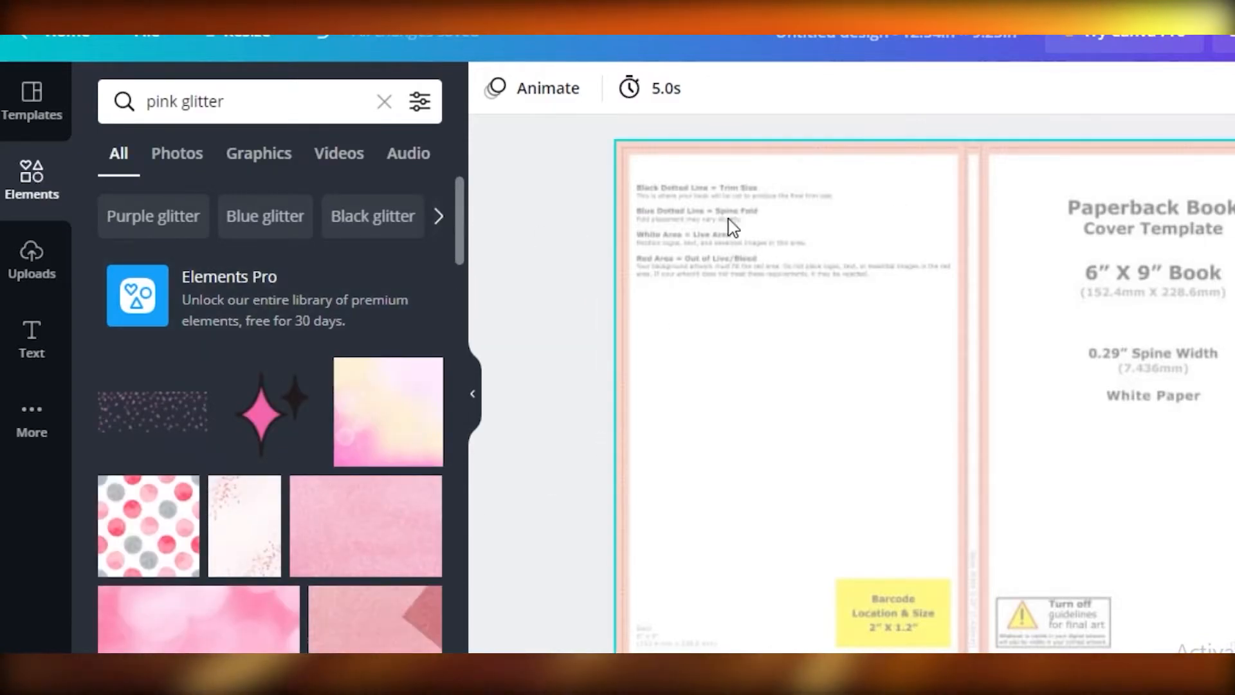
- Limit the pink glitter results to photos and place the pale pink star-confetti photo over the back cover area
scroll(277, 467, down, 4)
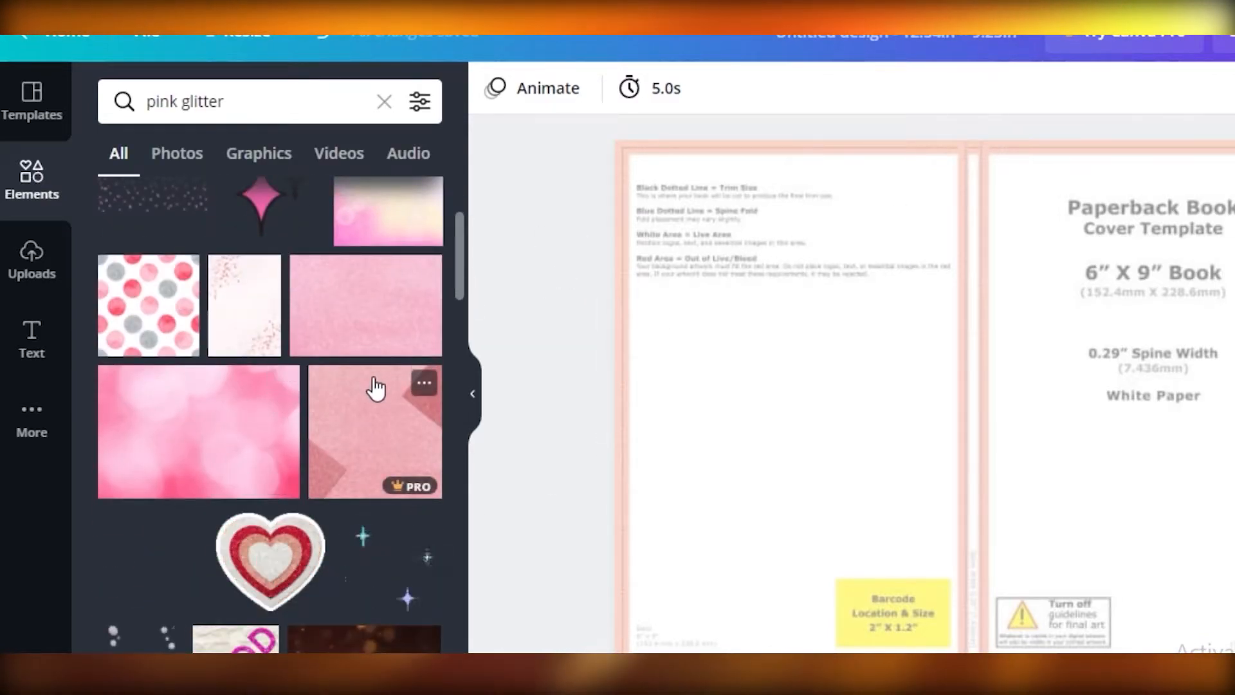
scroll(309, 396, up, 2)
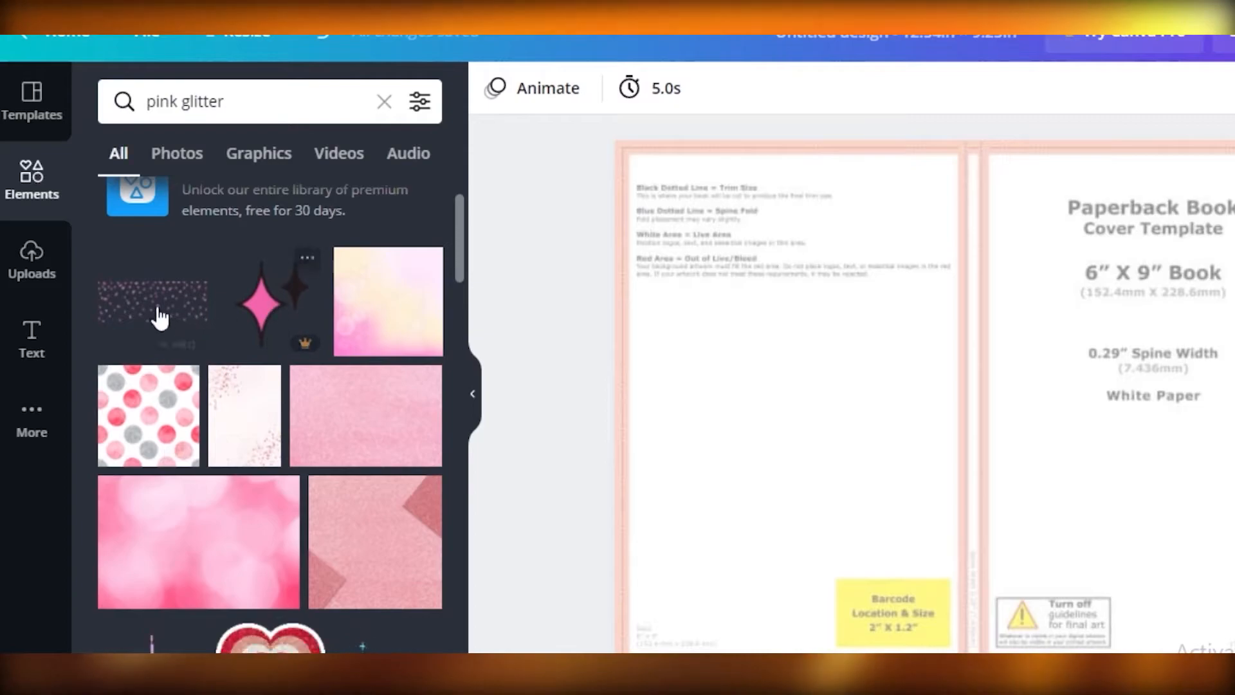
scroll(328, 341, down, 7)
click(181, 154)
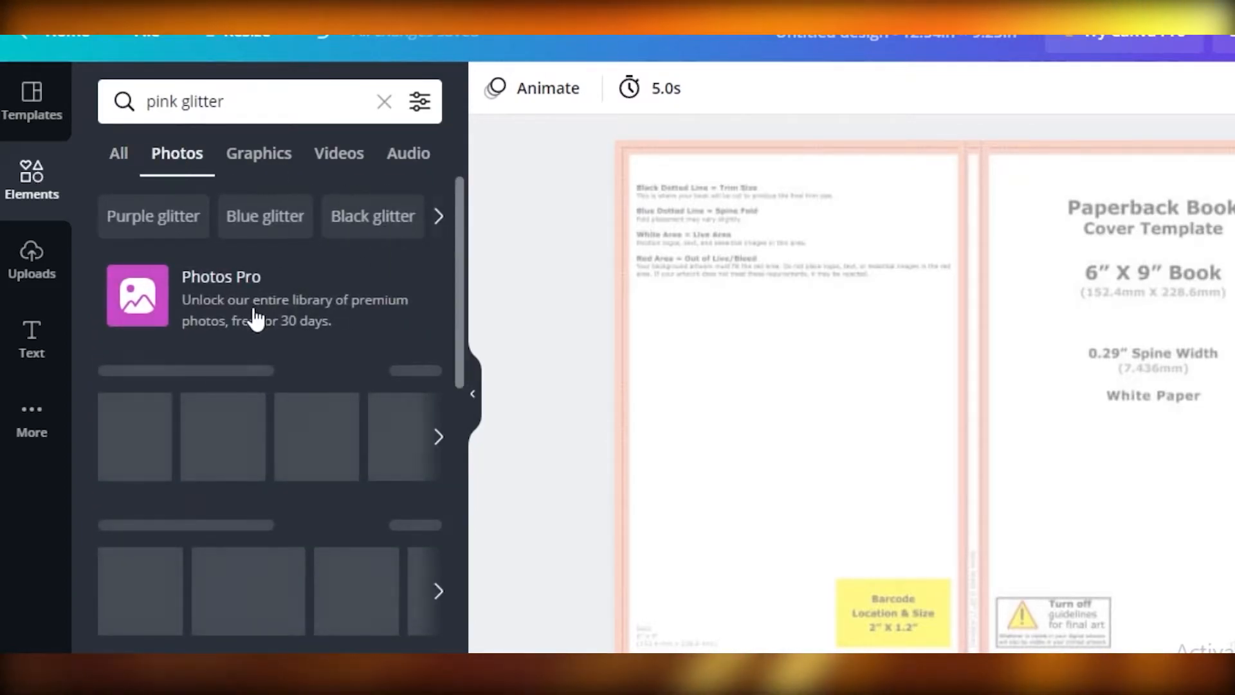
scroll(212, 310, down, 2)
click(178, 308)
drag(918, 436, 1026, 375)
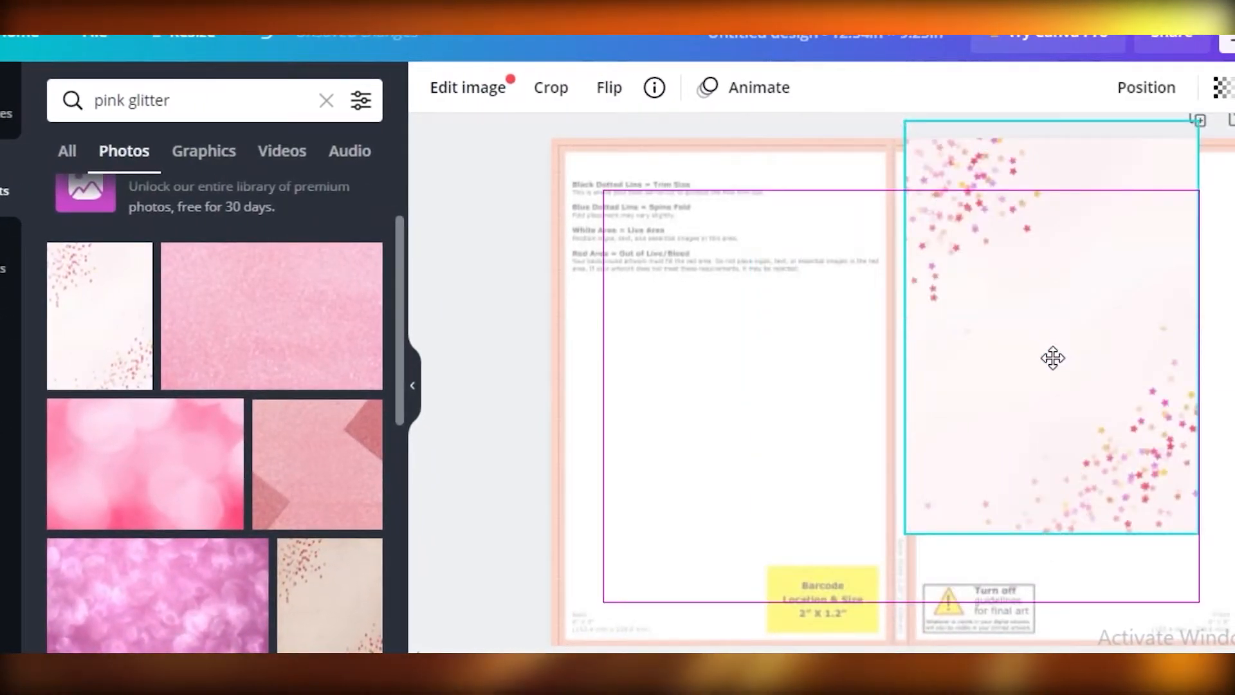
scroll(1199, 433, up, 1)
drag(978, 425, 665, 431)
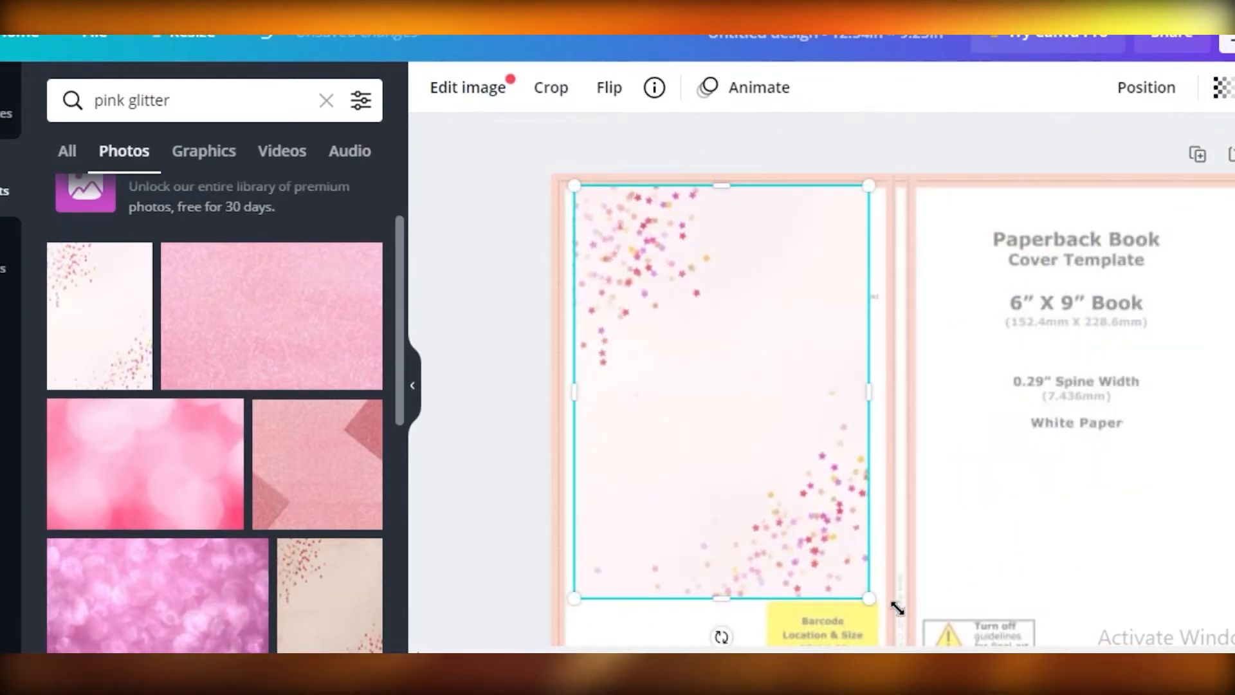
- Enlarge the star-confetti photo and shift it so that it covers the back cover and spine
drag(870, 599, 987, 692)
drag(848, 391, 798, 368)
drag(803, 430, 753, 407)
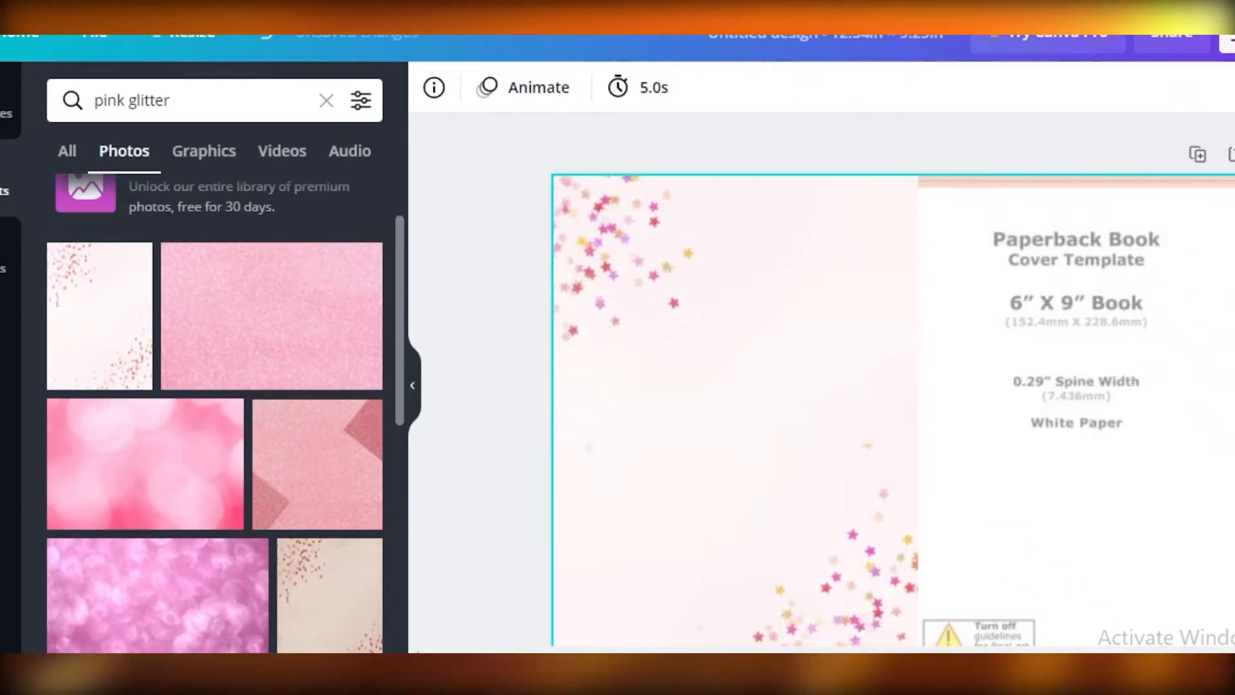
- Set the star-confetti photo's transparency to 49 so the template guides show through it
click(1222, 386)
click(1231, 87)
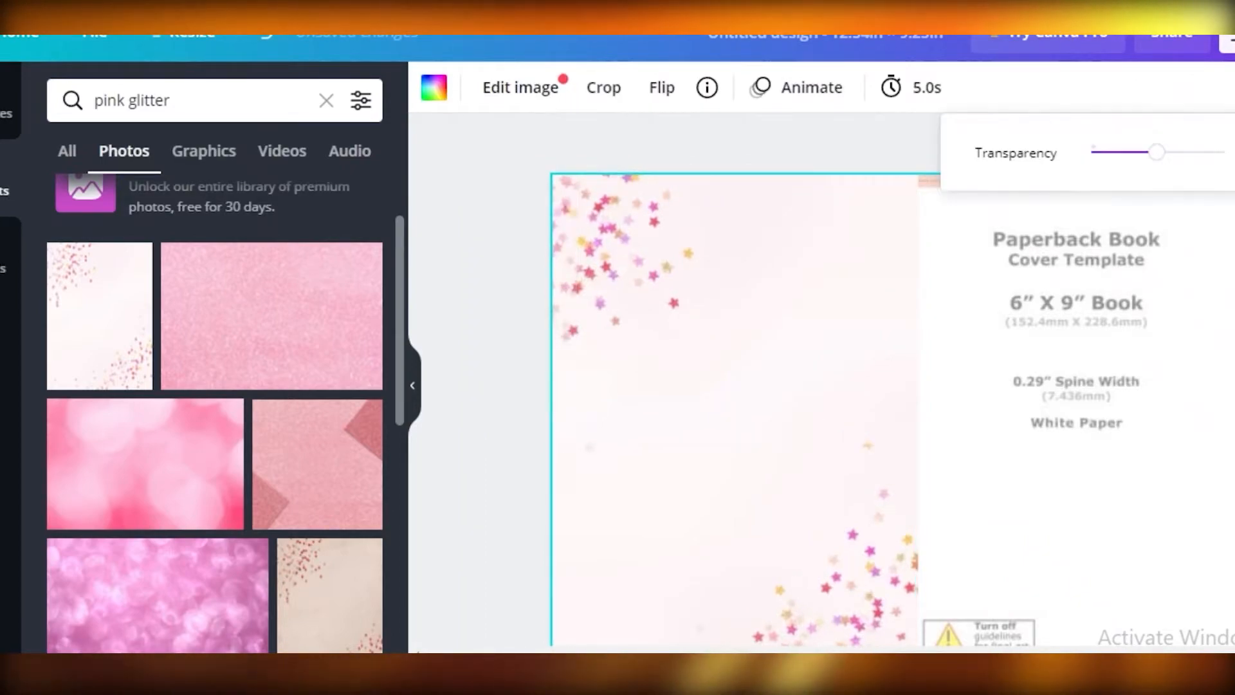
drag(1156, 153, 1168, 154)
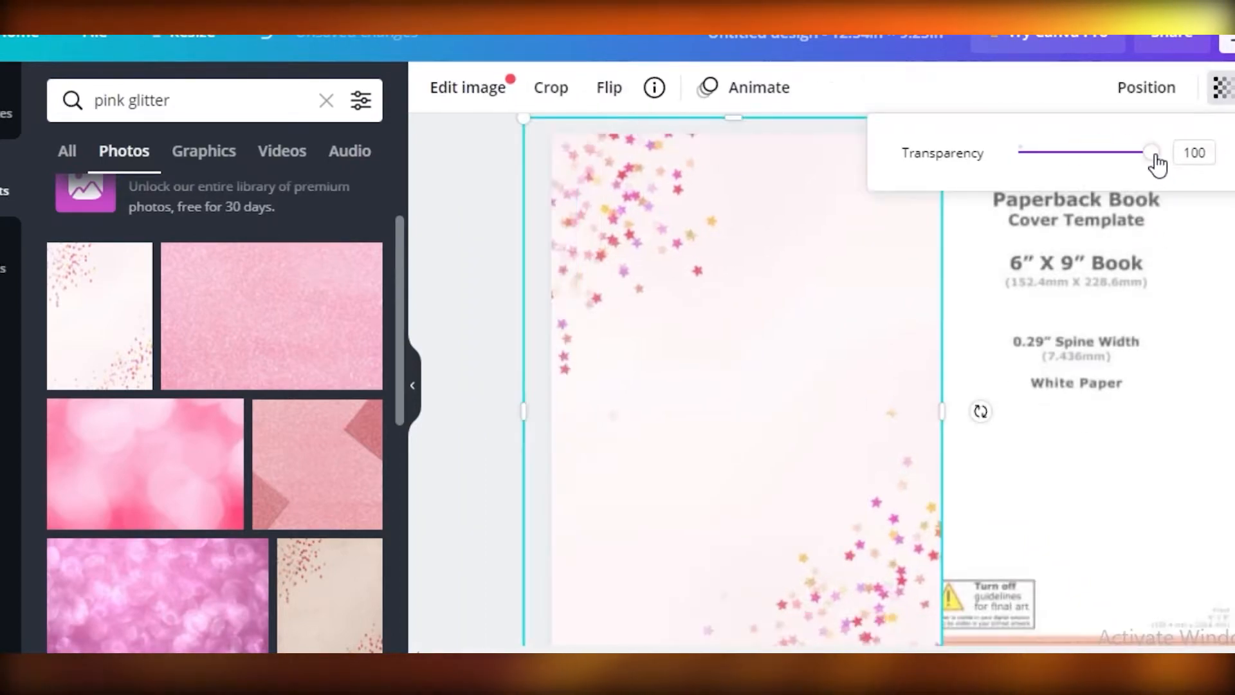
drag(1156, 155, 1106, 155)
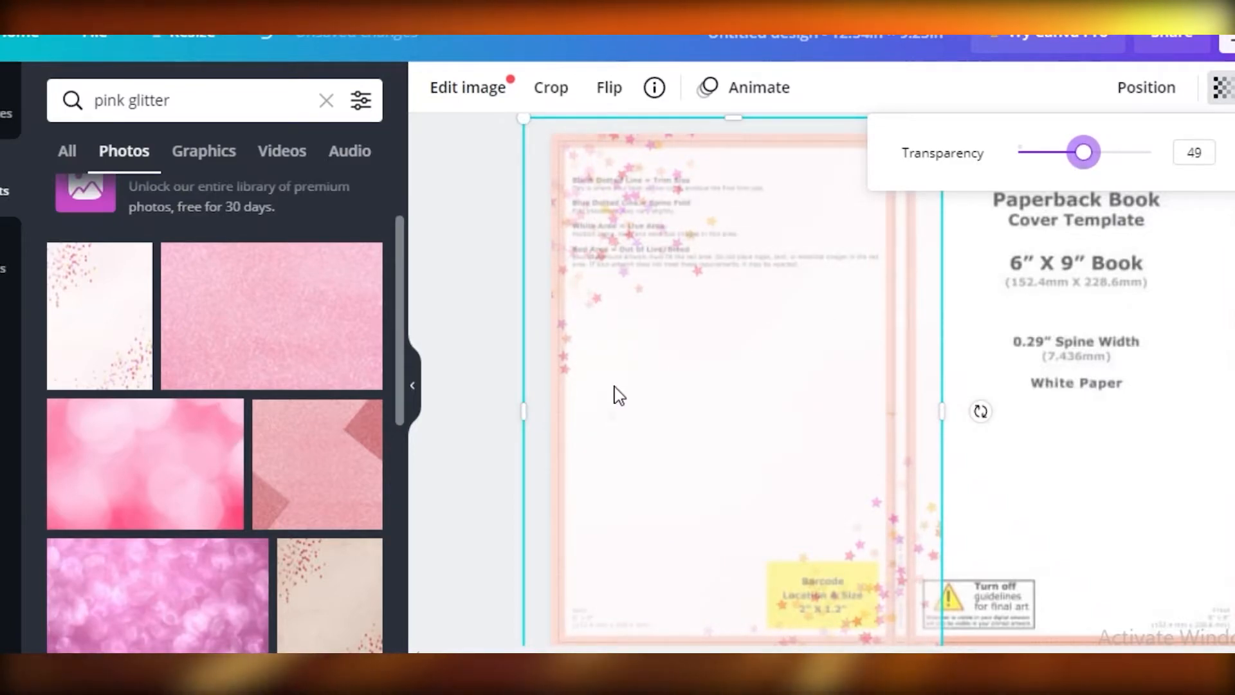
- Rotate the star-confetti photo to landscape, align it with the page's upper edge and enlarge it to cover both covers
drag(656, 339, 1013, 241)
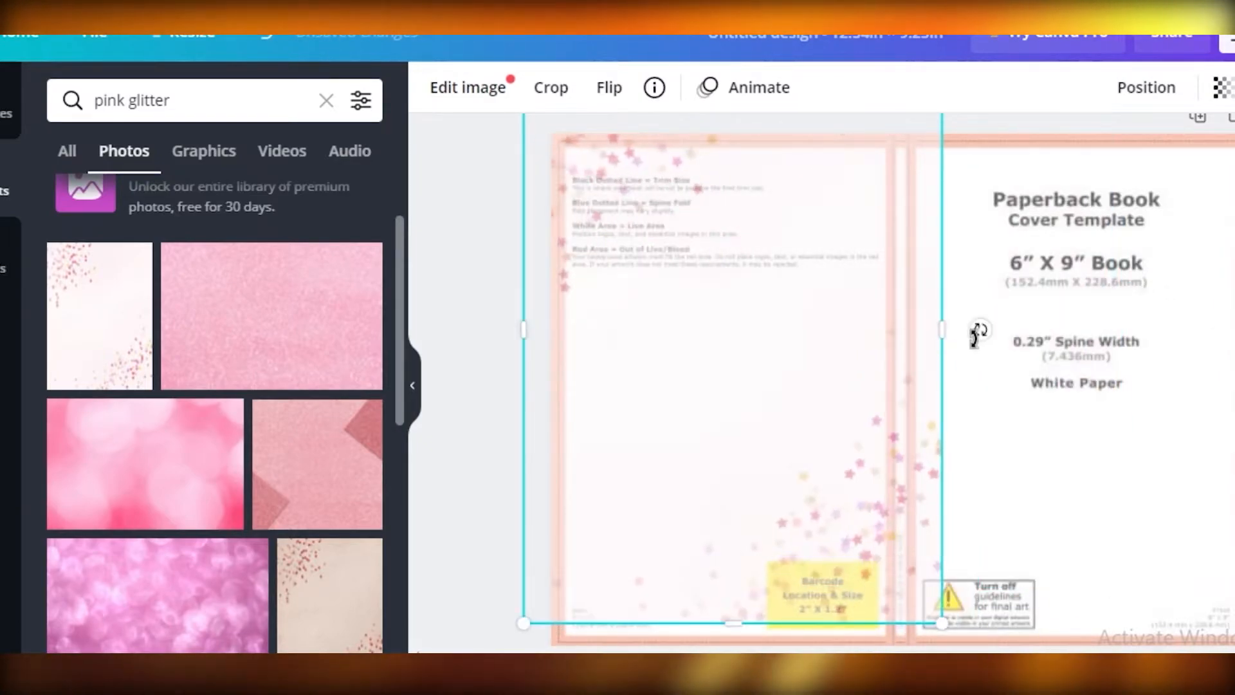
drag(979, 329, 730, 558)
drag(780, 351, 1004, 366)
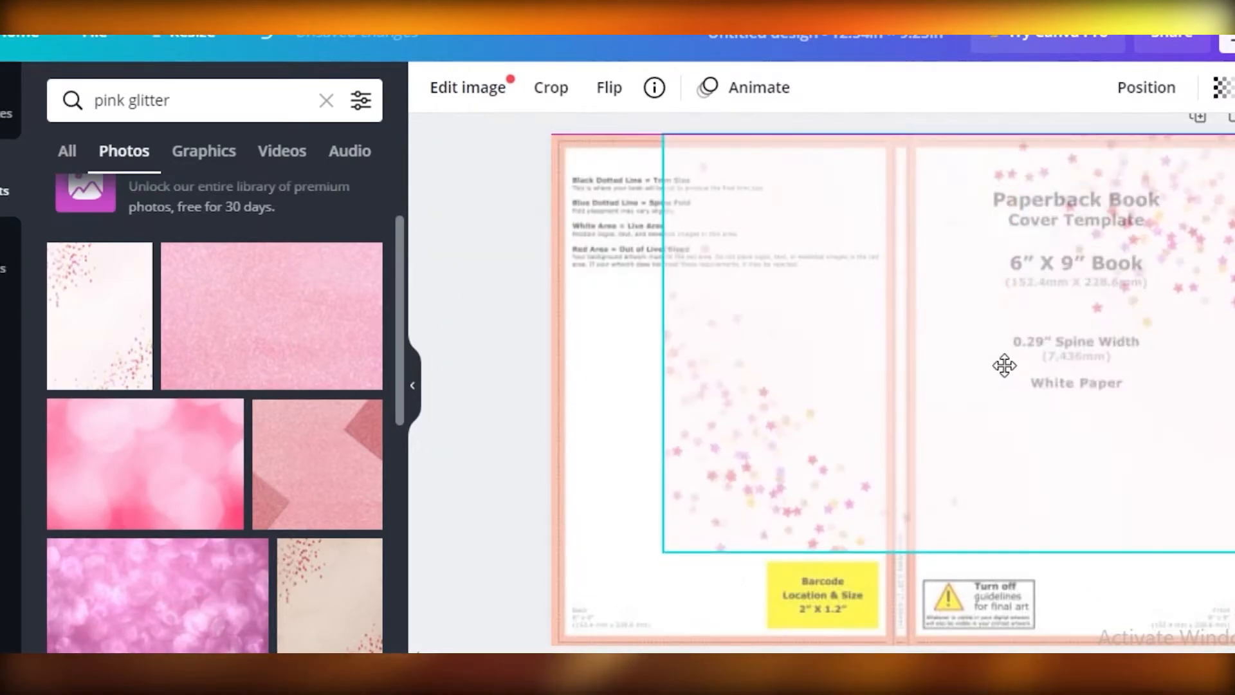
drag(665, 552, 542, 642)
click(521, 650)
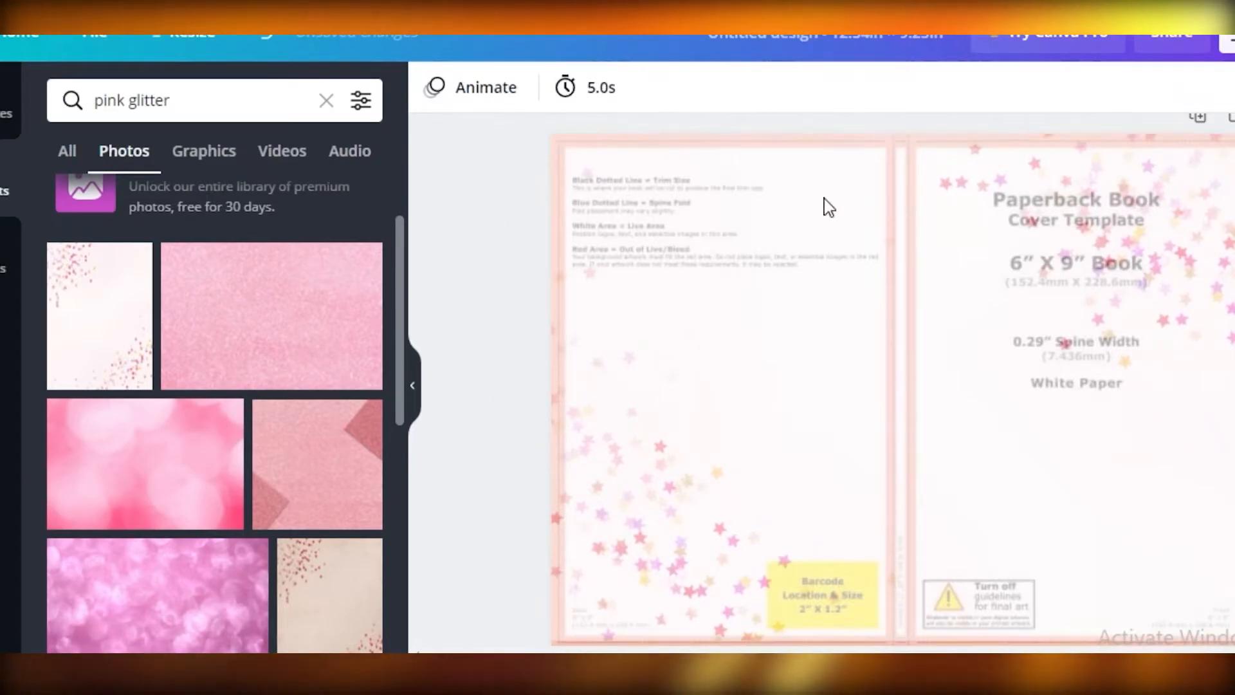
scroll(111, 419, down, 8)
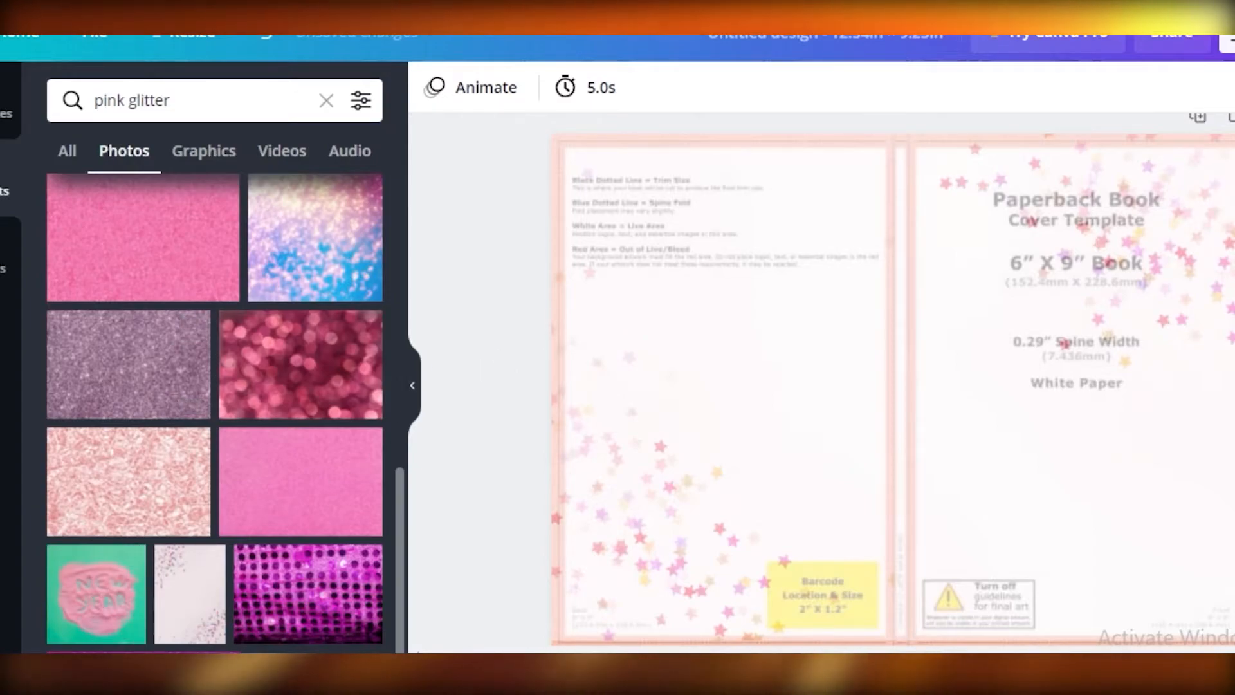
click(412, 389)
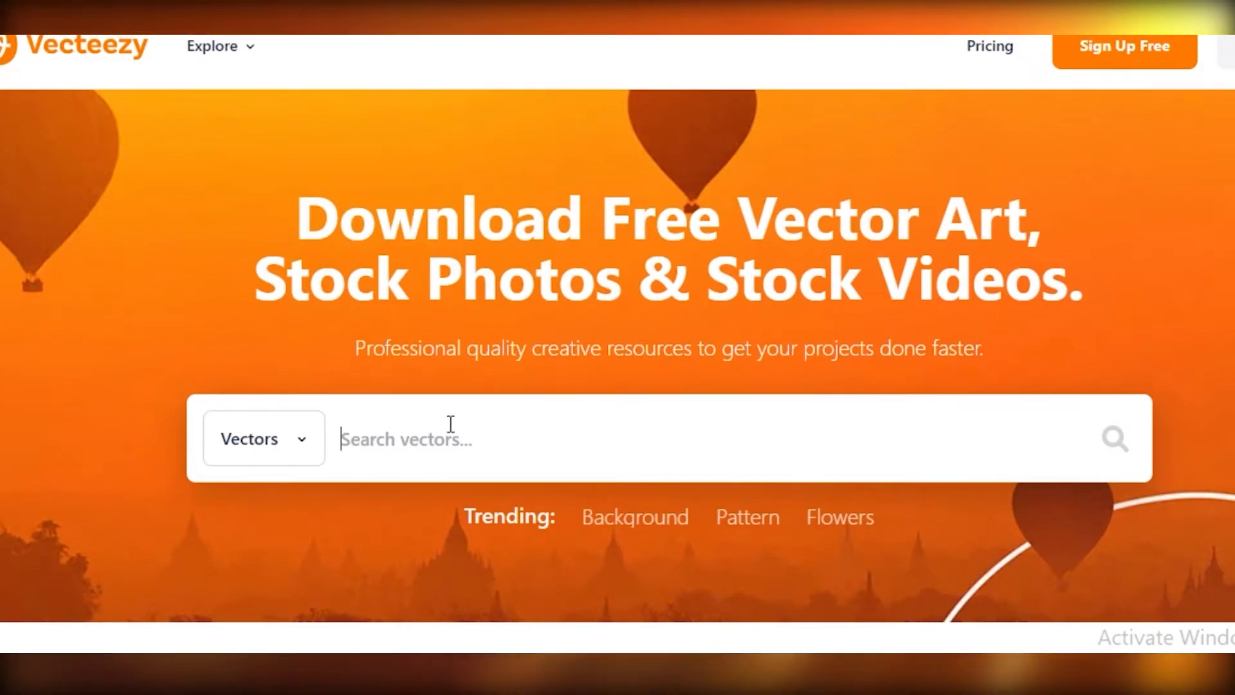
- Search Vecteezy's vectors for "flowers" and browse the results for cover artwork
click(448, 460)
text(flowers)
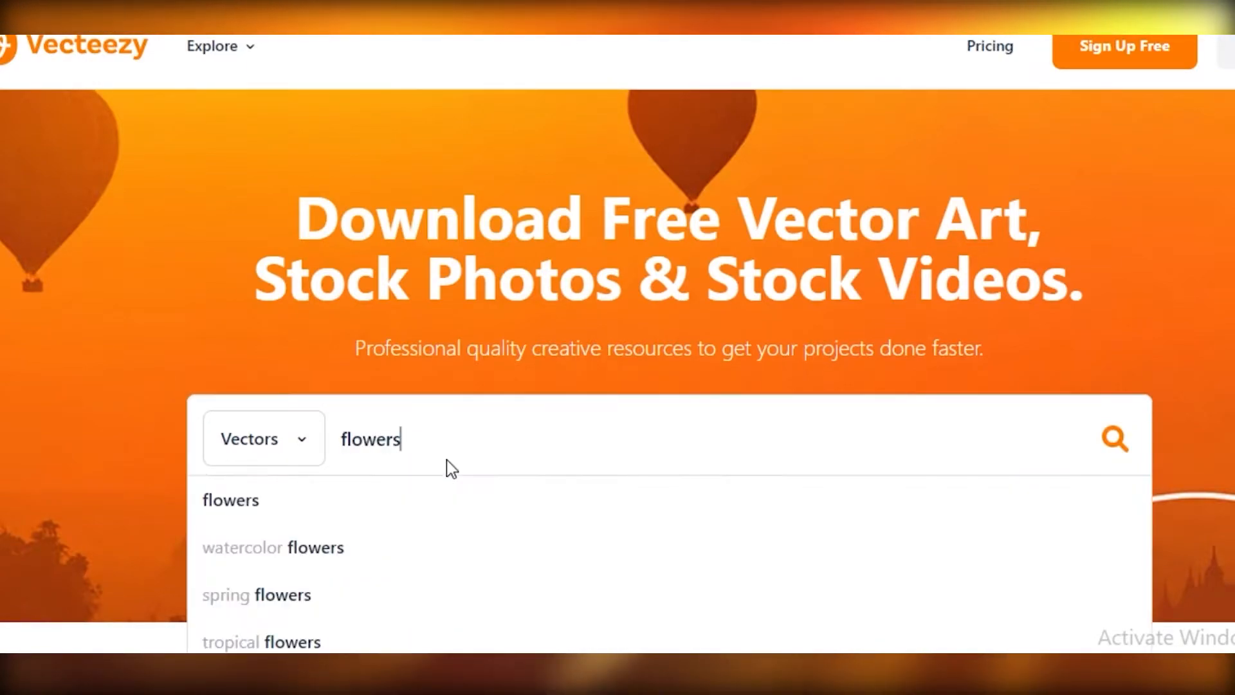
key(Return)
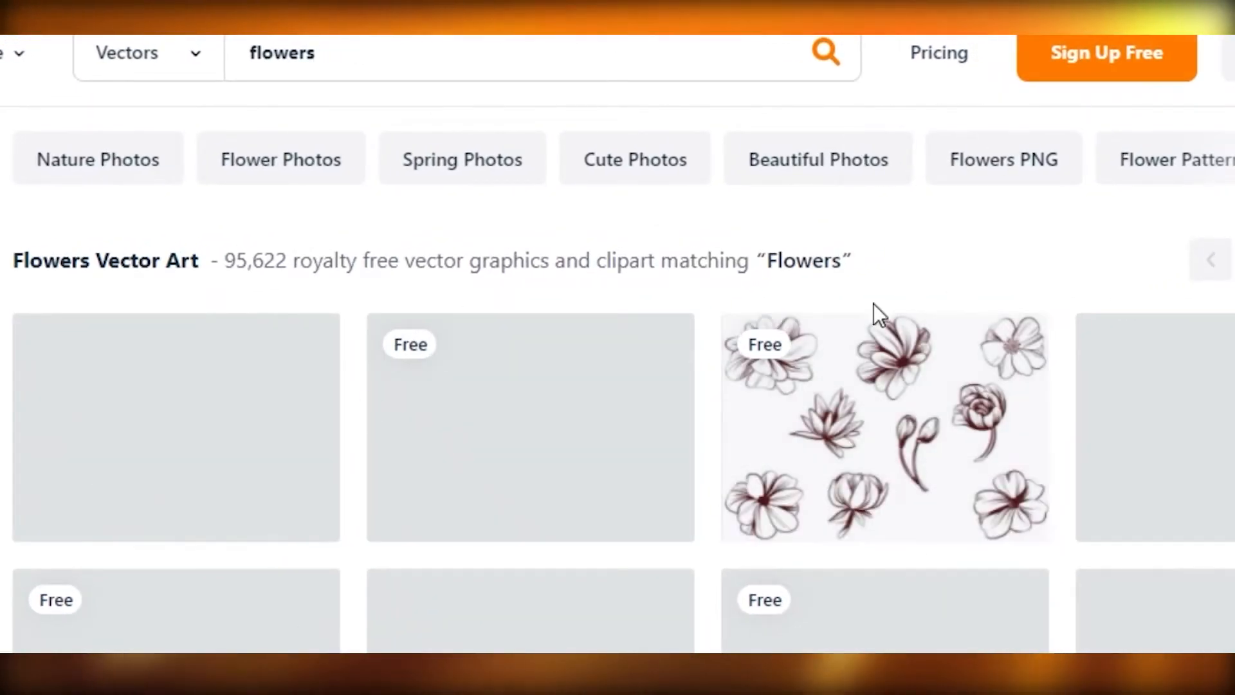
scroll(678, 433, down, 8)
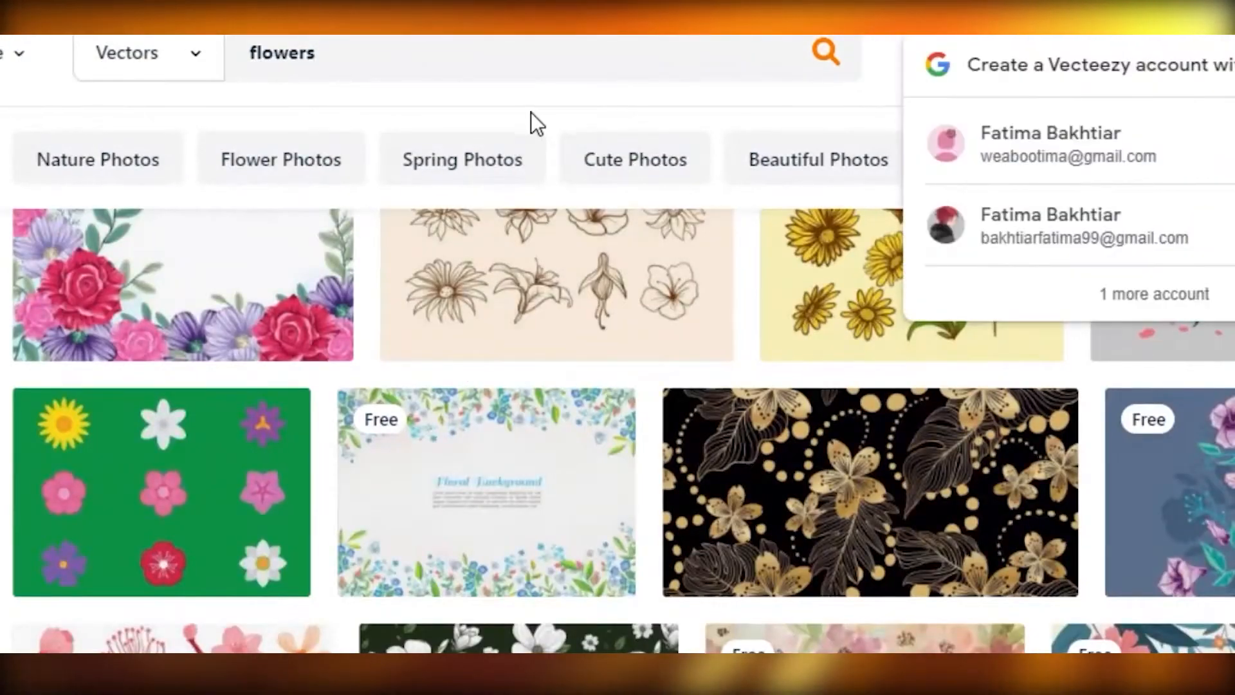
- Search Vecteezy's vectors for "glitter" and "glitter background" and browse the results for cover artwork
key(ctrl+a)
text(g)
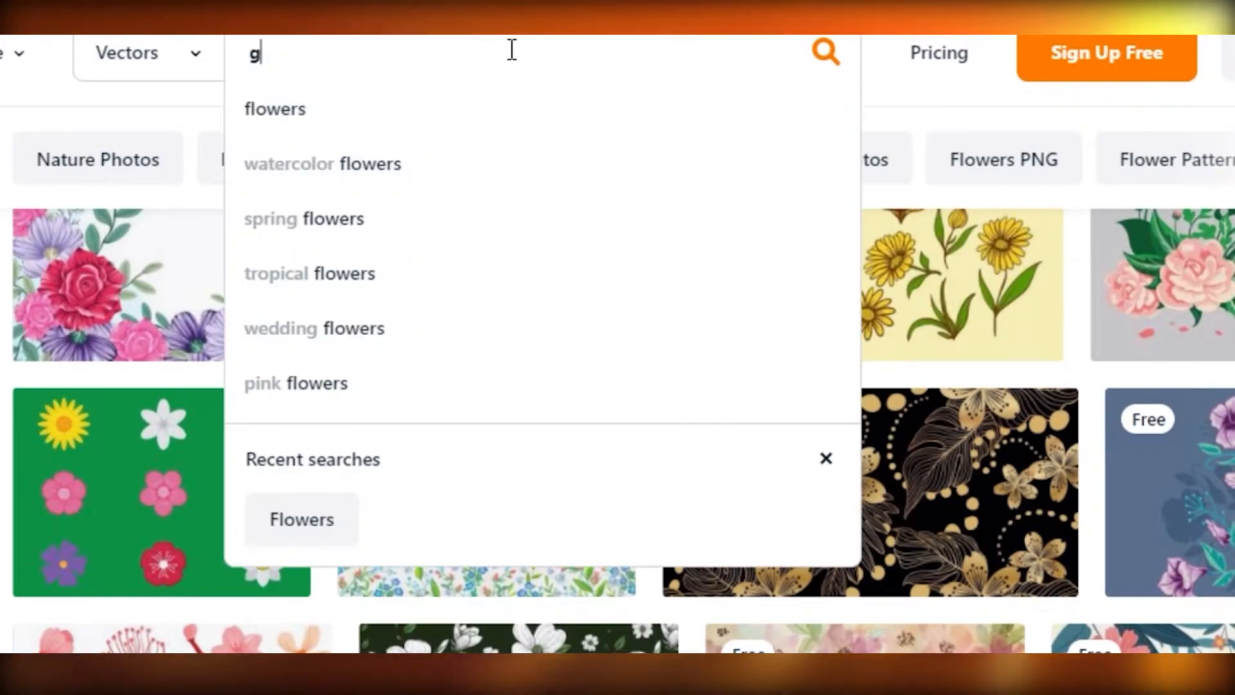
text(litter)
click(826, 52)
scroll(769, 504, down, 5)
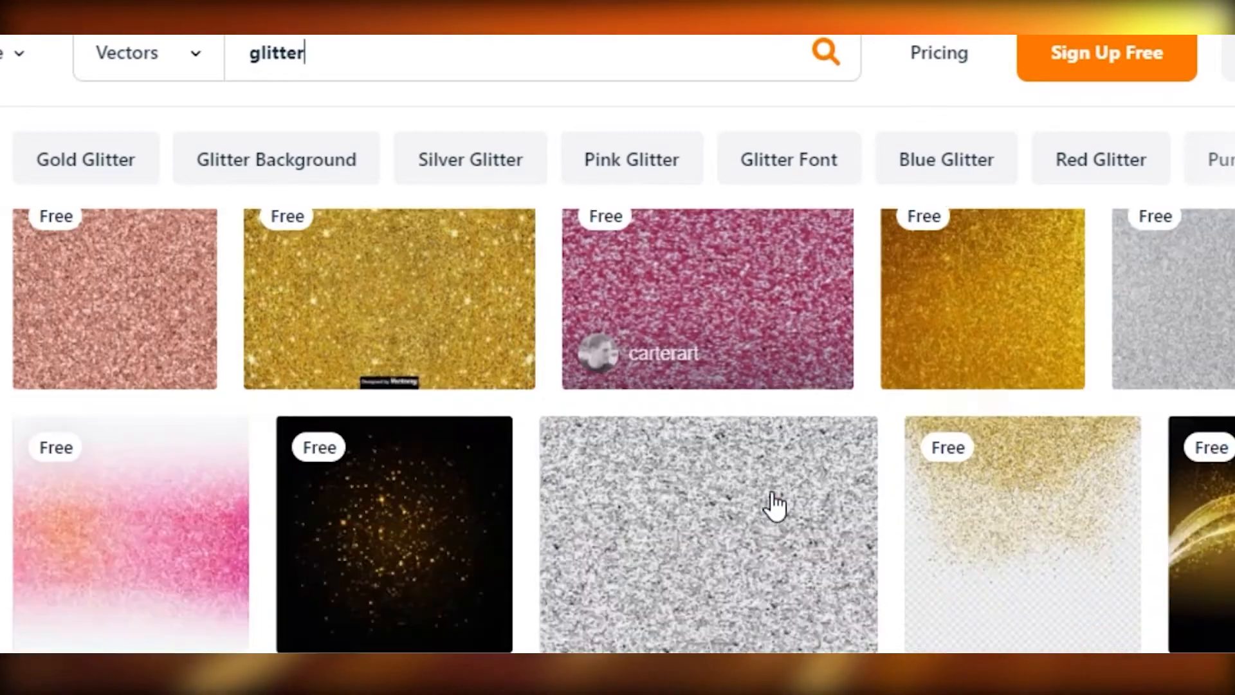
scroll(386, 348, down, 5)
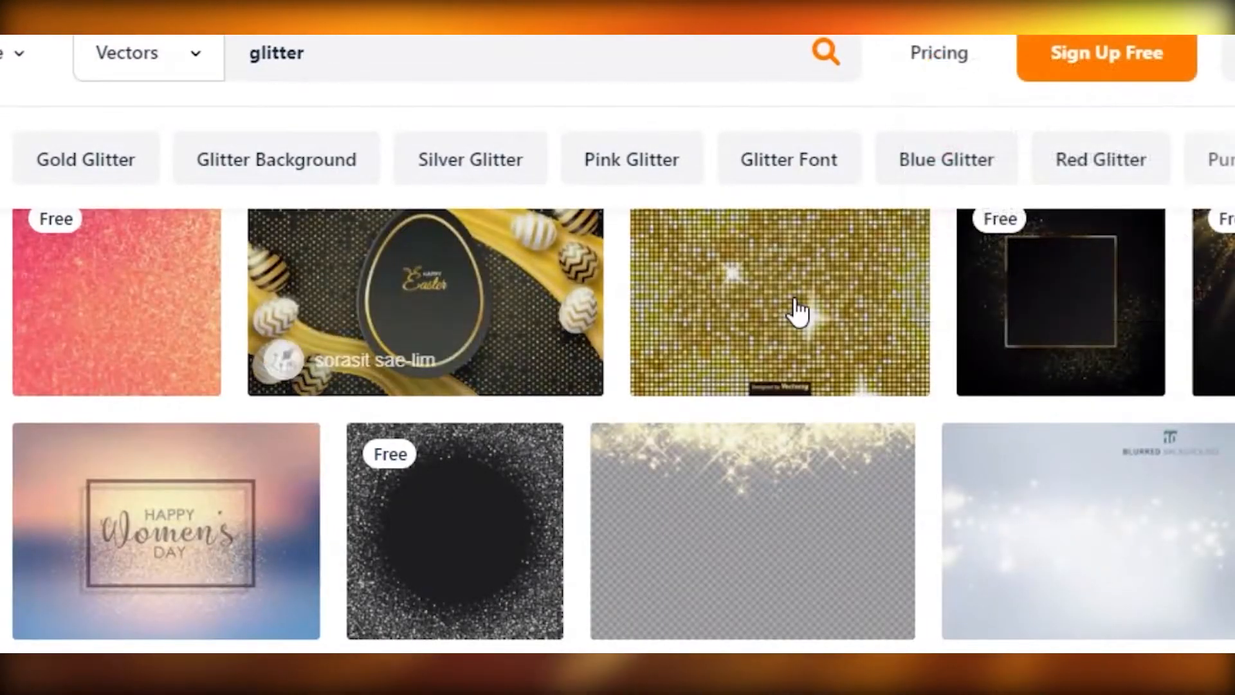
click(489, 51)
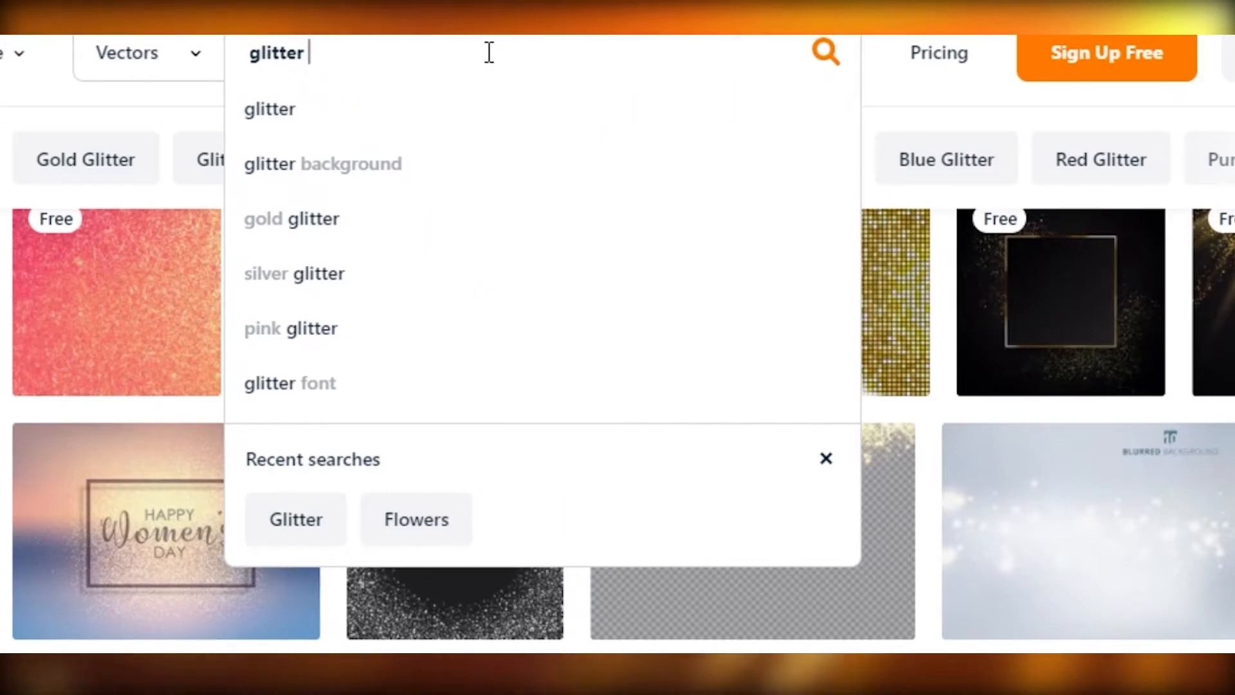
click(367, 163)
- Browse the "floral pattern" vectors and open the free pattern of white flowers with navy leaves
scroll(940, 406, down, 10)
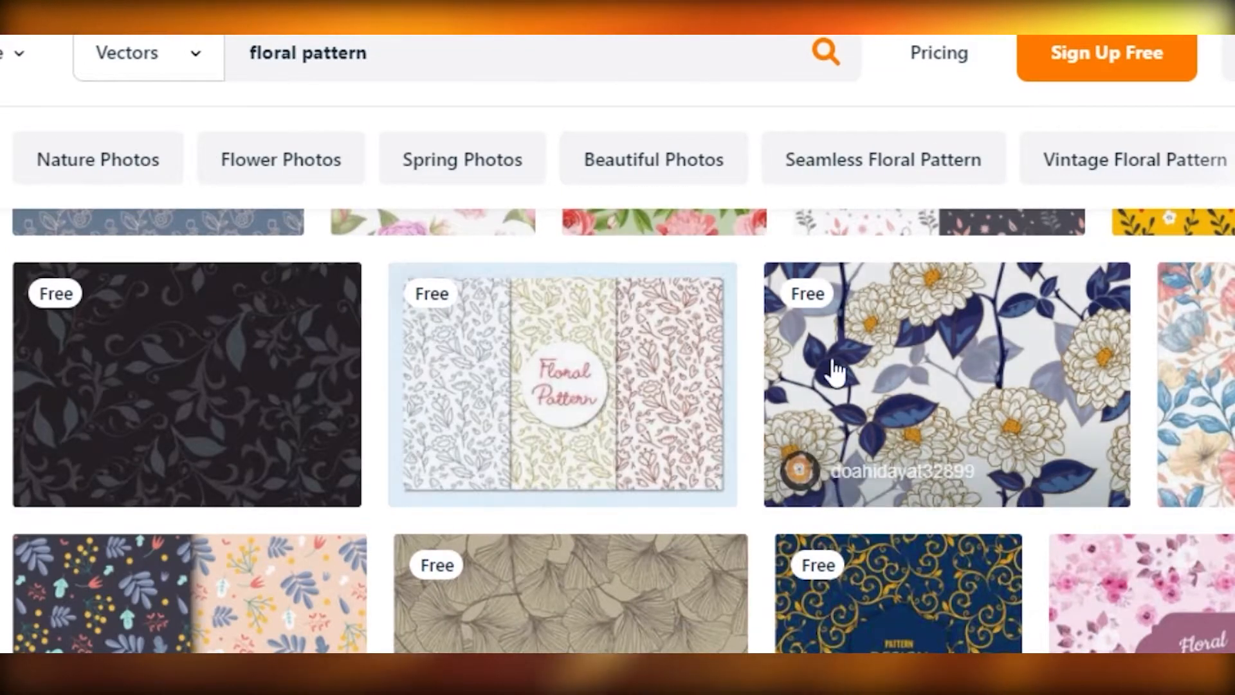
click(898, 399)
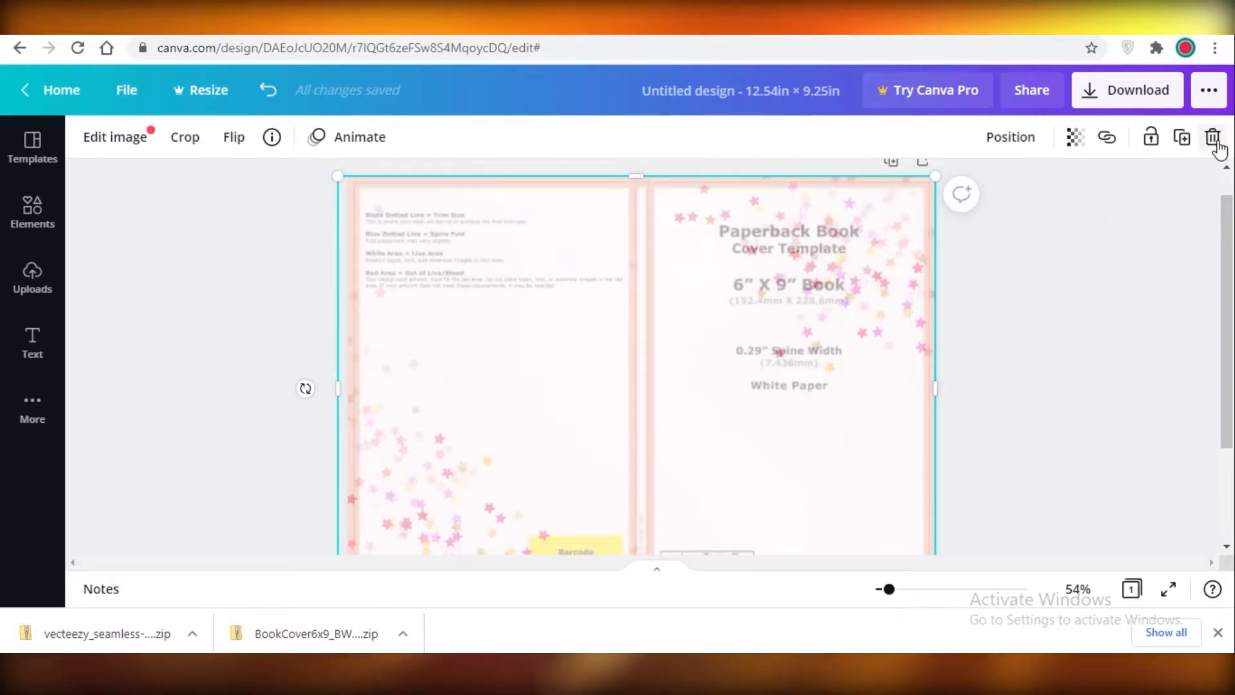
- Replace the star-confetti photo in the Canva design with the navy-leaf floral image and enlarge it to cover both covers
click(1212, 138)
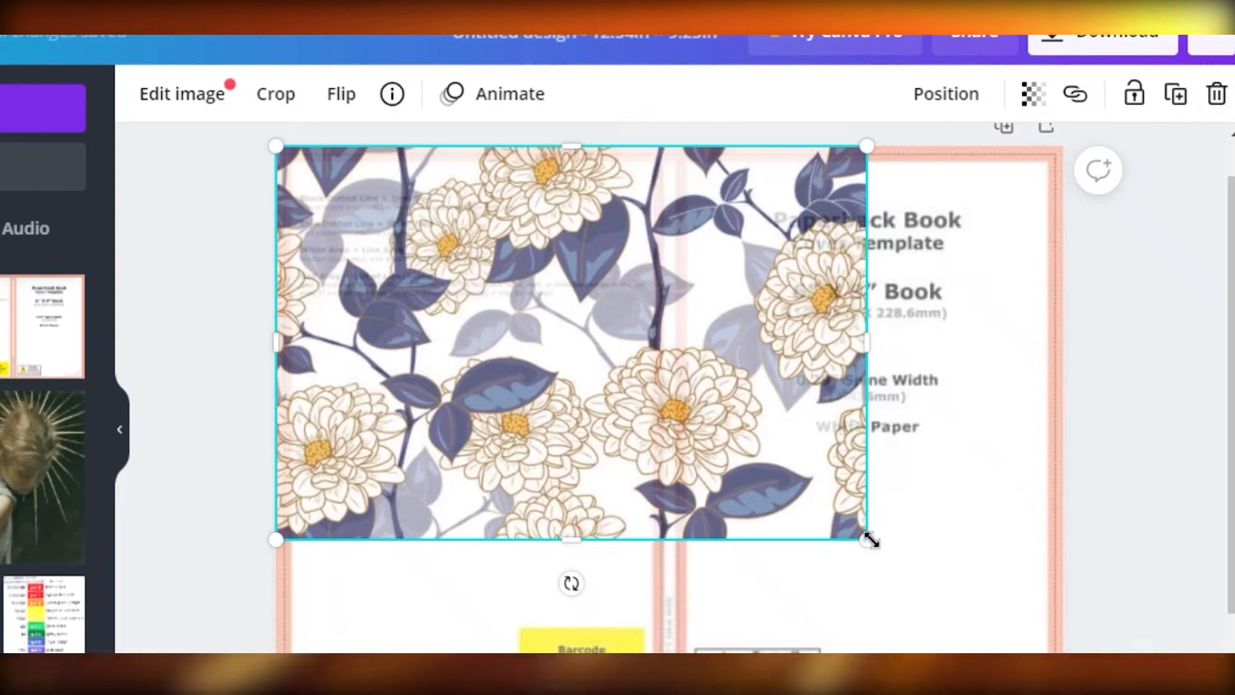
drag(935, 600, 1109, 691)
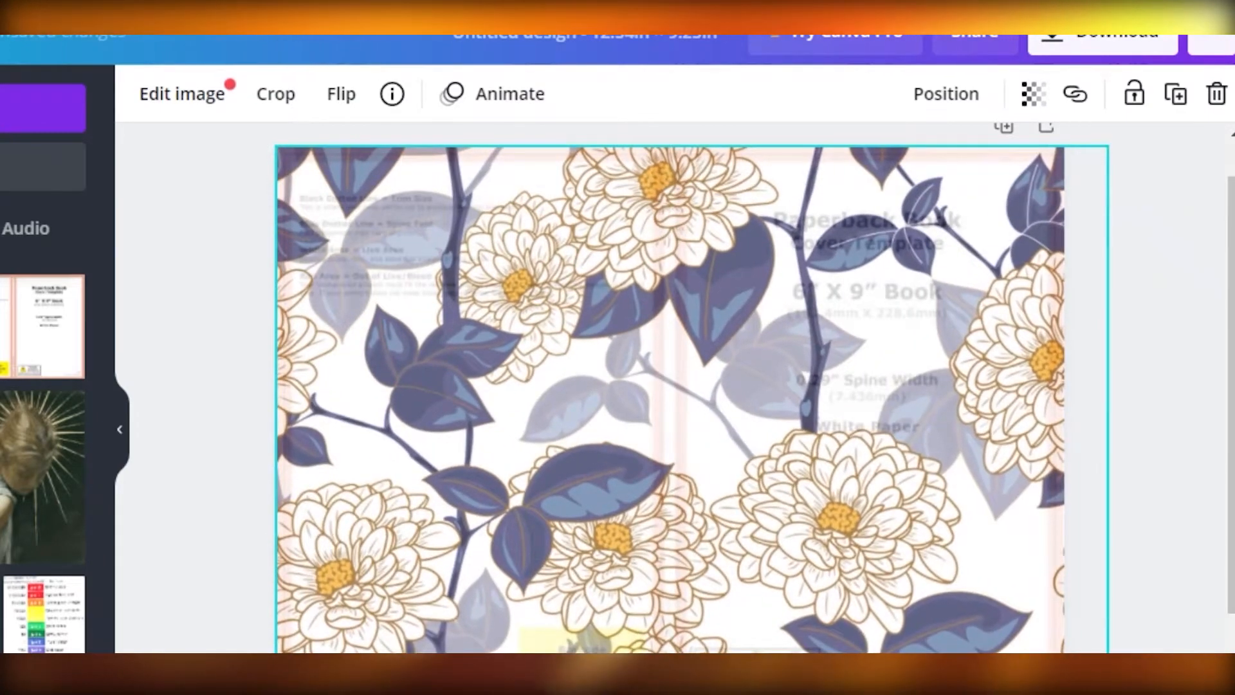
drag(687, 544, 567, 499)
drag(712, 298, 793, 292)
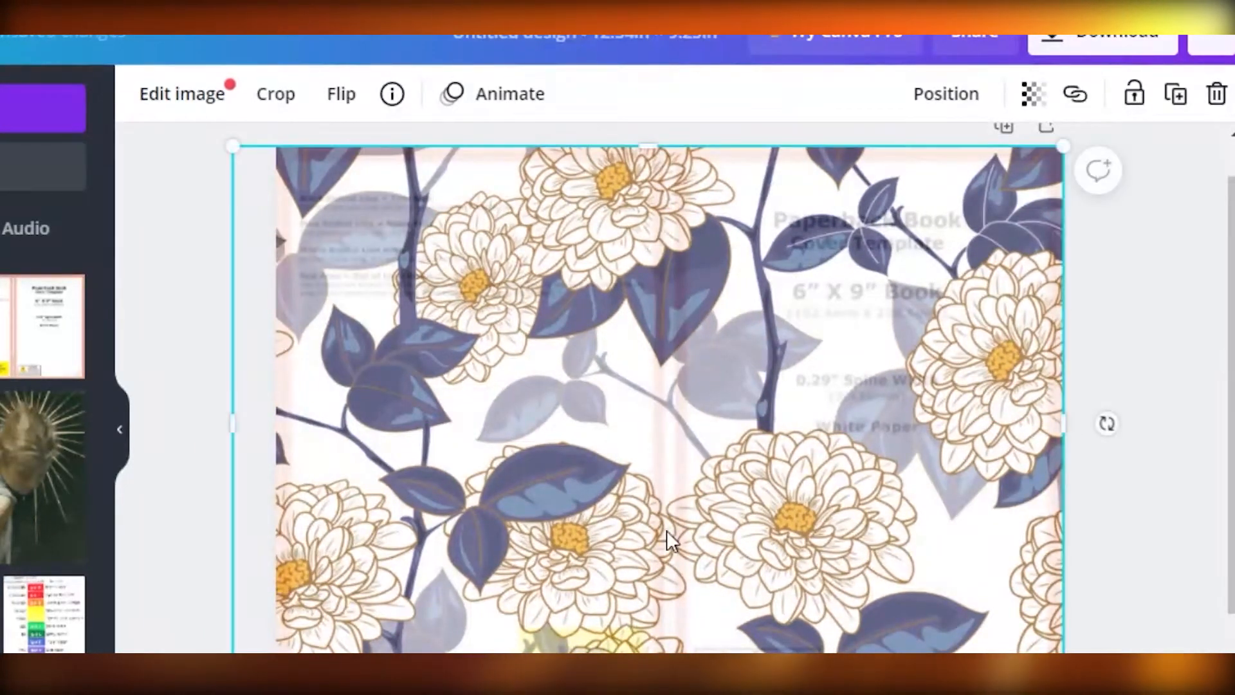
drag(648, 686, 647, 694)
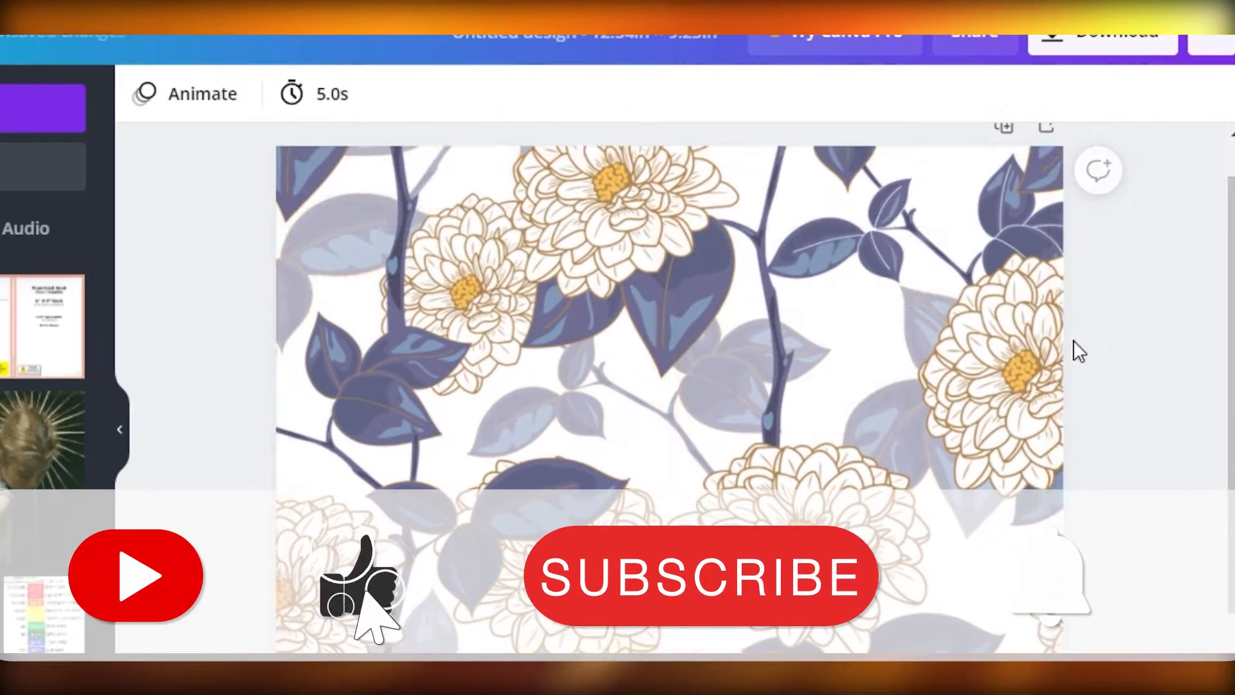
- Set the floral background's transparency to 43
click(1116, 94)
drag(1008, 185, 948, 192)
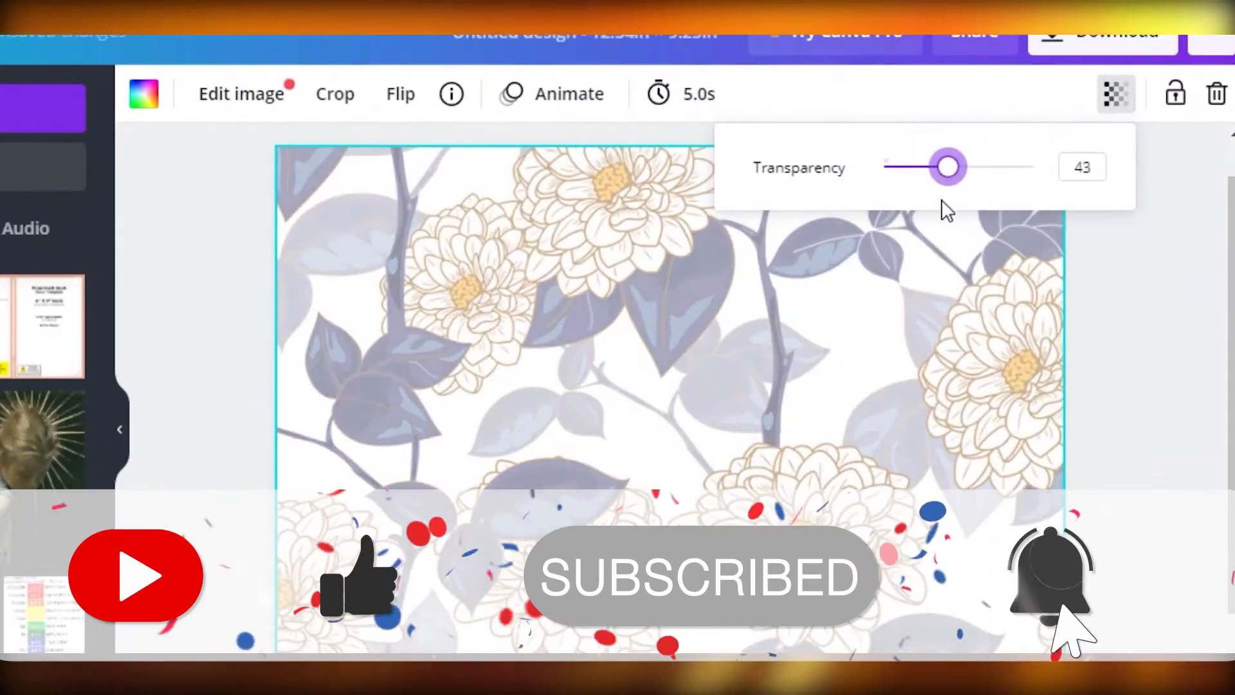
click(1148, 270)
click(1149, 270)
drag(847, 348, 728, 349)
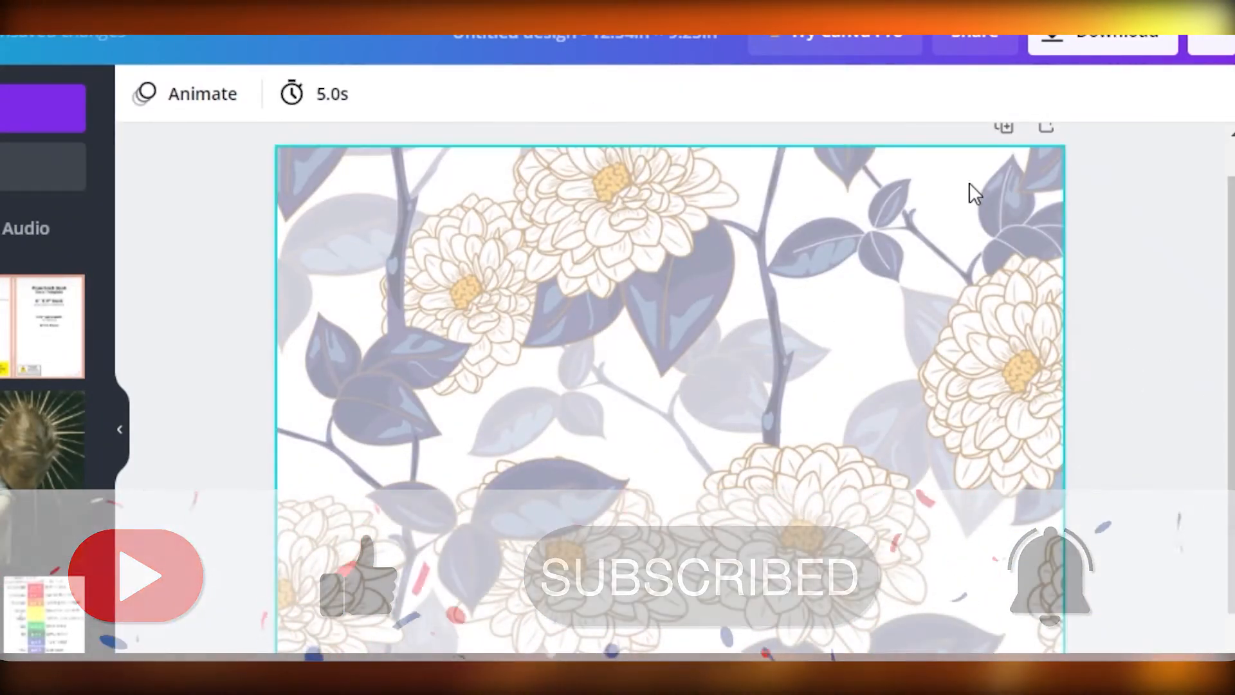
- Try the Summer filter on the floral background, then undo it
click(940, 282)
click(973, 230)
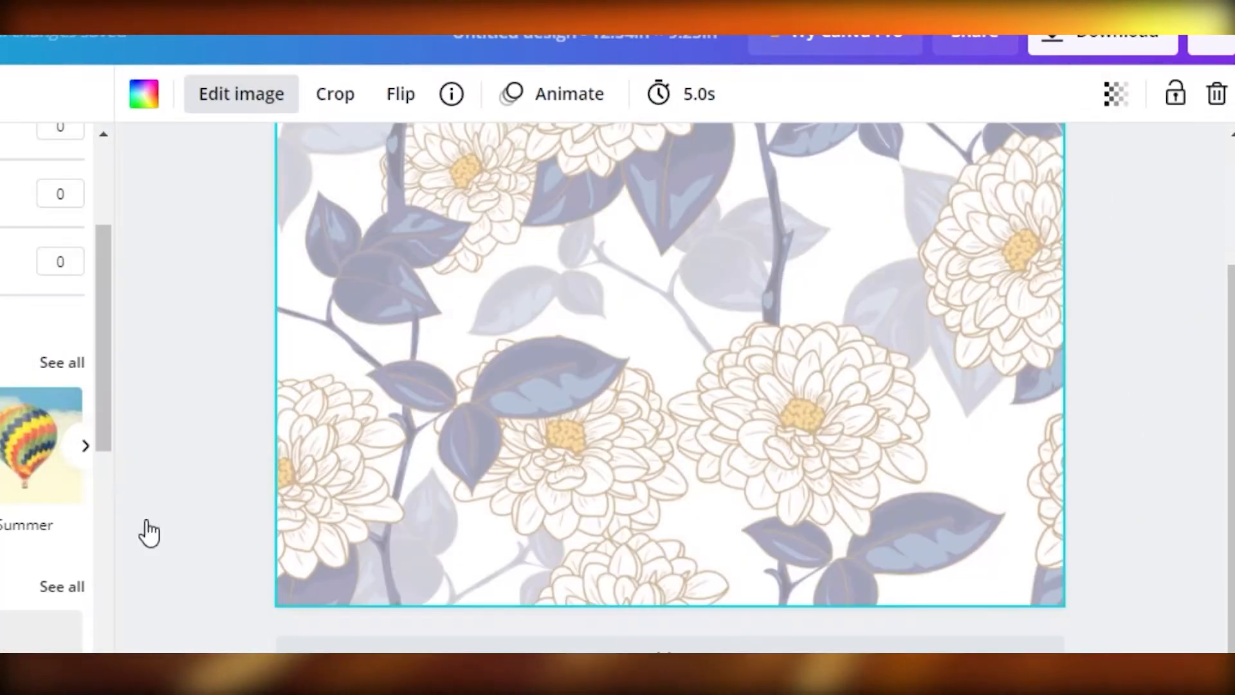
click(10, 473)
scroll(36, 510, down, 2)
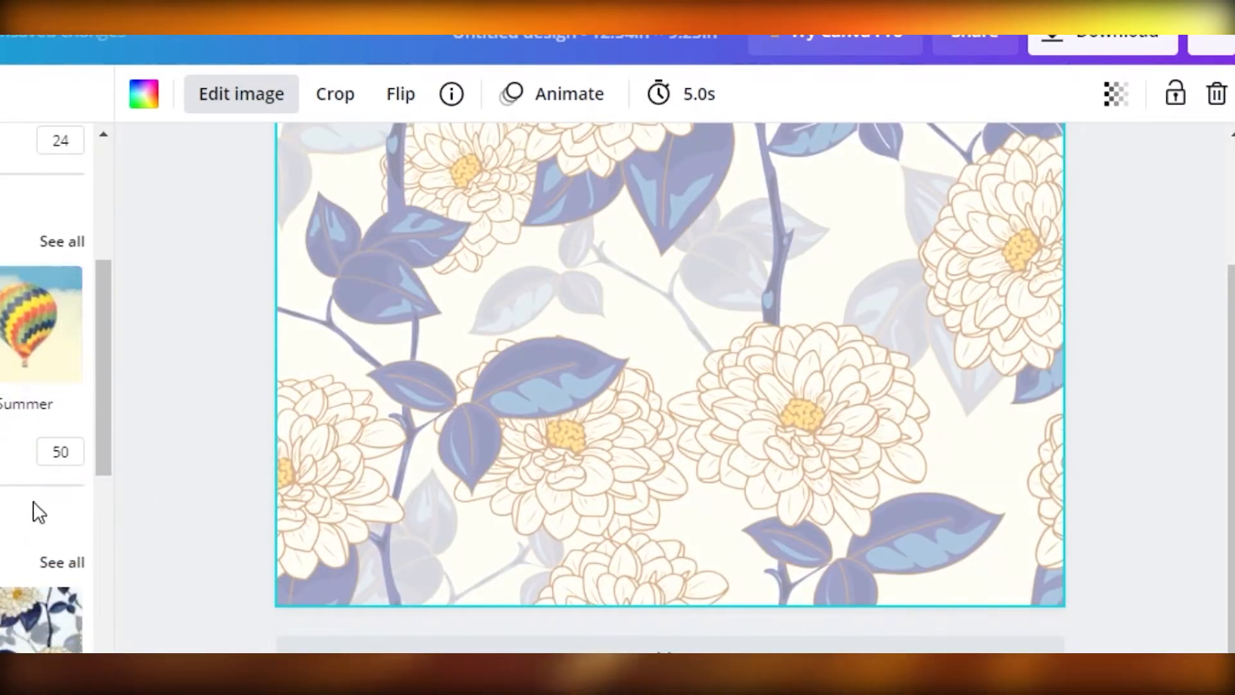
scroll(36, 509, up, 2)
key(ctrl+z)
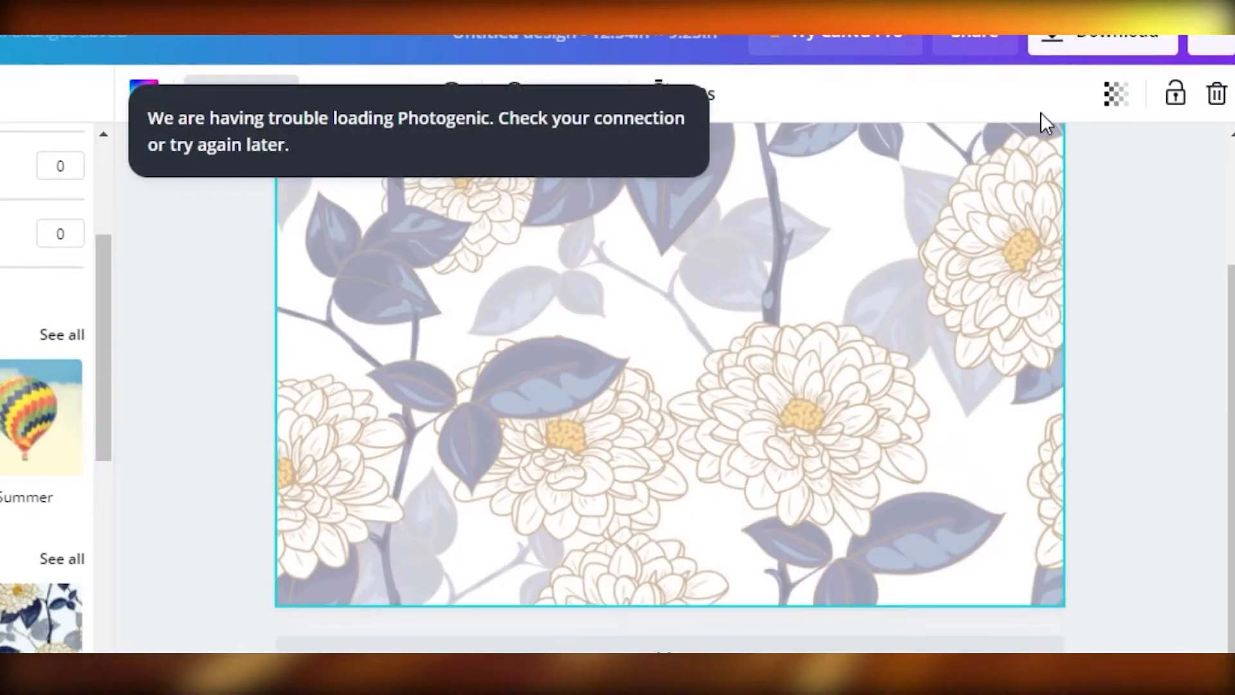
- Set the floral background's transparency to 100
scroll(903, 266, up, 2)
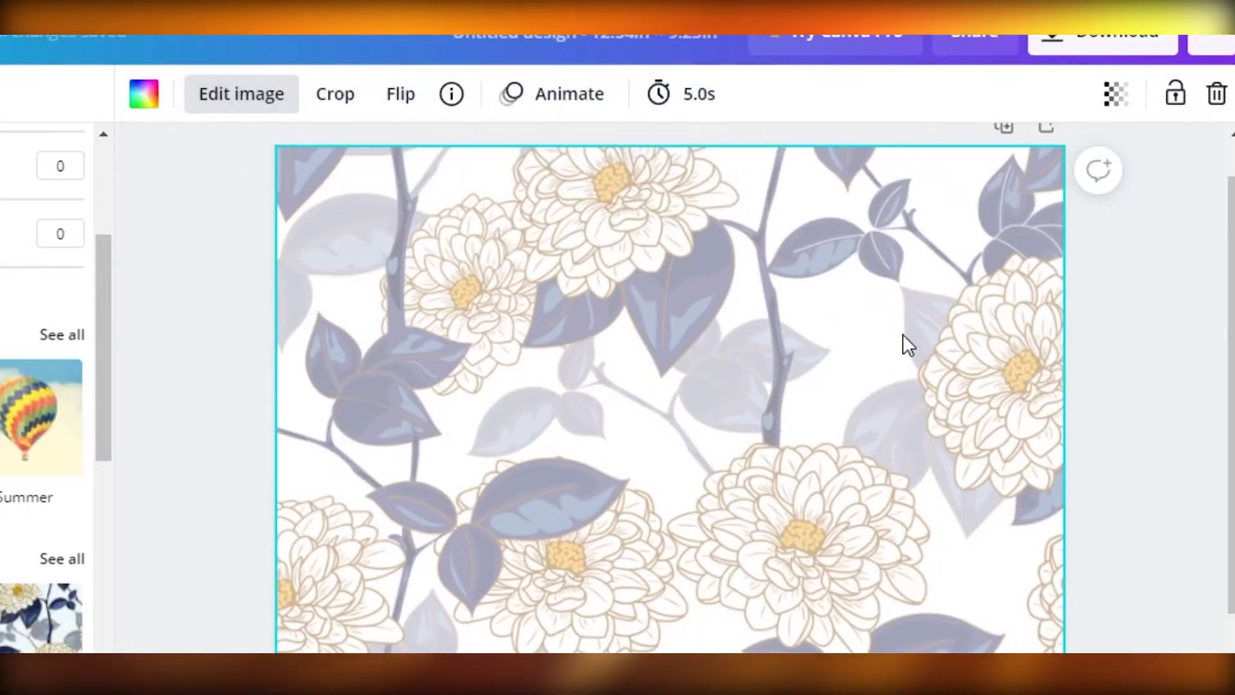
click(1115, 94)
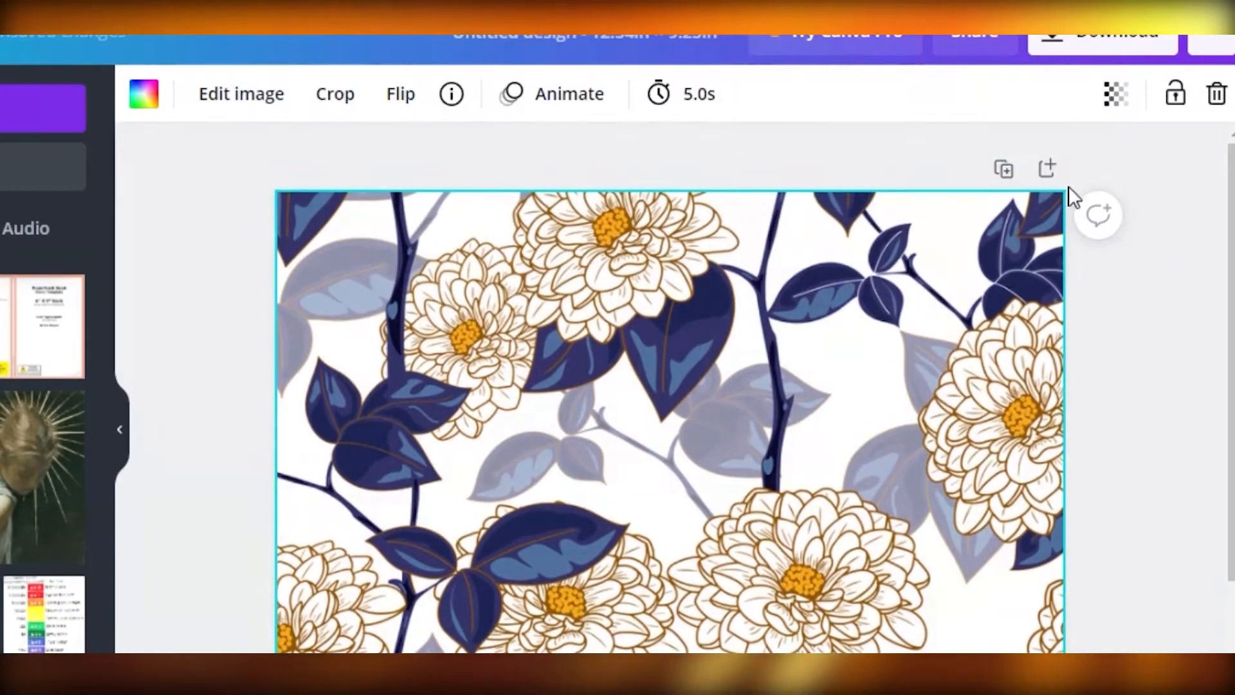
click(1112, 97)
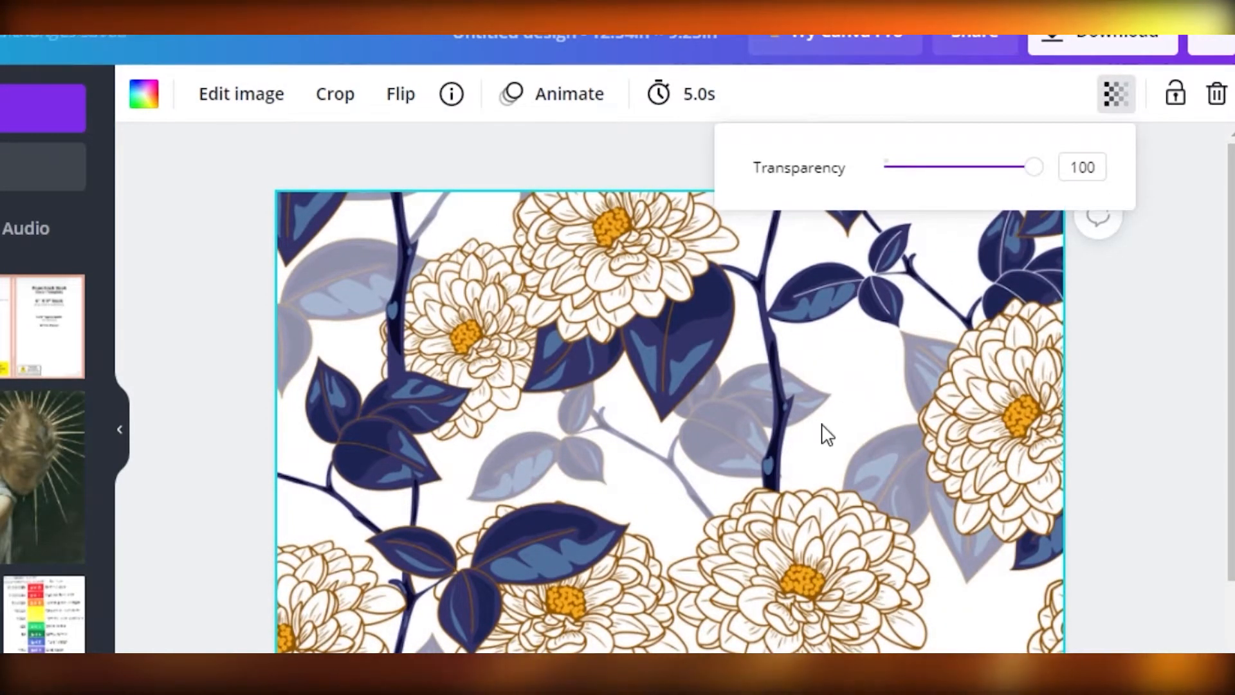
click(725, 405)
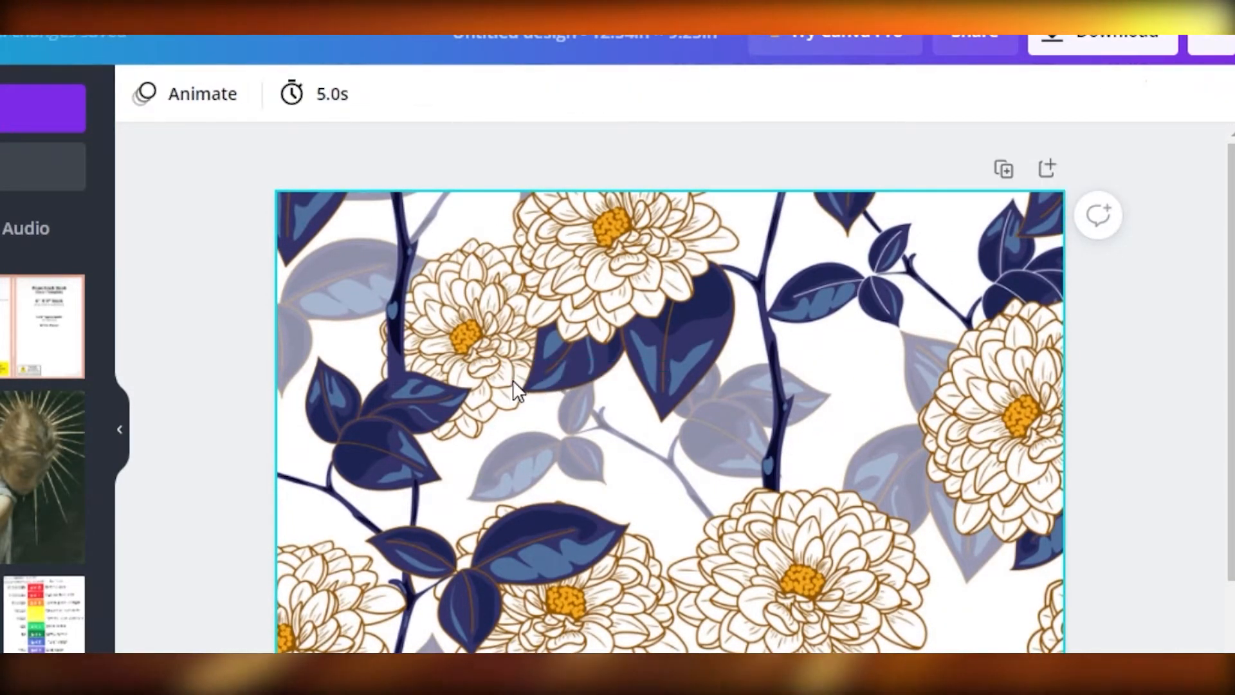
scroll(516, 389, down, 2)
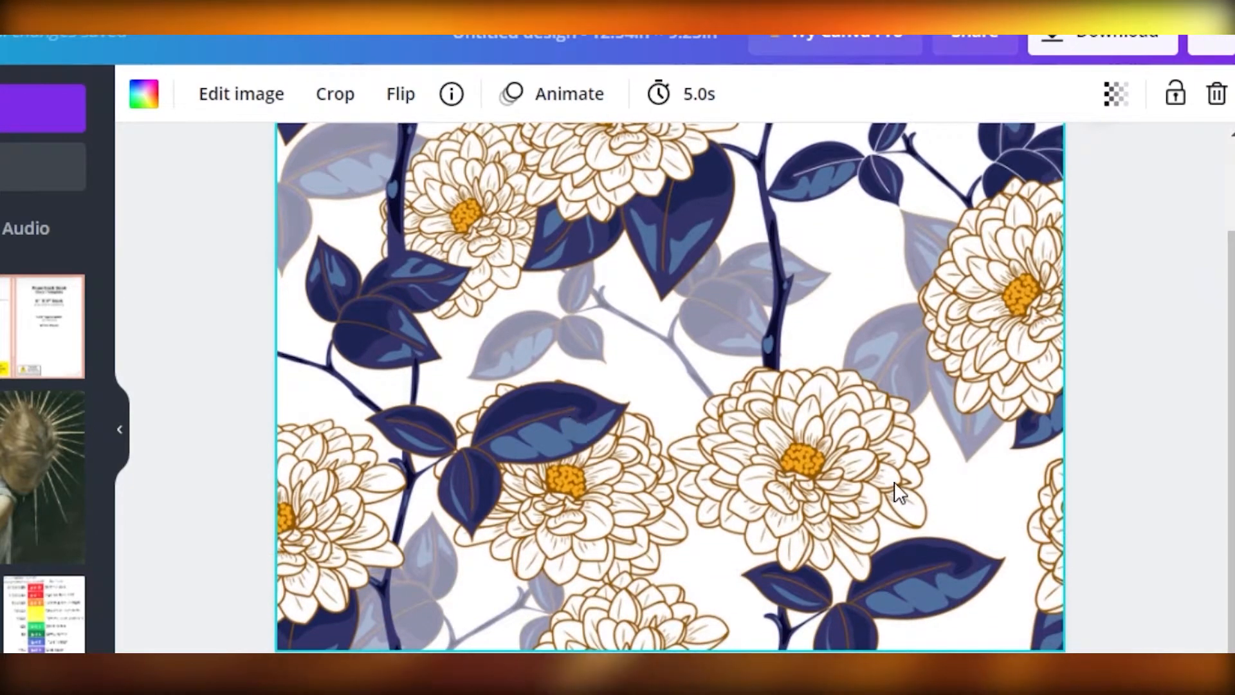
- Add a plain square from the Lines & Shapes elements to the cover
click(289, 655)
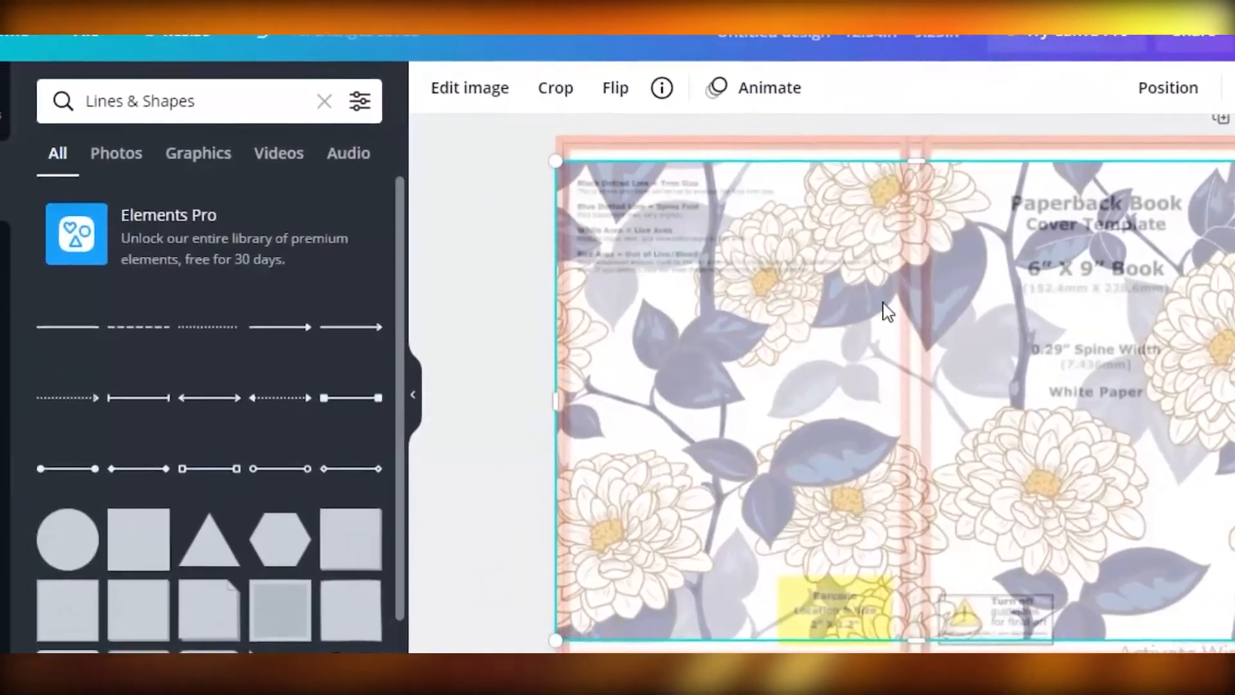
scroll(157, 563, down, 2)
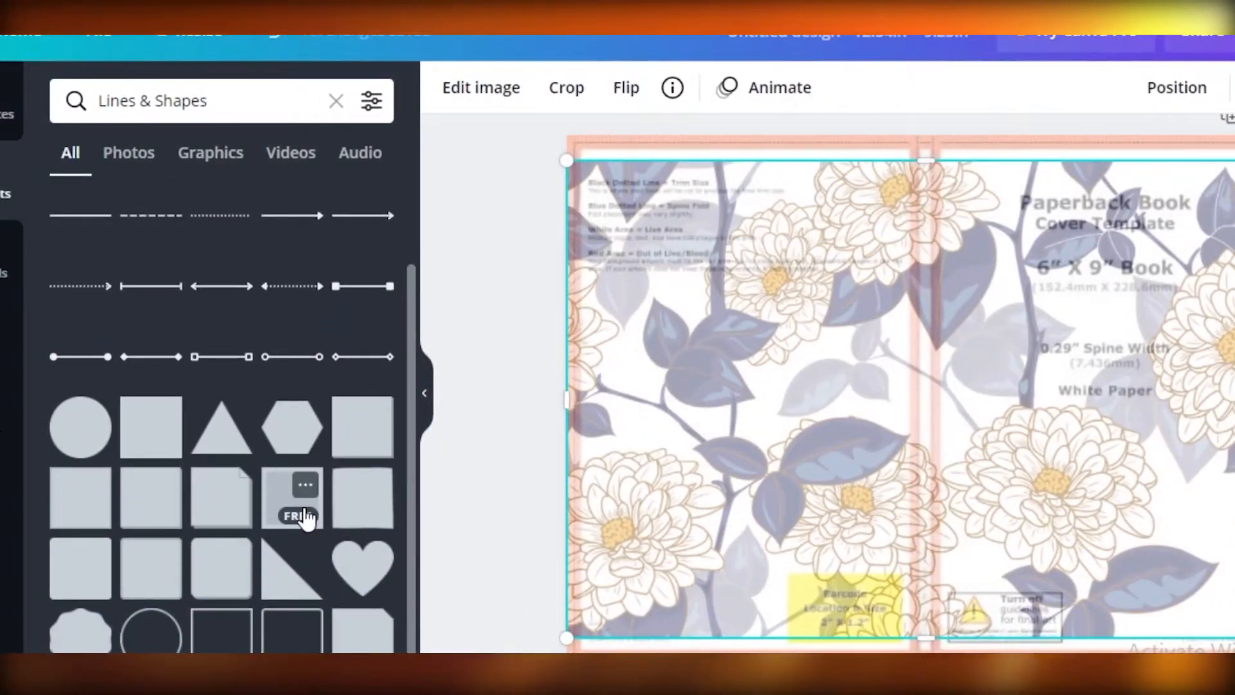
scroll(808, 345, up, 1)
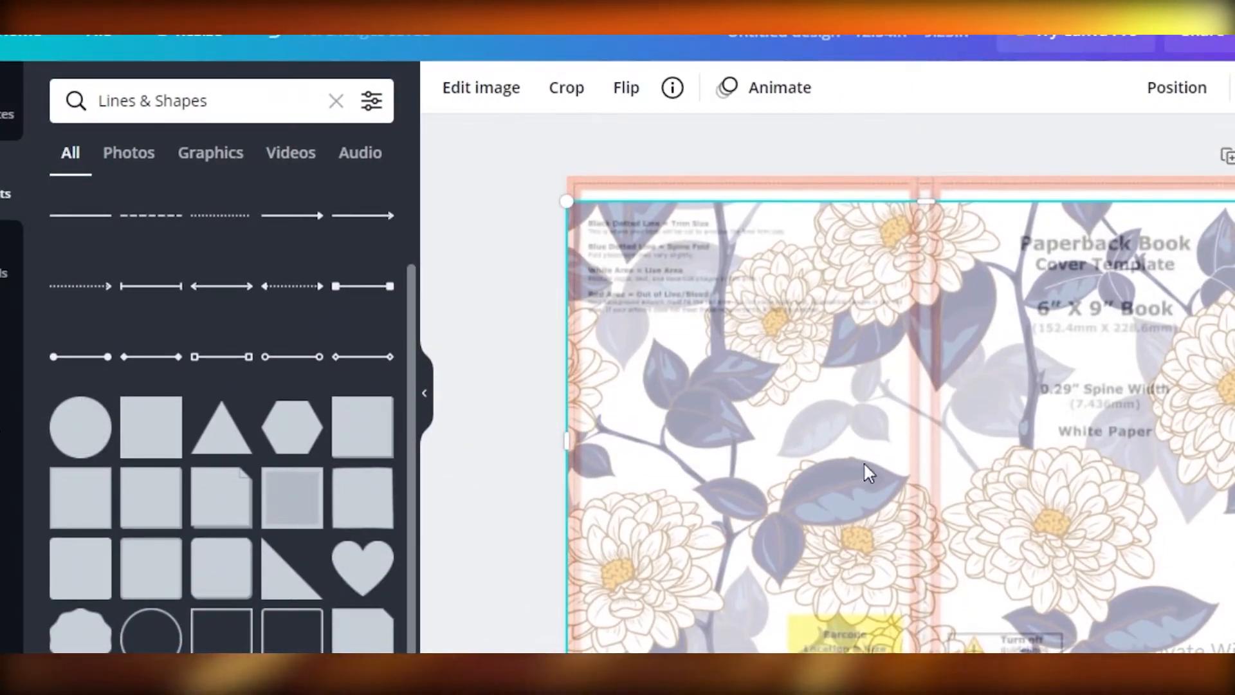
scroll(895, 386, down, 3)
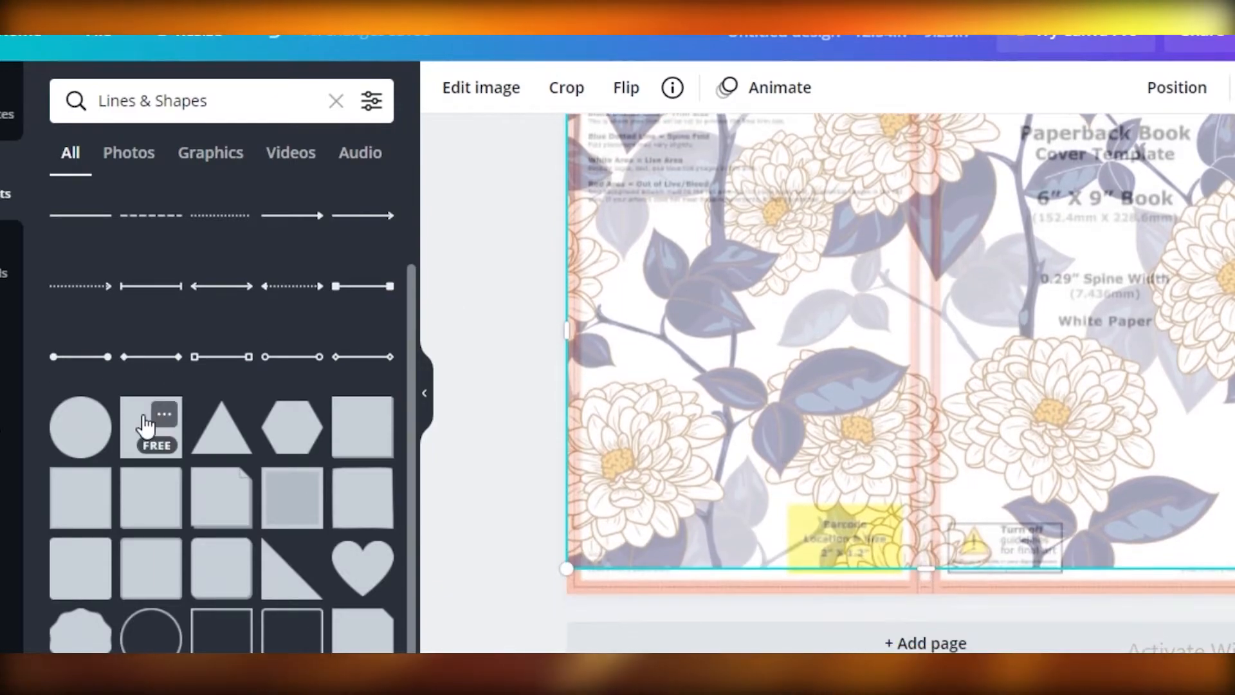
click(146, 425)
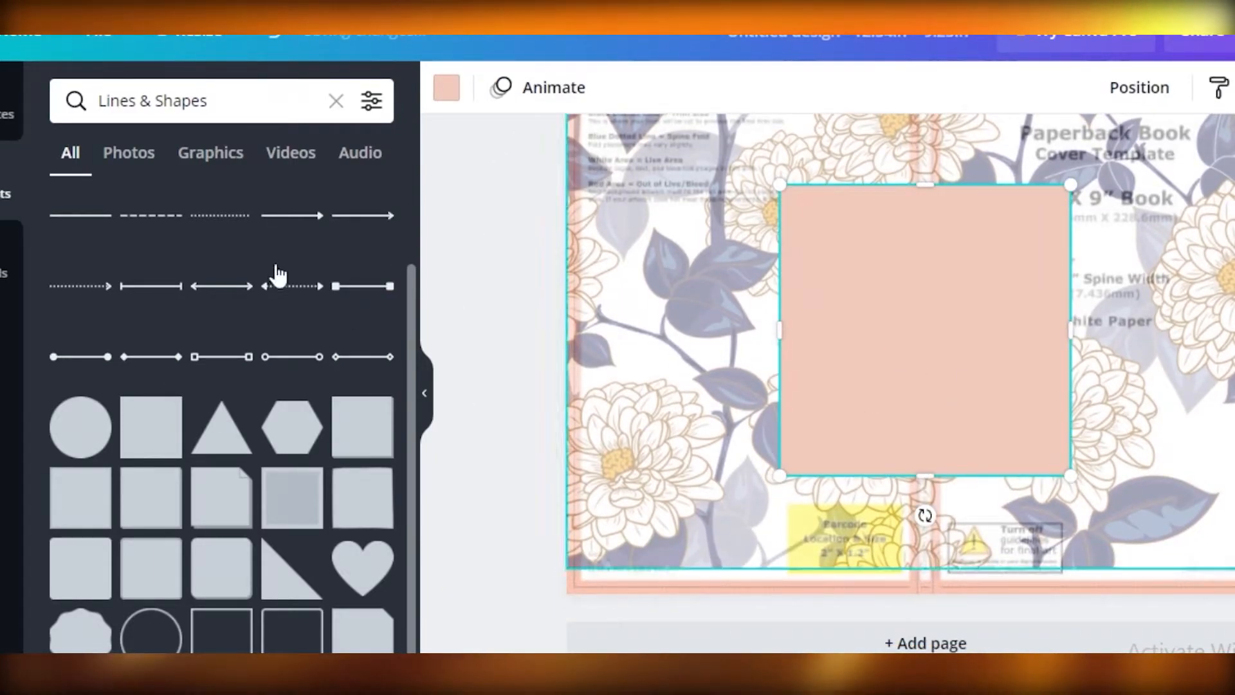
- Move the square to the back cover's upper outer corner and shrink it to a small block overlapping the page edge
drag(838, 367, 824, 334)
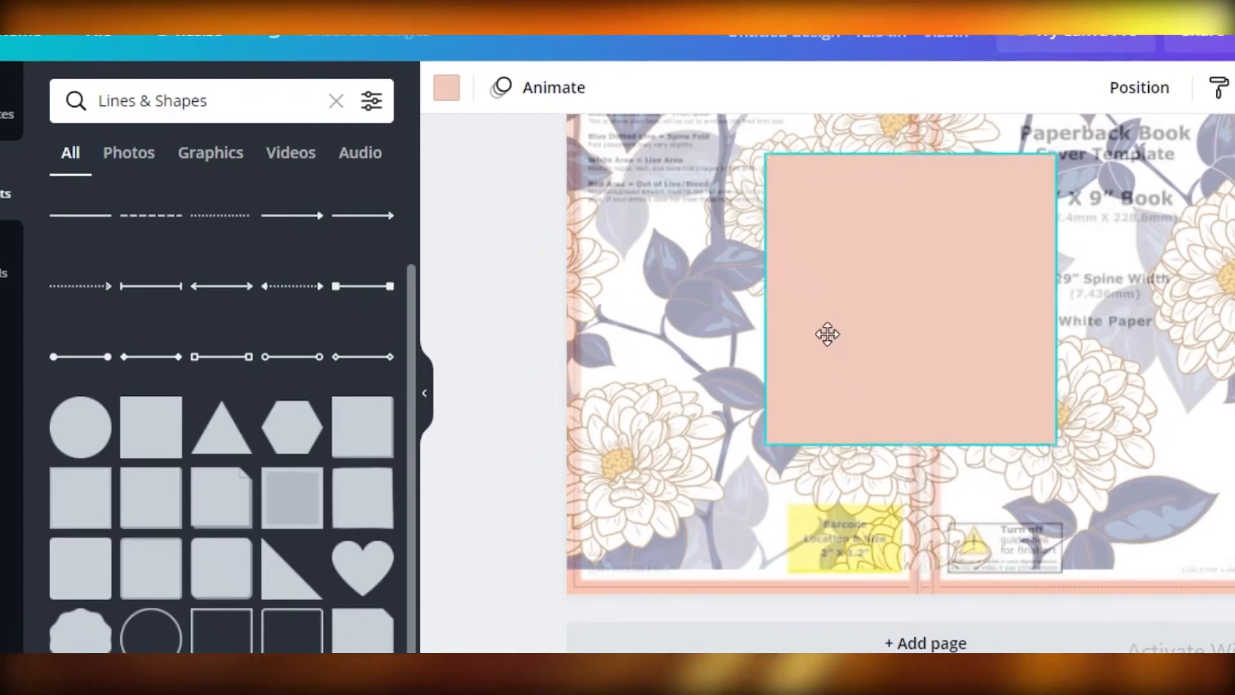
scroll(896, 465, up, 3)
drag(895, 466, 705, 344)
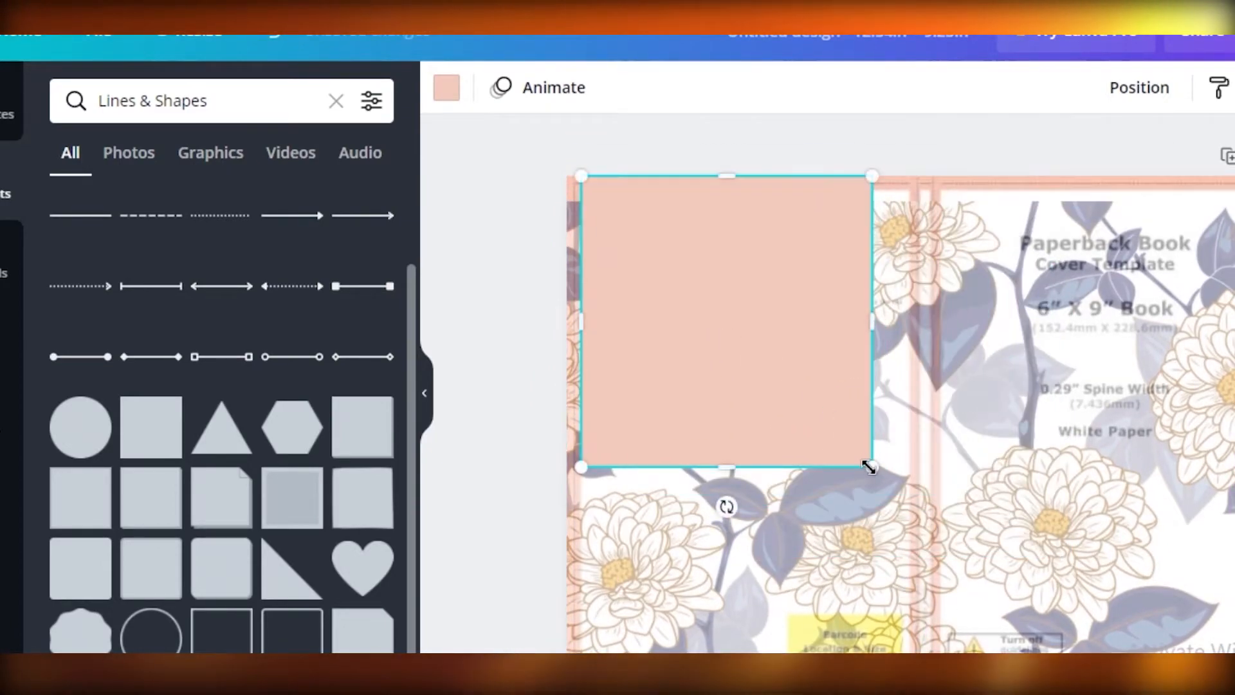
drag(874, 469, 568, 209)
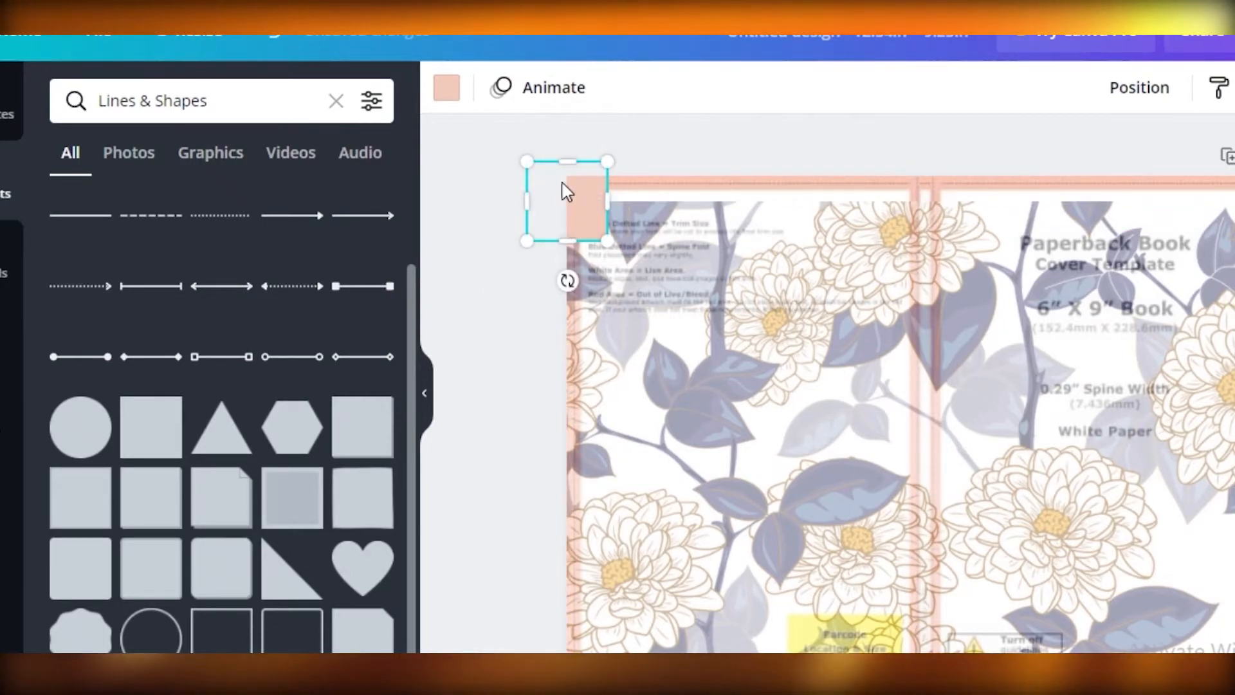
- Recolor the small square with the dark navy from the floral photo's colors
click(444, 86)
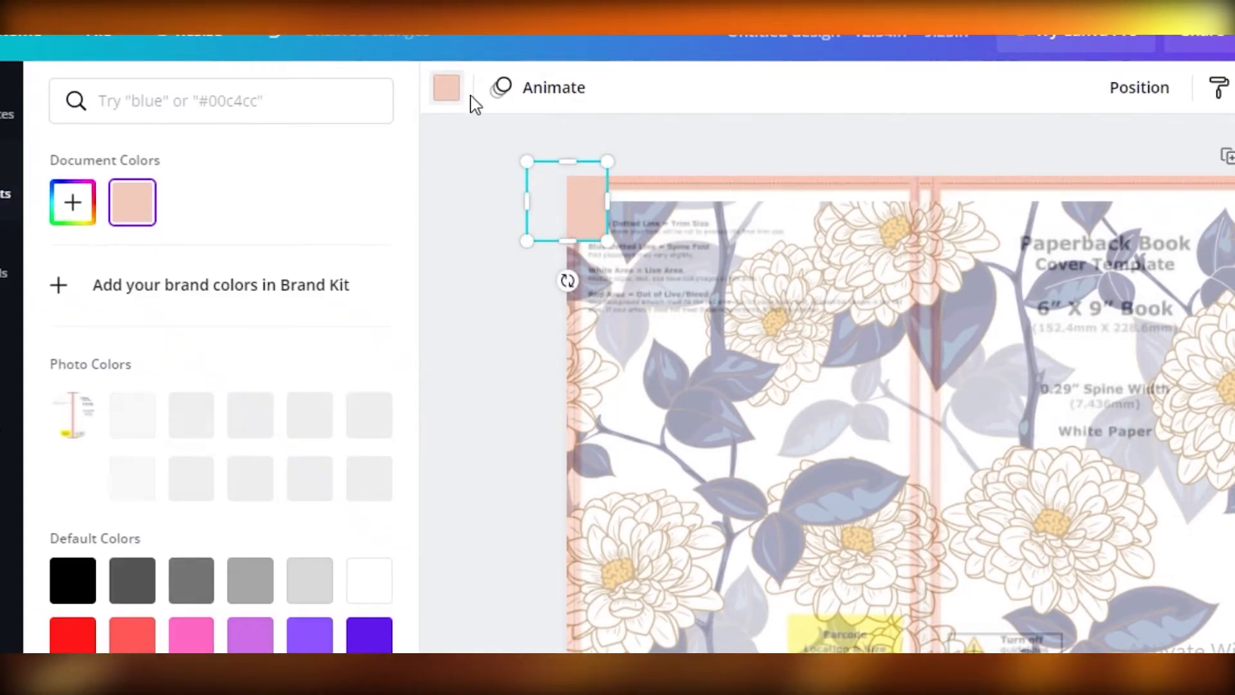
click(90, 586)
scroll(147, 489, down, 3)
scroll(283, 421, up, 2)
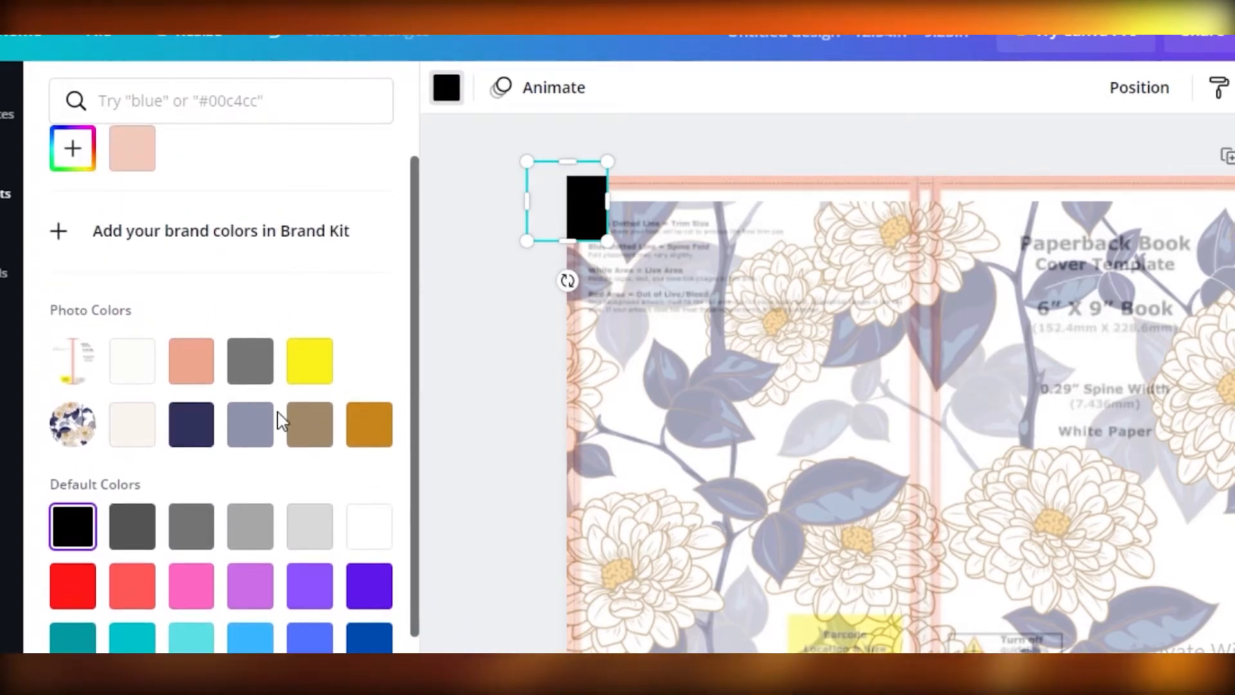
click(560, 219)
- Stretch the navy square into a band about 12.5 in wide and 0.6 in high along the page's upper edge
drag(586, 216, 703, 349)
drag(703, 296, 1163, 257)
drag(812, 348, 808, 199)
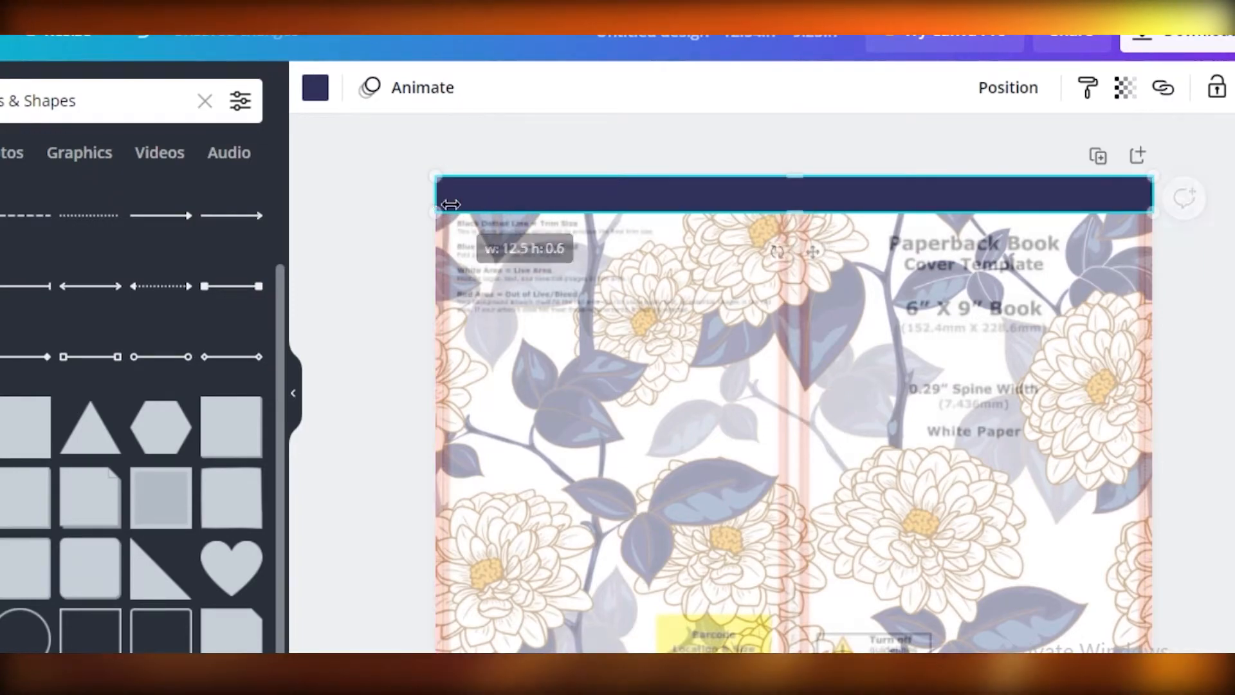
- Copy the navy band and paste a duplicate onto the cover
right_click(951, 193)
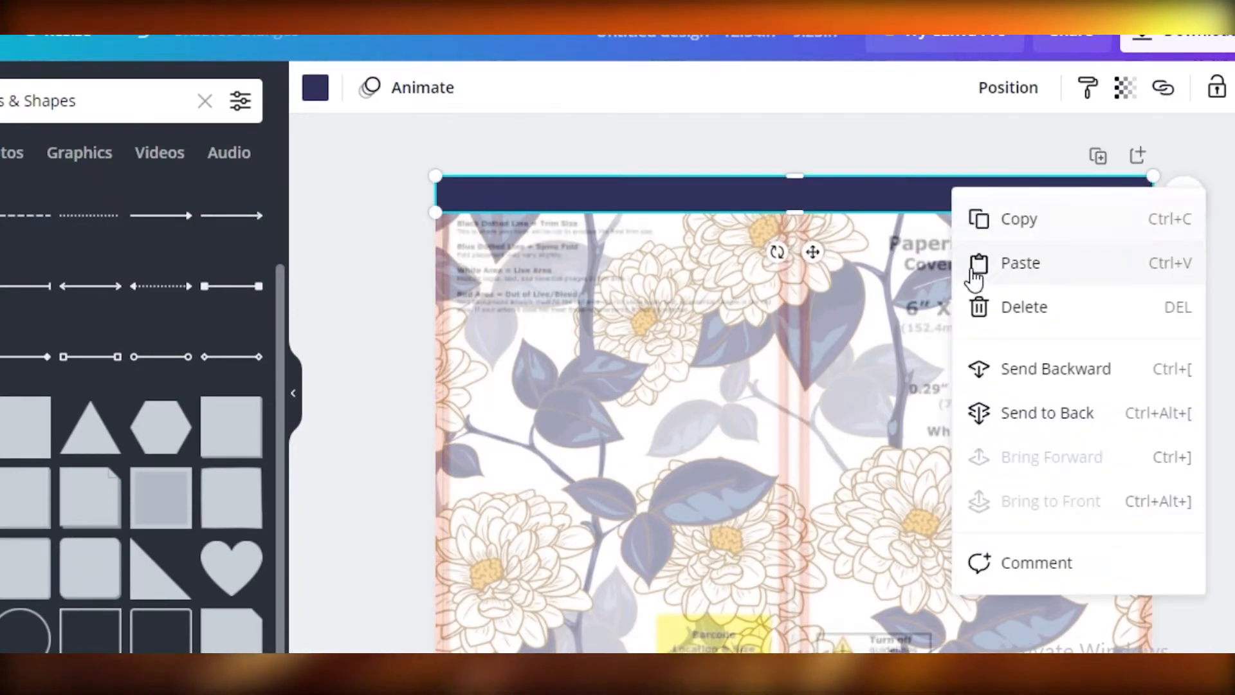
click(987, 226)
scroll(852, 334, down, 1)
scroll(891, 276, down, 2)
scroll(891, 275, up, 2)
click(890, 273)
right_click(893, 254)
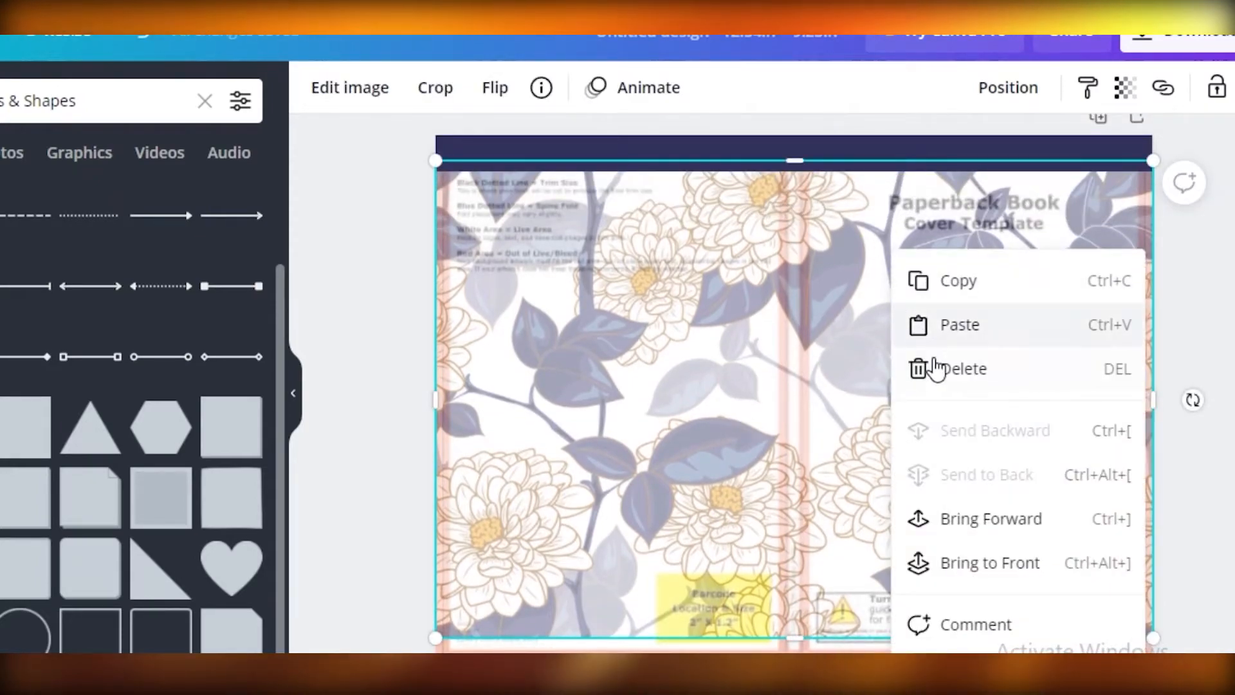
click(936, 343)
- Position the duplicate navy band across the full width of the cover's lower edge
drag(899, 188, 913, 509)
key(ctrl+z)
drag(833, 168, 816, 637)
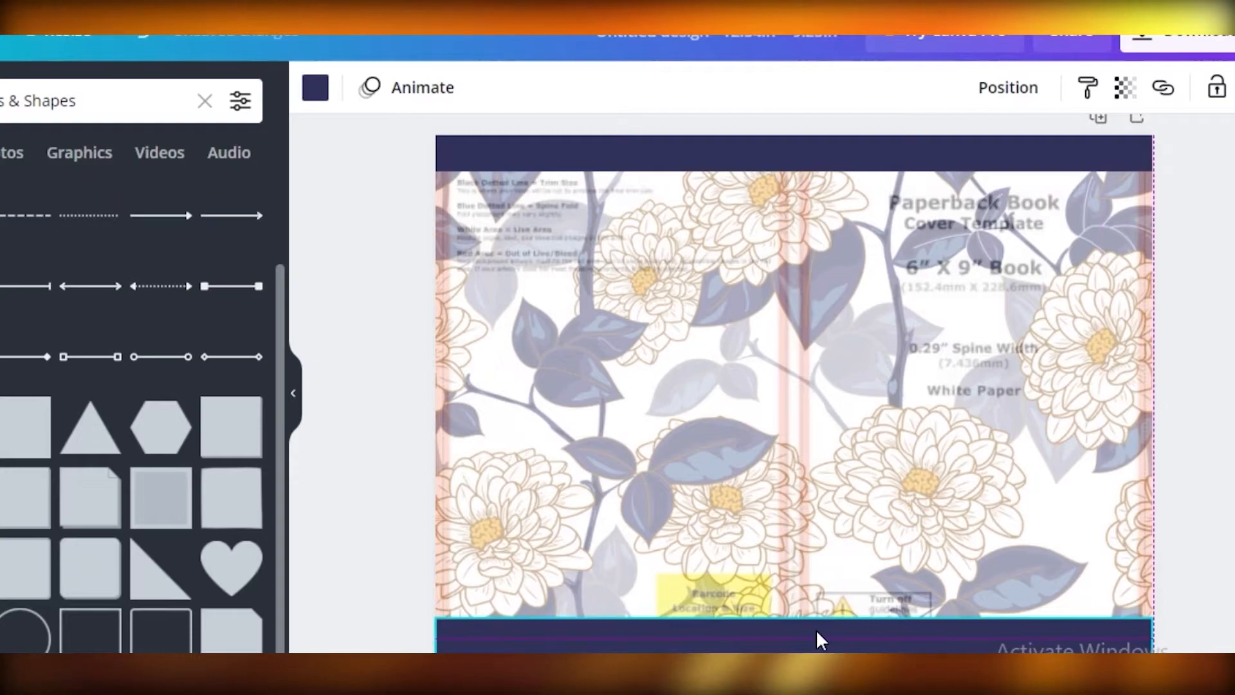
drag(434, 619, 427, 621)
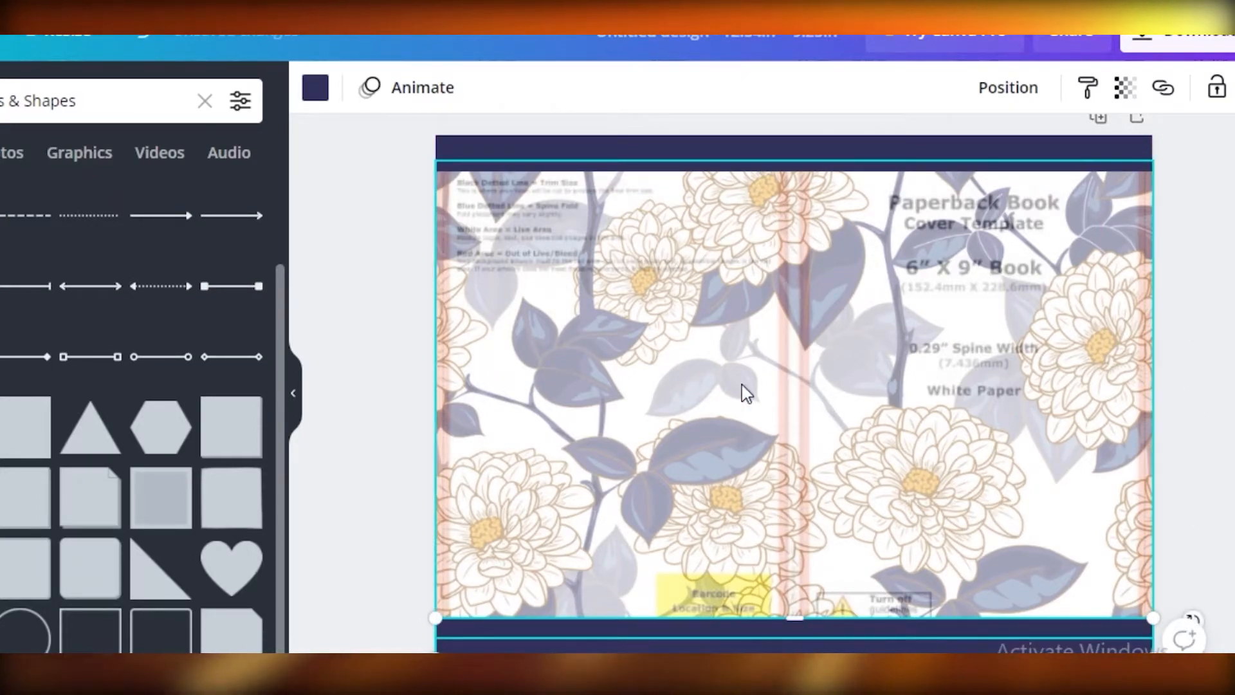
- Duplicate the navy band along the cover's upper edge and rotate the copy into a vertical strip beside the spine
scroll(499, 360, up, 1)
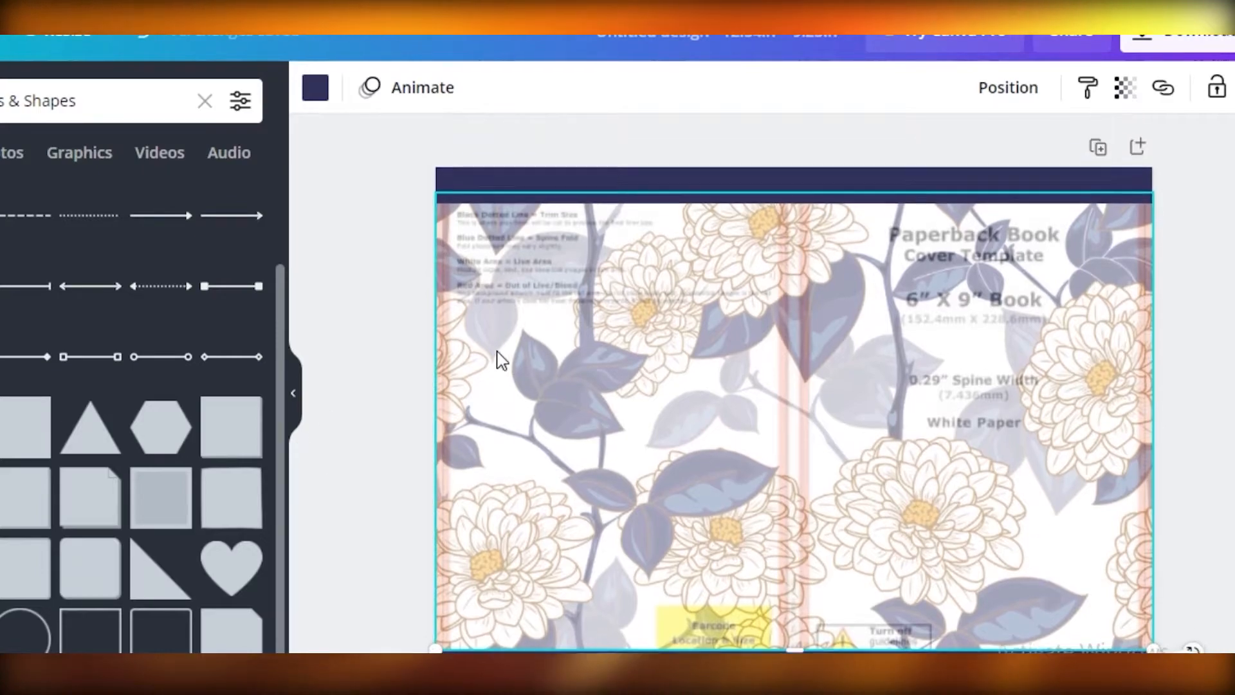
scroll(772, 437, down, 2)
scroll(739, 329, up, 2)
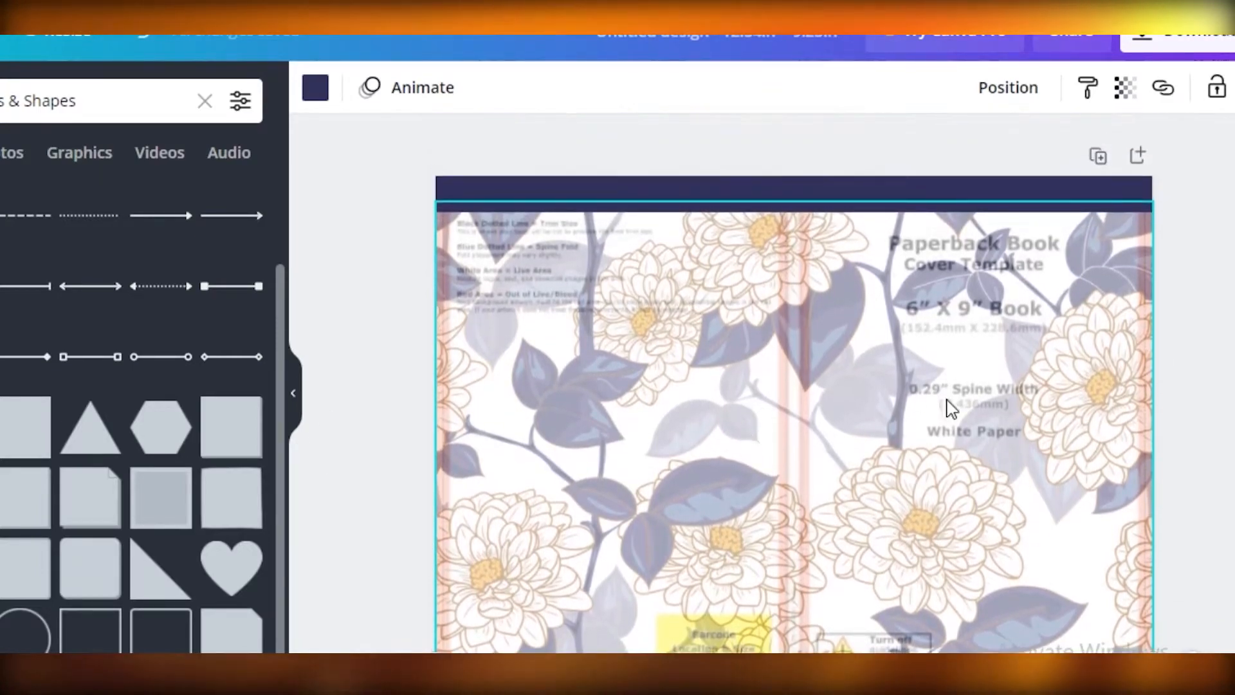
click(770, 193)
right_click(770, 193)
click(818, 269)
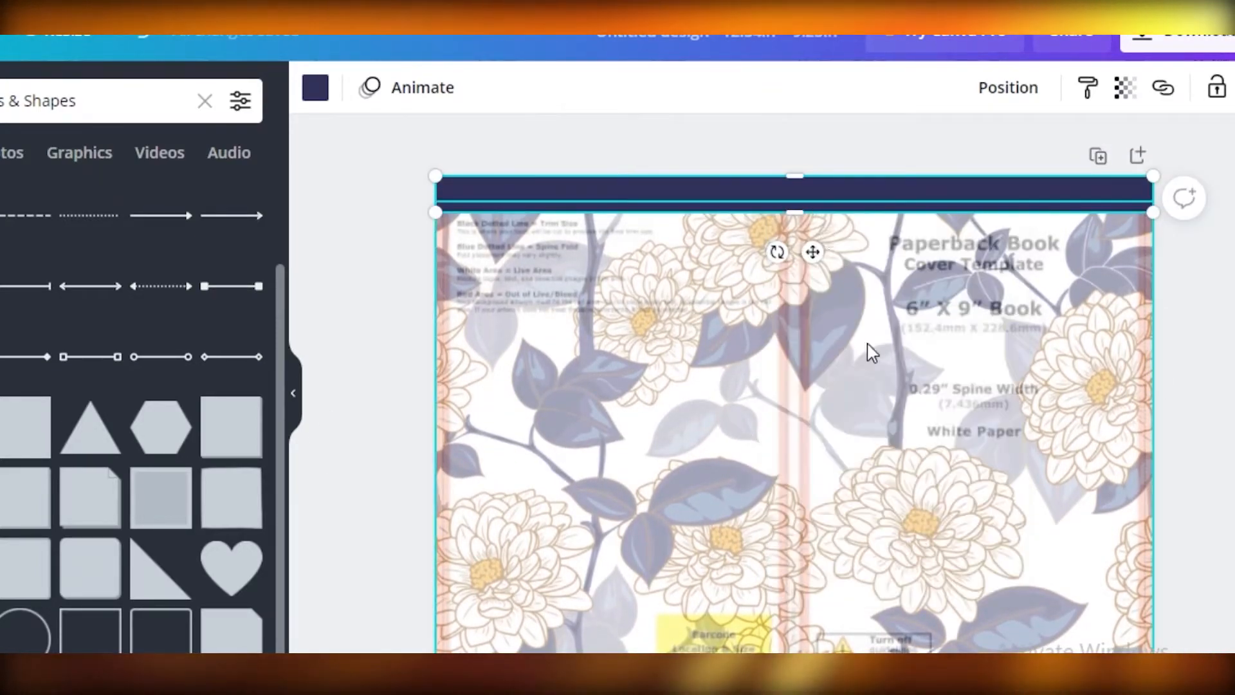
right_click(781, 326)
click(845, 322)
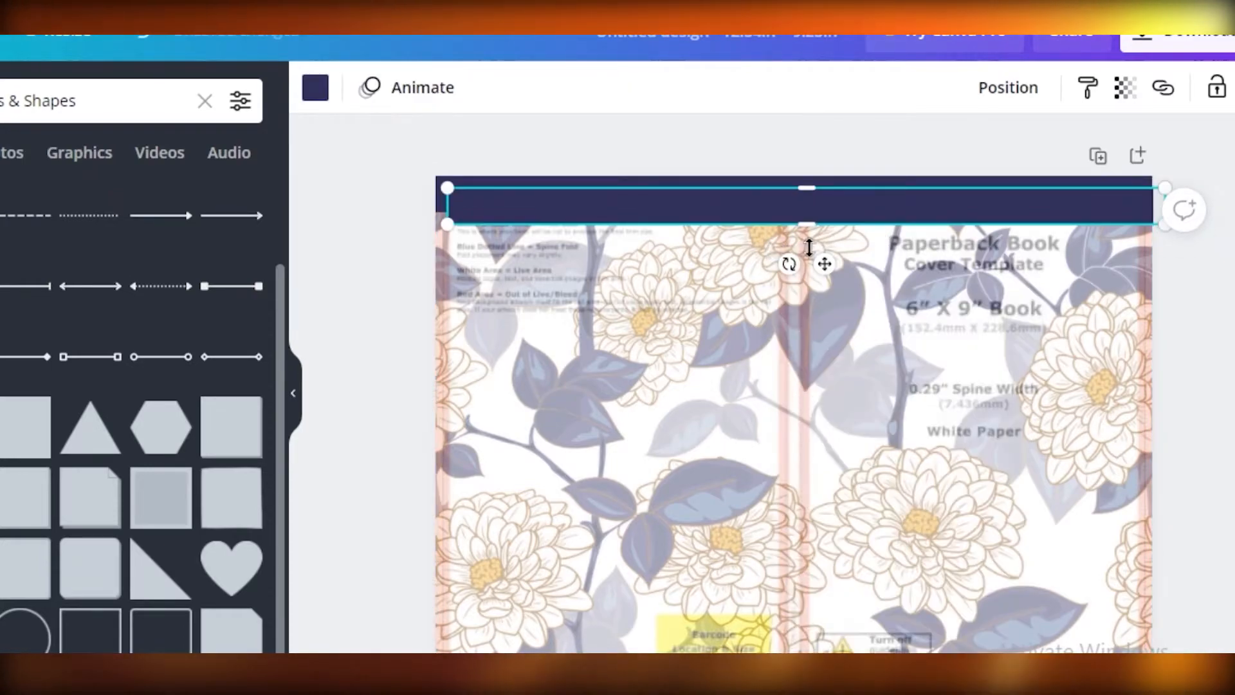
drag(891, 209, 817, 384)
drag(714, 438, 790, 414)
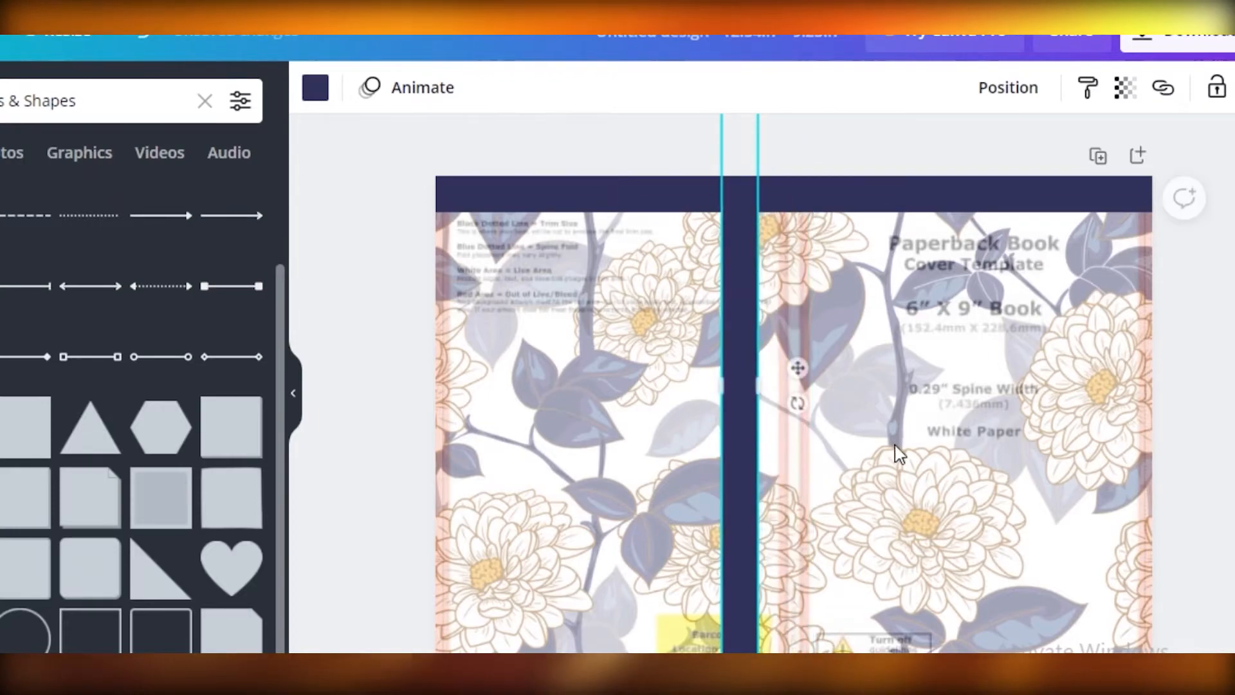
- Set the floral photo's transparency to 0 to reveal the guide template underneath
scroll(877, 453, down, 2)
click(1106, 130)
click(1125, 88)
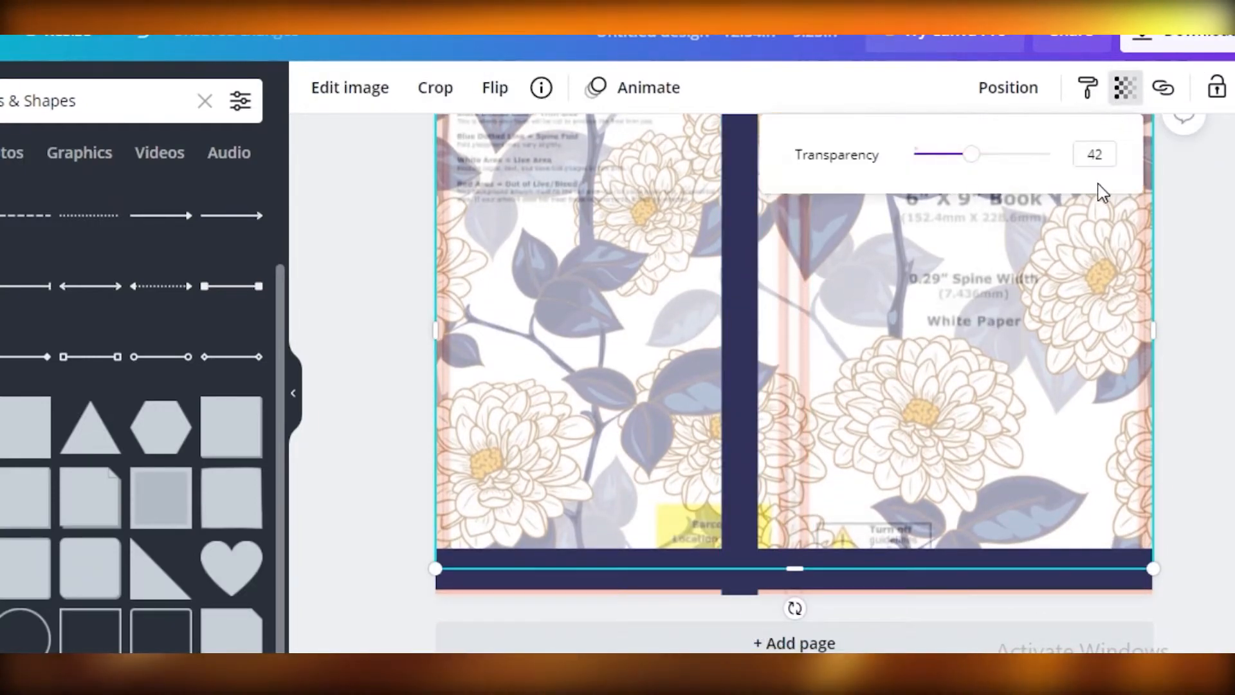
drag(970, 155, 914, 155)
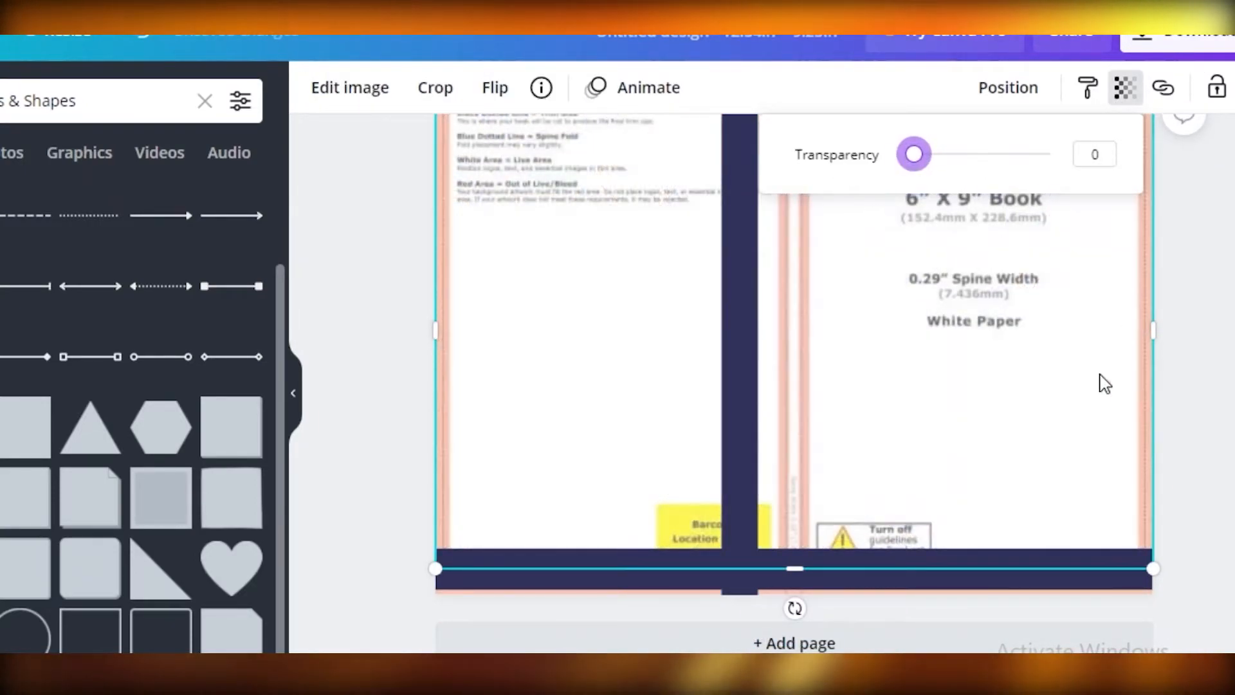
click(1126, 347)
- Position the vertical navy strip over the template's spine area and resize it to about 0.5 in wide
scroll(848, 297, up, 2)
mouse_move(744, 357)
mouse_down()
mouse_move(774, 351)
mouse_move(764, 353)
mouse_up()
scroll(749, 273, down, 2)
drag(739, 276, 752, 275)
click(293, 393)
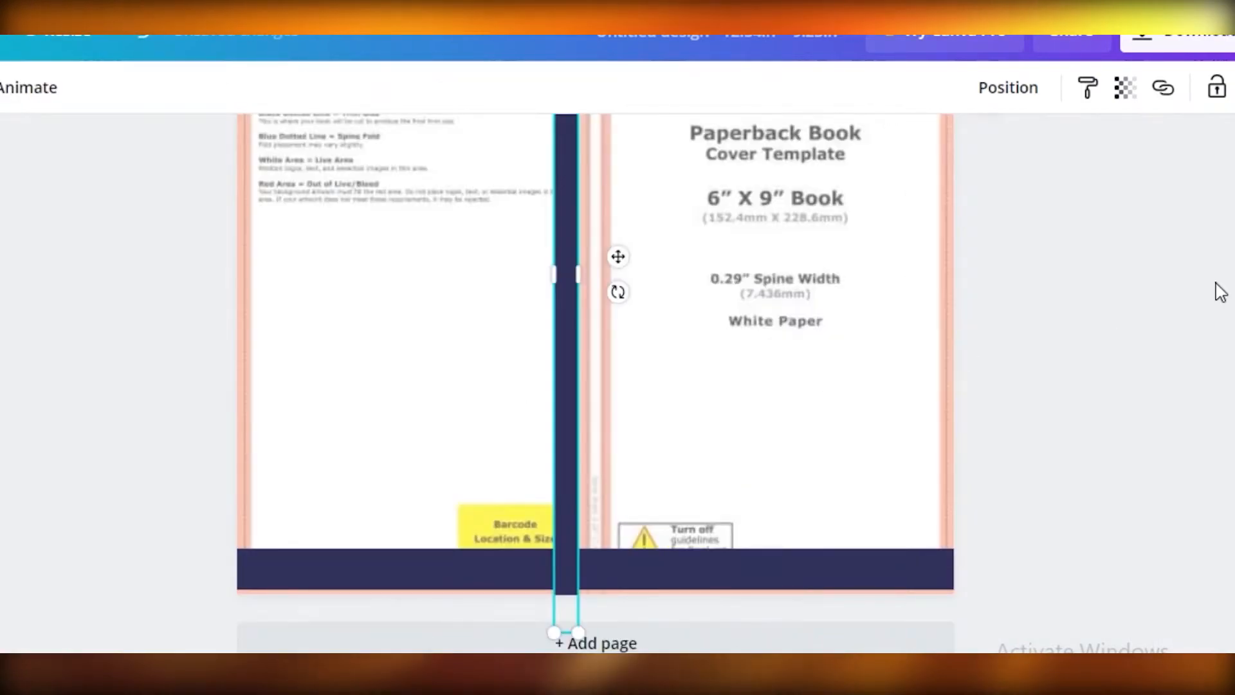
scroll(595, 383, up, 2)
scroll(591, 521, up, 3)
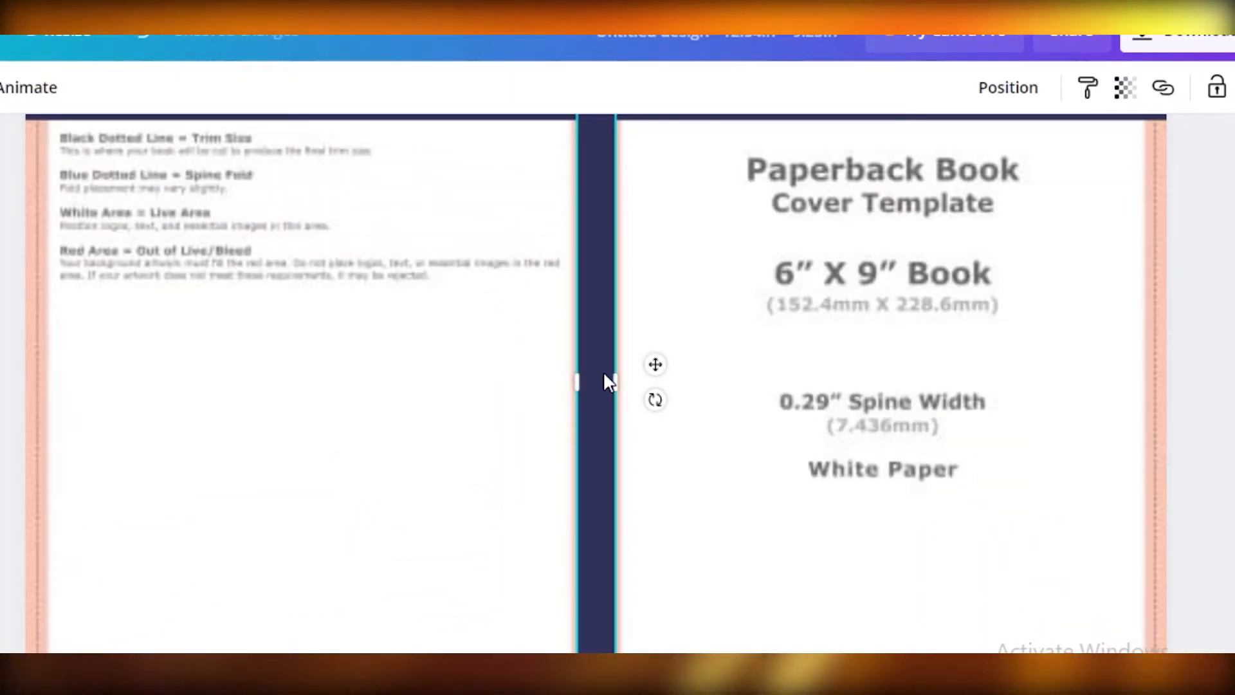
drag(615, 381, 618, 380)
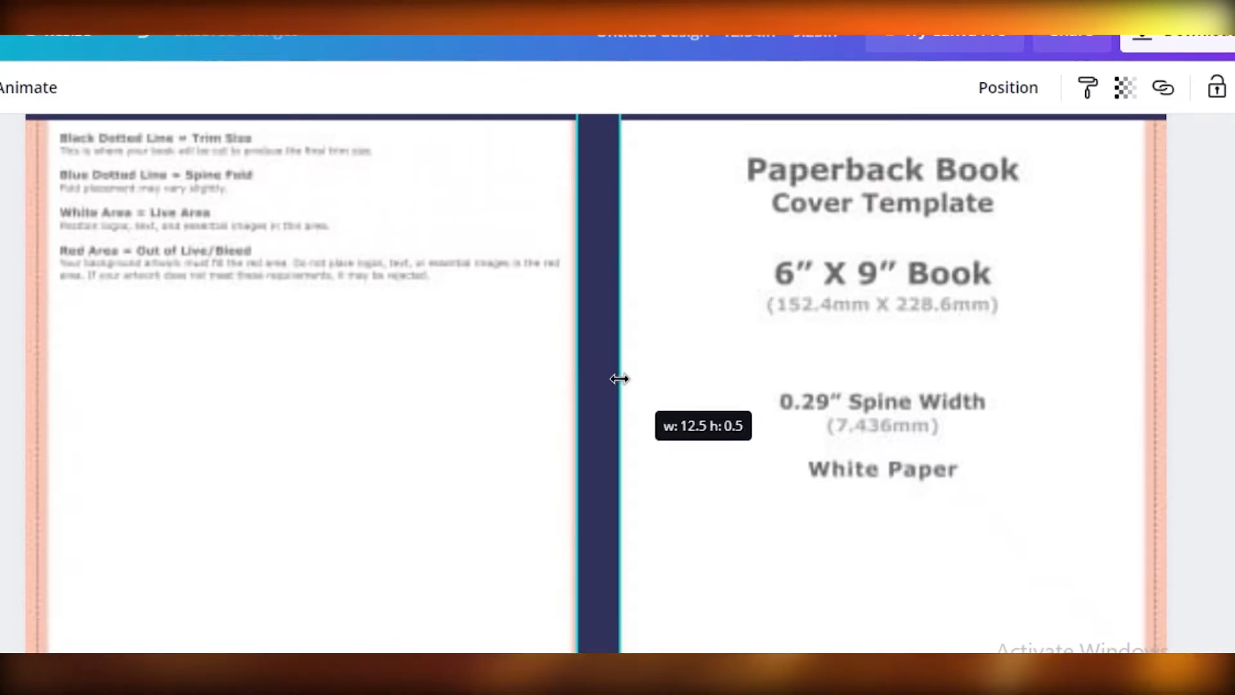
drag(609, 380, 610, 380)
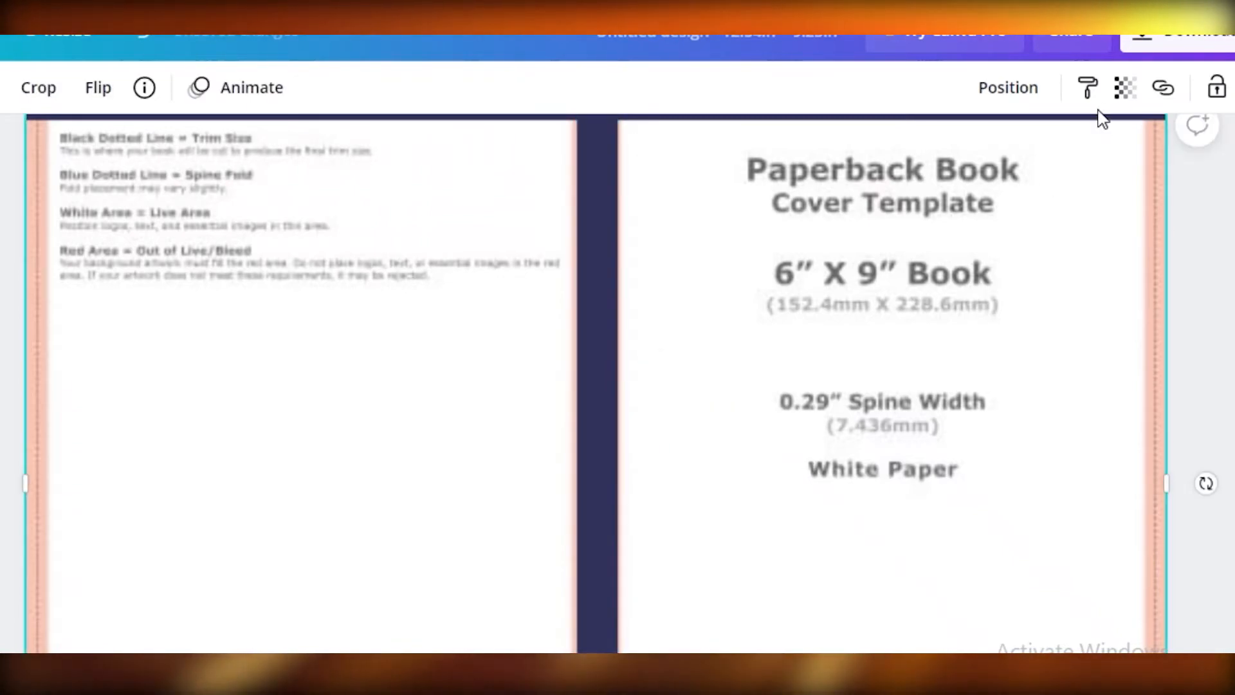
- Restore the floral photo to full opacity over the guide template
click(1125, 88)
drag(922, 162, 1055, 169)
click(1062, 200)
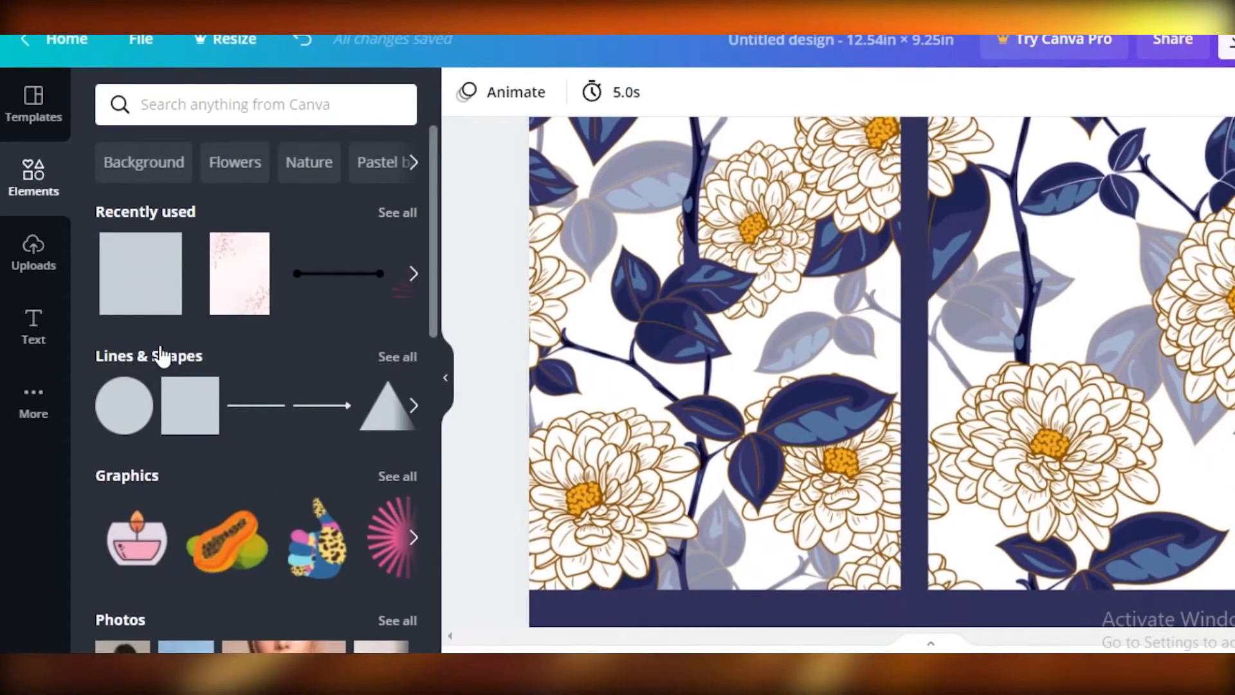
- Add a solid square from Lines & Shapes and move it onto the front cover
click(162, 356)
scroll(304, 495, down, 2)
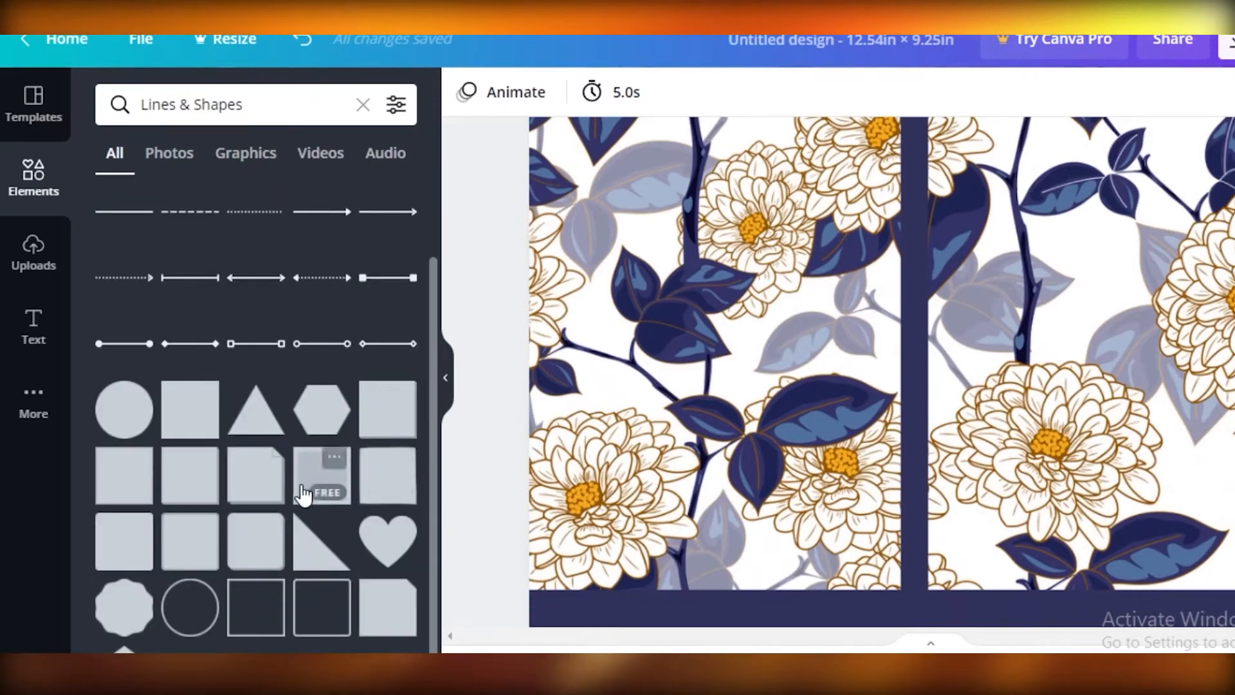
scroll(206, 418, down, 1)
click(188, 391)
drag(914, 354, 1142, 263)
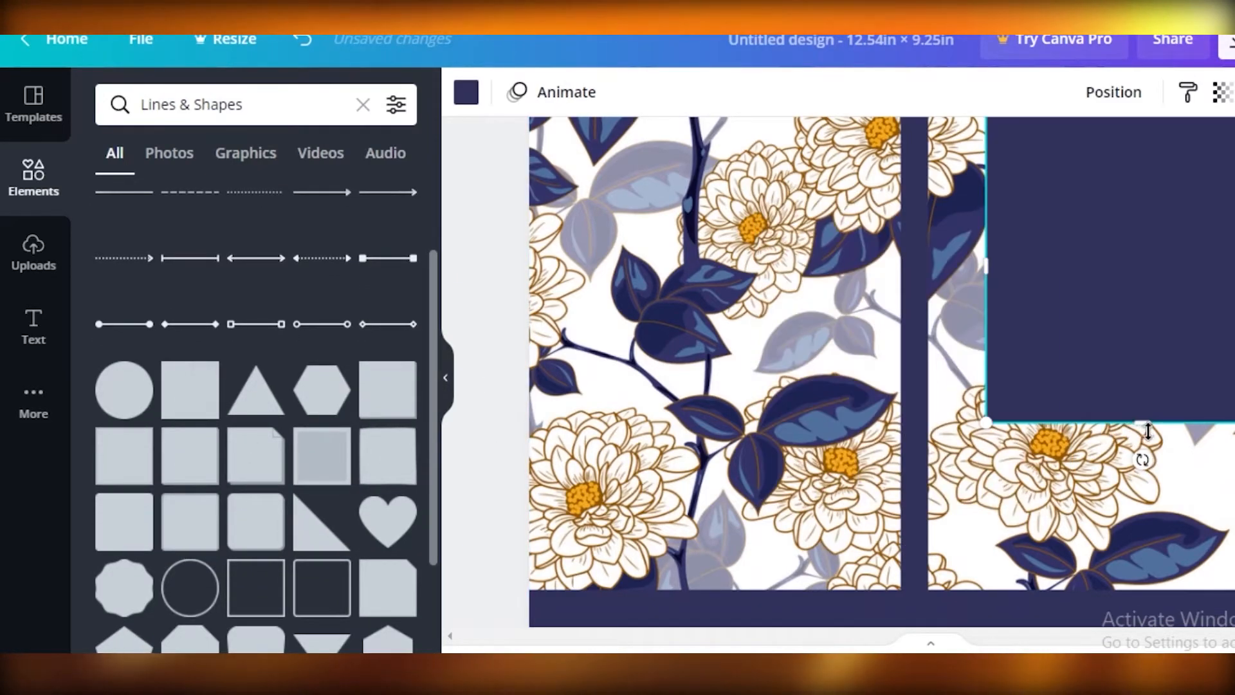
- Flatten the navy square into a horizontal title bar and place it across the upper half of the front cover
drag(1141, 418, 1136, 306)
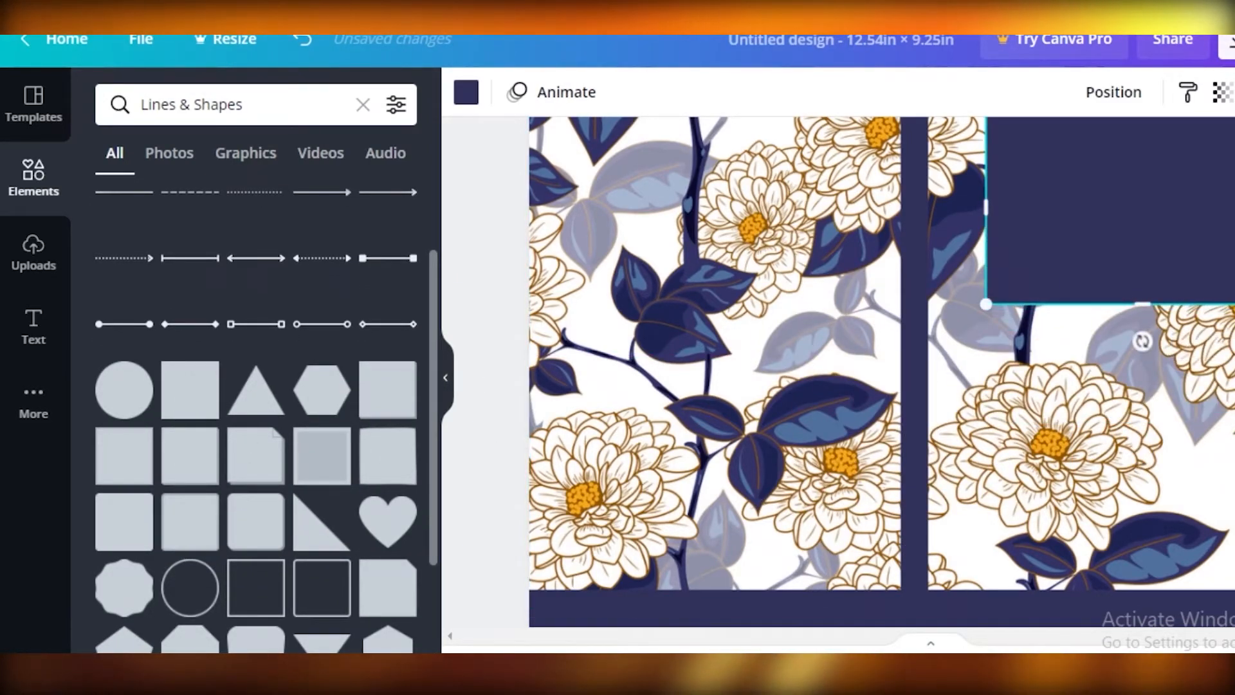
scroll(900, 341, up, 1)
scroll(1107, 257, down, 3)
scroll(1106, 257, up, 2)
drag(1107, 248, 1076, 260)
drag(1103, 322, 1102, 283)
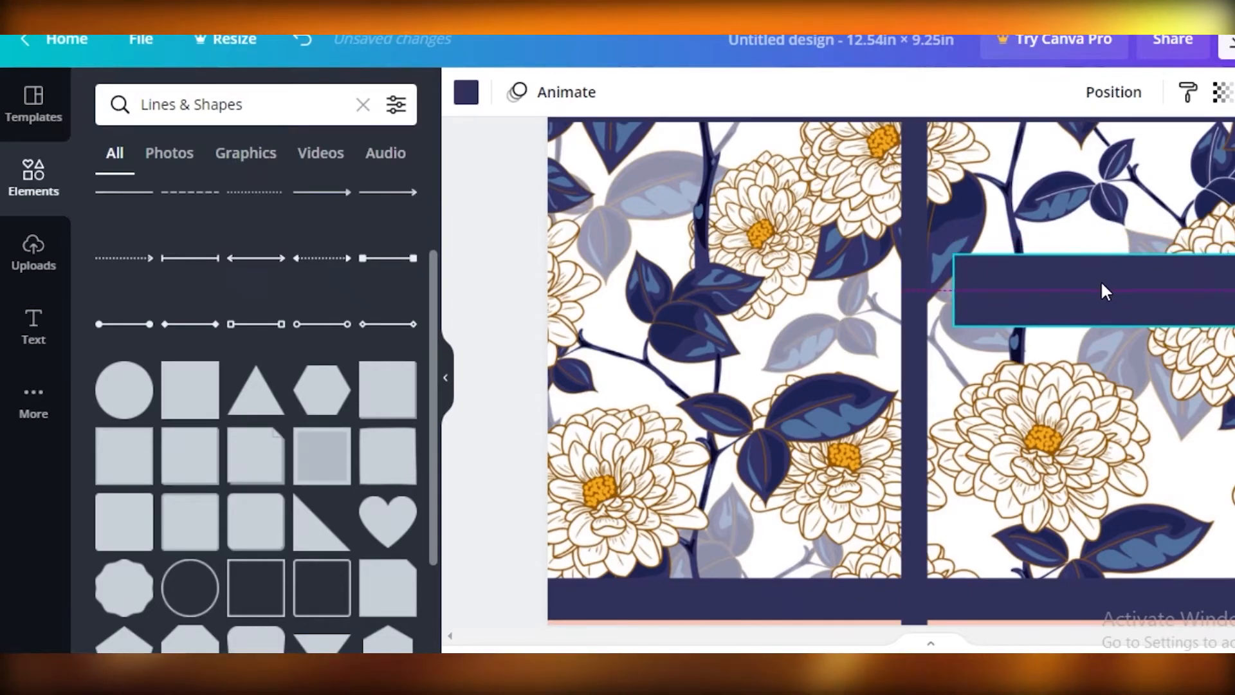
key(Escape)
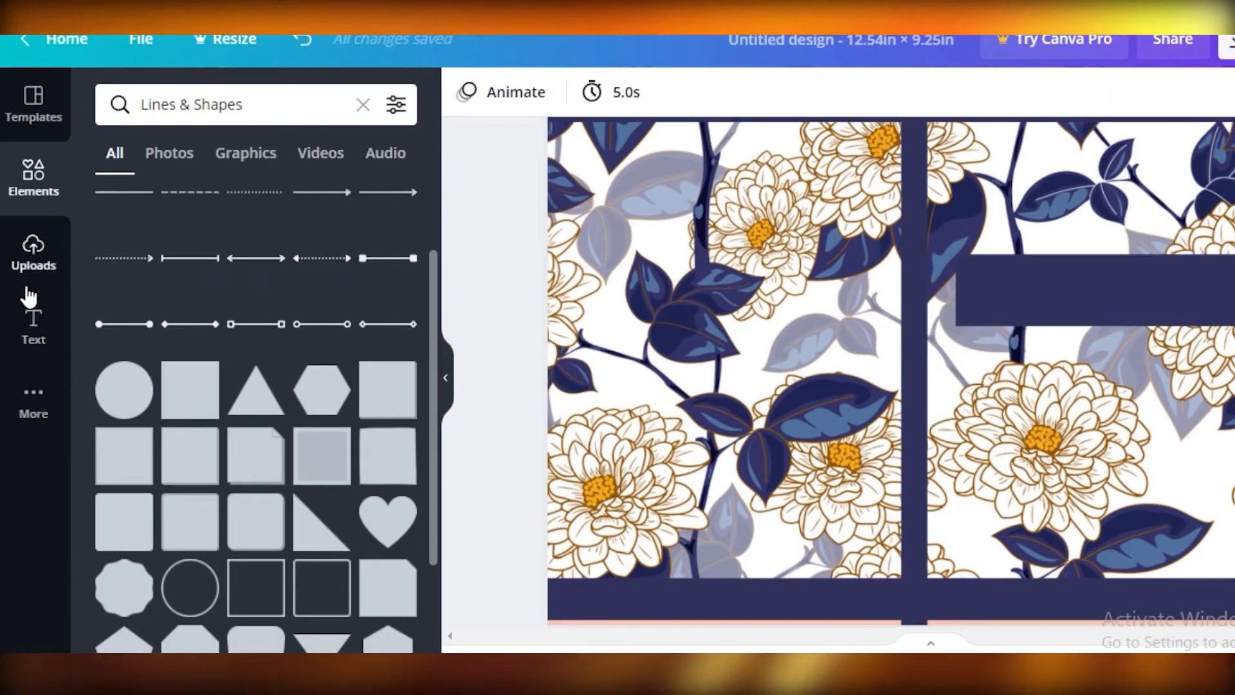
- Browse the ready-made font combinations for a text style that suits the cover
click(33, 323)
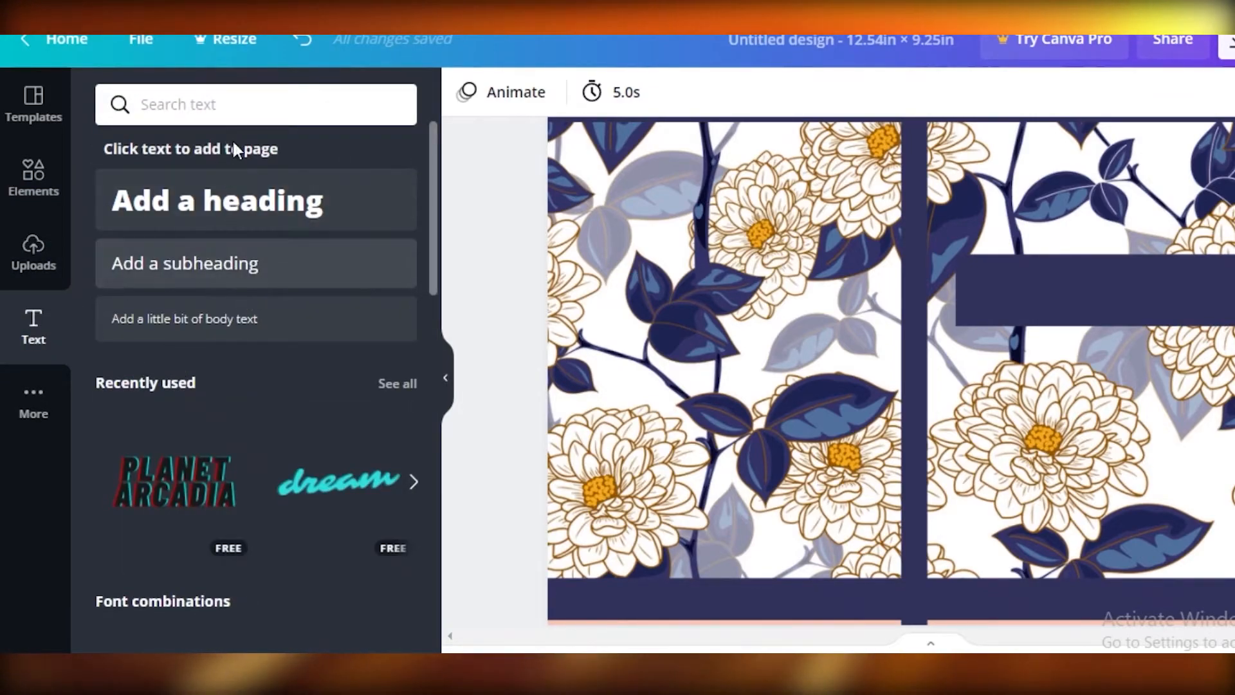
scroll(287, 268, down, 5)
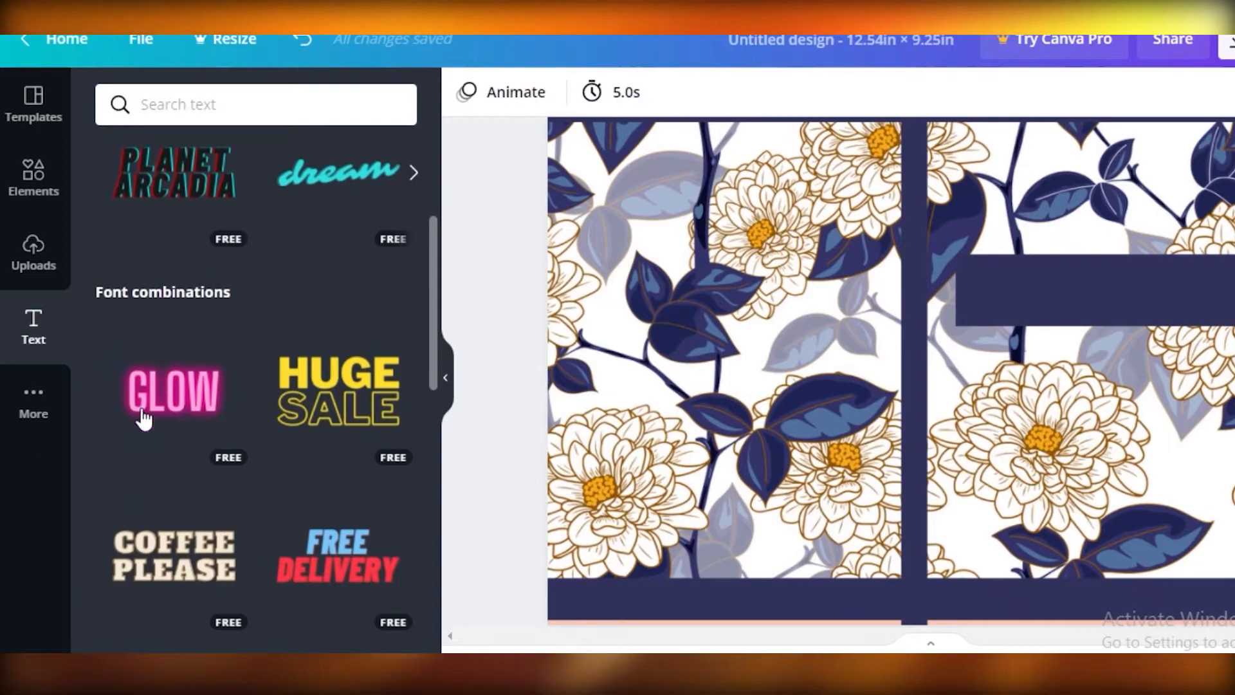
scroll(141, 404, down, 3)
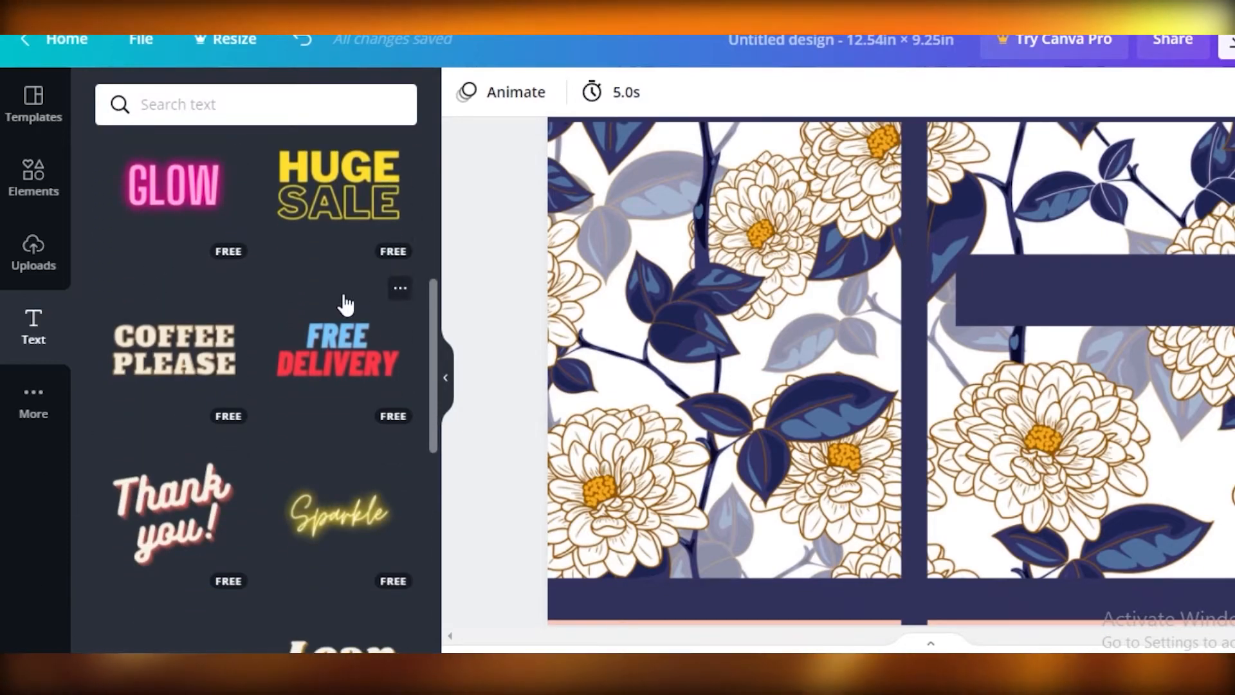
scroll(199, 377, down, 8)
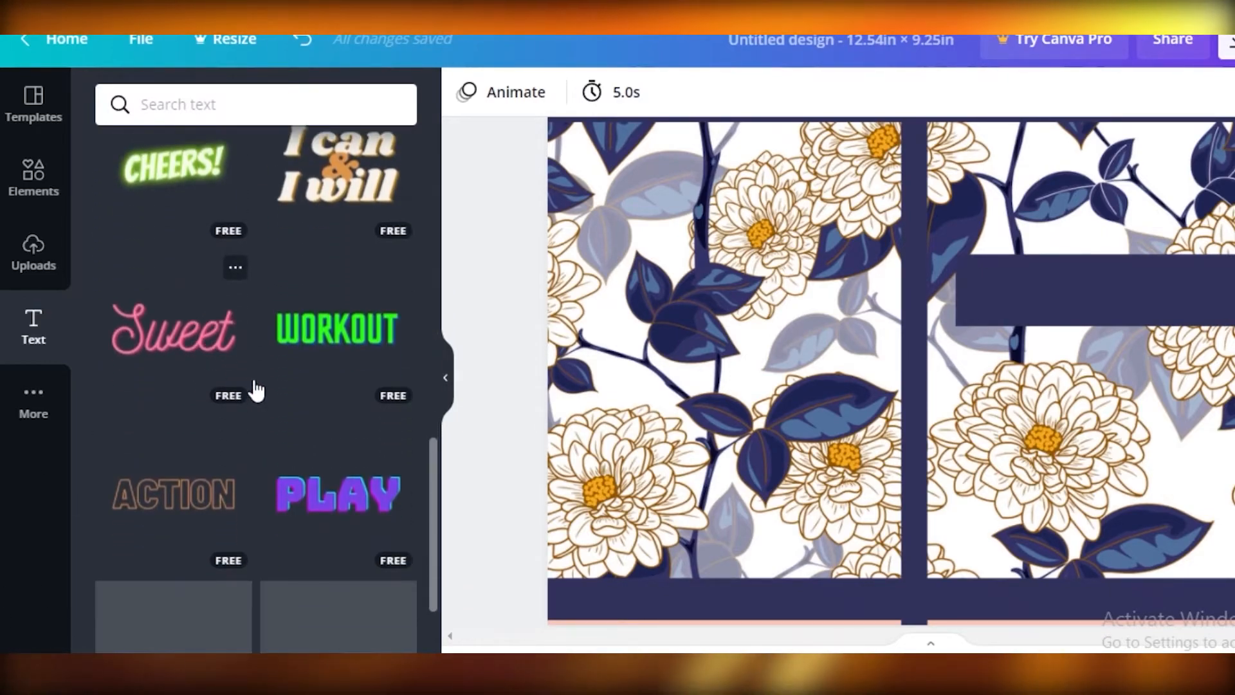
scroll(251, 390, down, 4)
scroll(601, 348, down, 2)
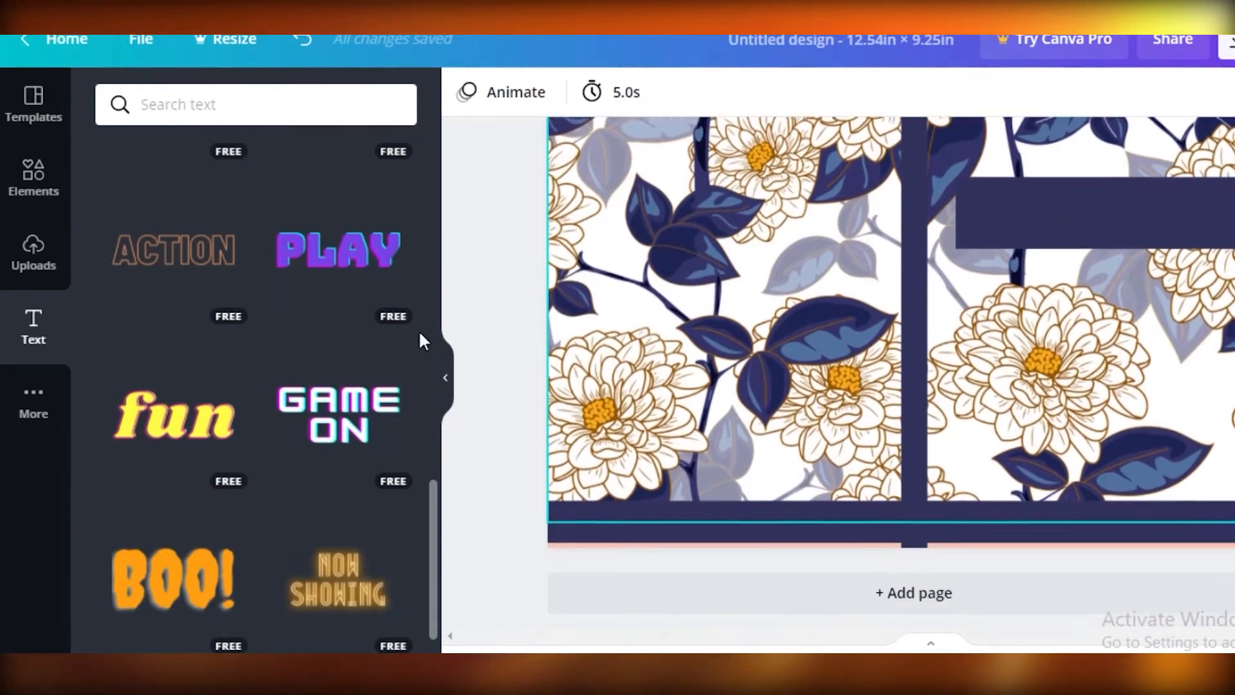
scroll(217, 524, up, 1)
scroll(229, 505, down, 10)
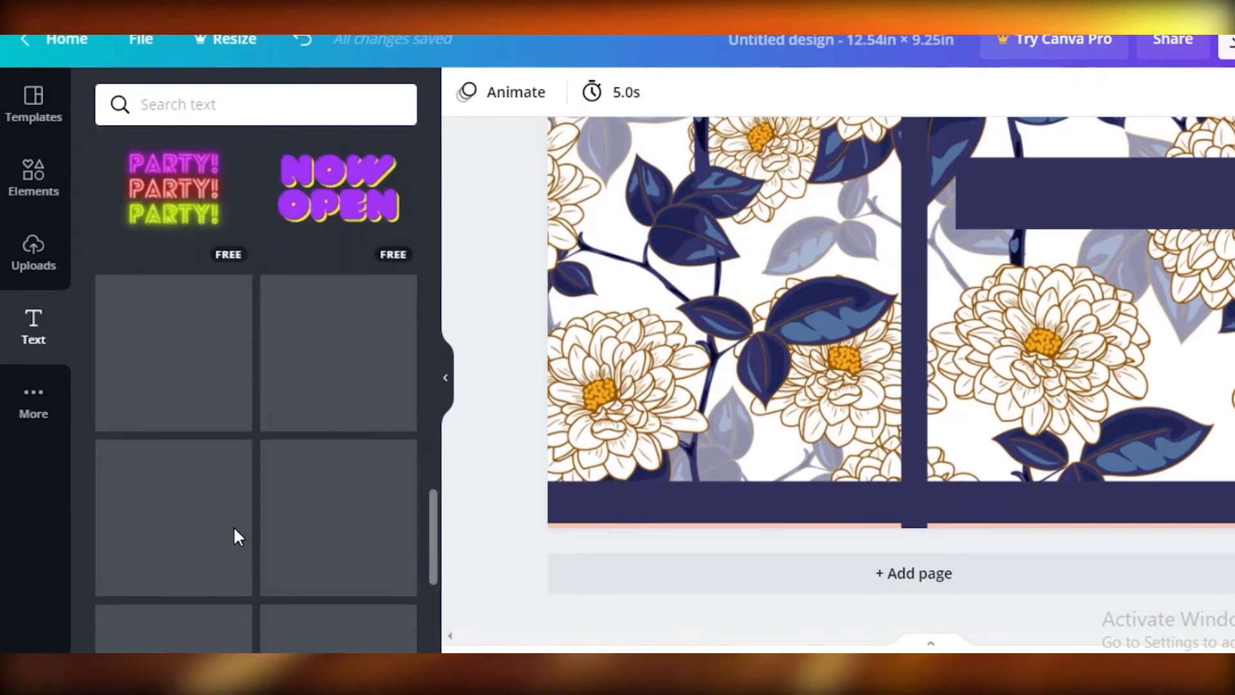
scroll(245, 523, down, 12)
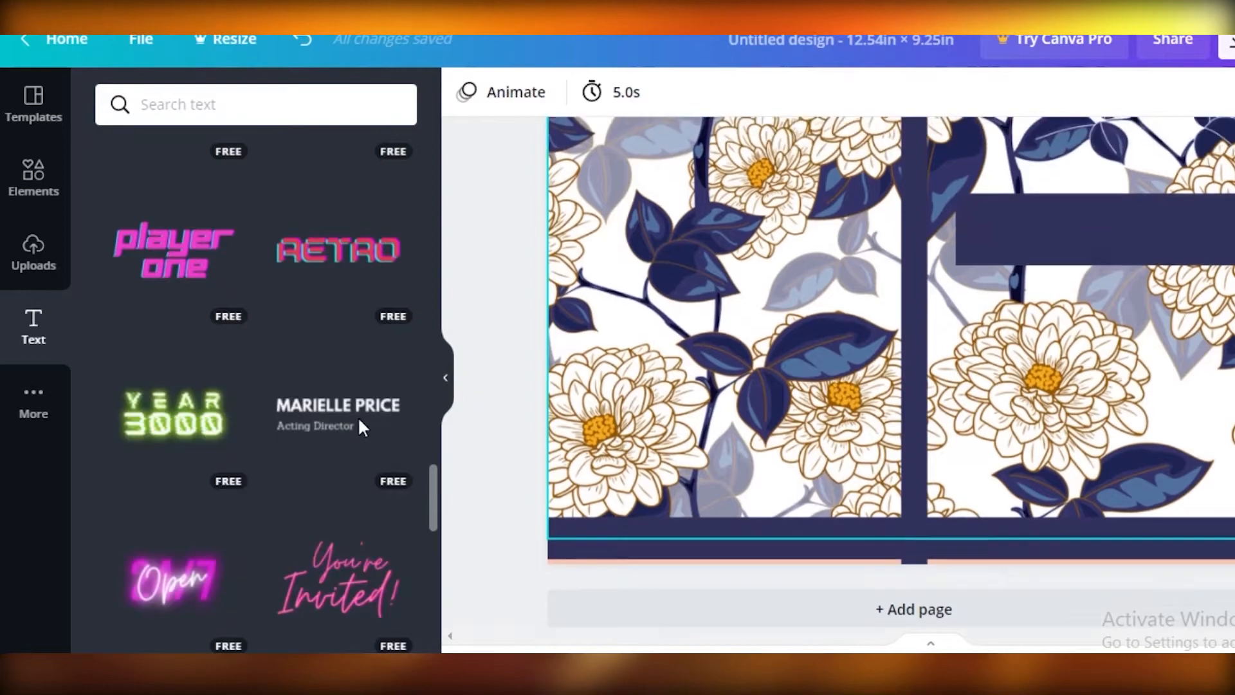
scroll(1139, 520, up, 1)
- Nudge the lower navy band down to cover the exposed guide strip at the page's lower edge
scroll(974, 591, down, 1)
drag(962, 512, 963, 517)
scroll(927, 476, up, 2)
- Look through further font combinations for the cover text, including the free ones near the start of the list
scroll(255, 454, down, 2)
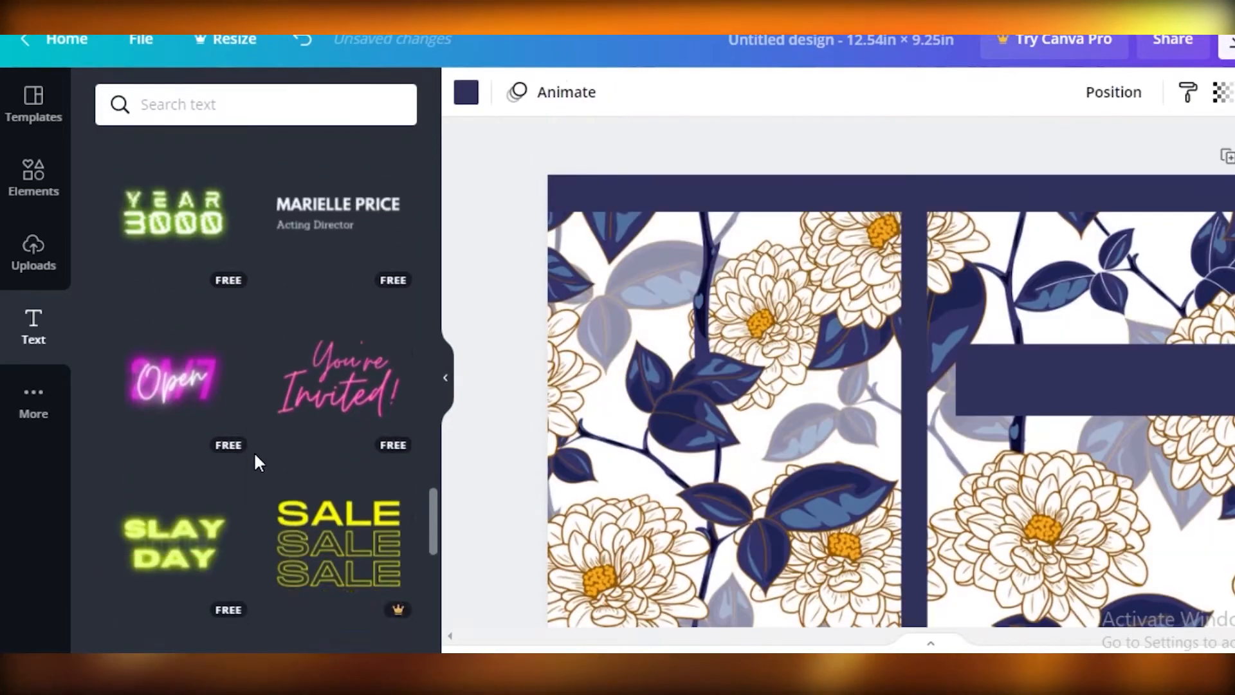
scroll(255, 456, down, 6)
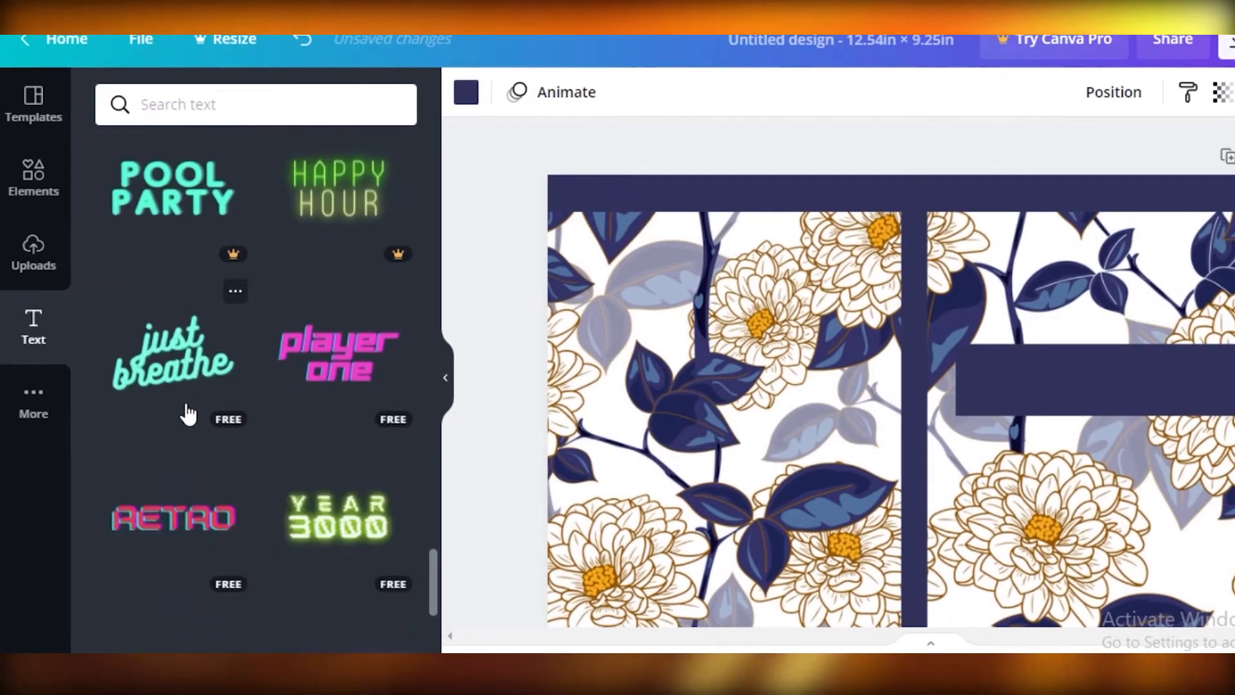
scroll(188, 415, down, 2)
scroll(184, 422, up, 15)
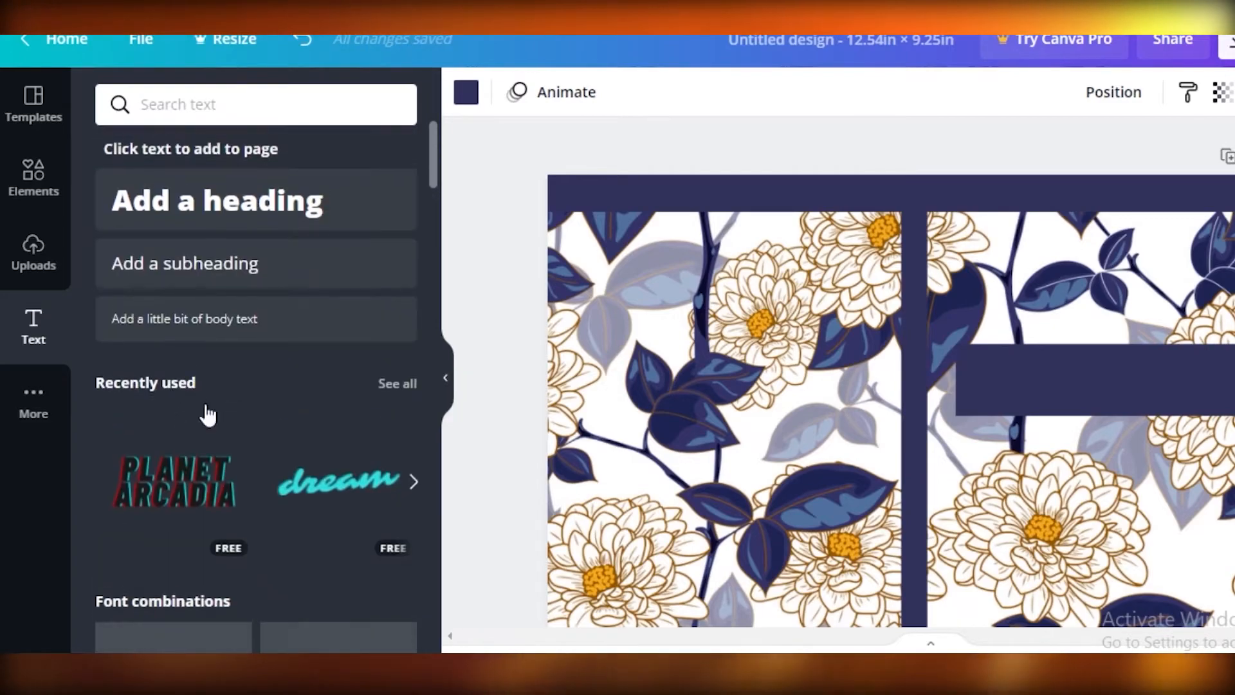
scroll(207, 415, down, 5)
scroll(176, 402, down, 3)
scroll(177, 378, up, 2)
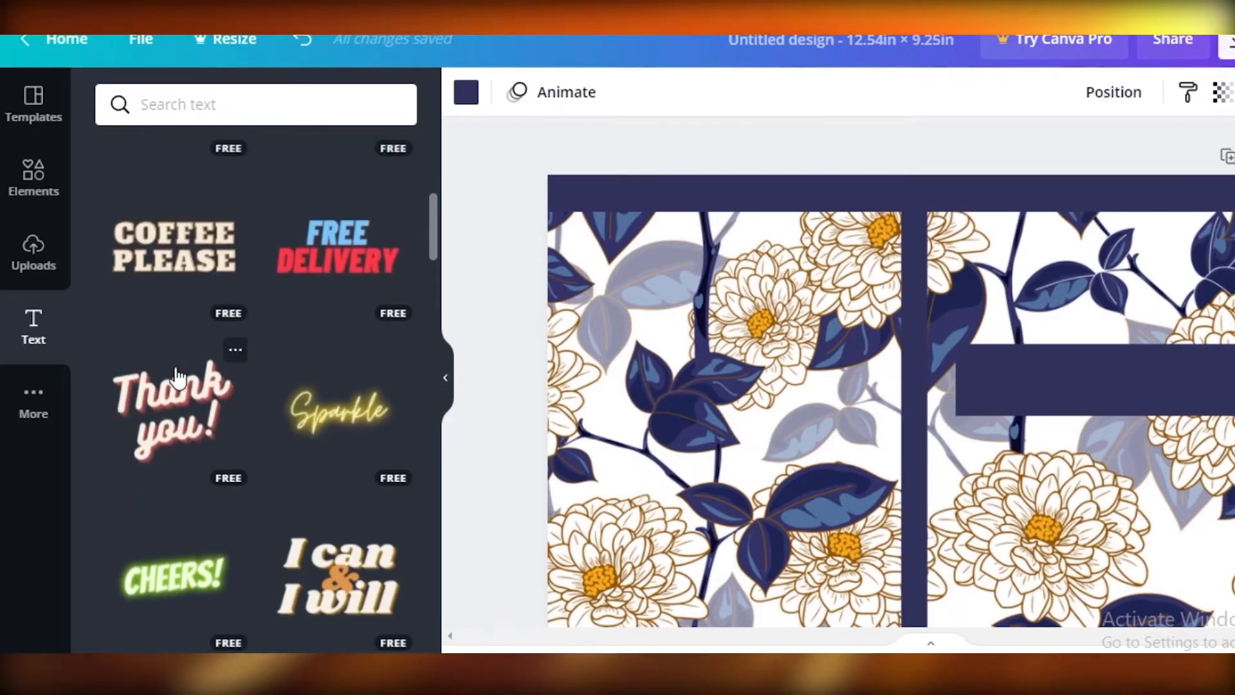
- Shift the lower and upper navy bands outward so both extend partly past the page and look thinner
scroll(642, 407, down, 2)
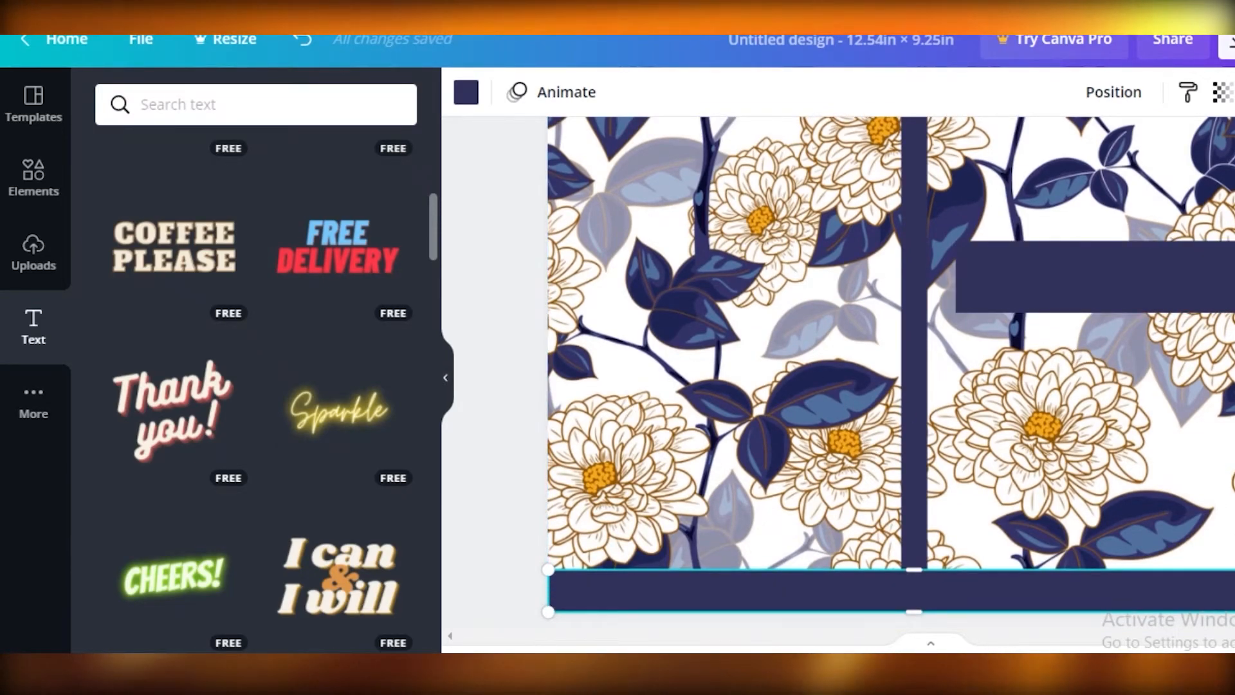
scroll(887, 373, up, 2)
scroll(888, 373, down, 2)
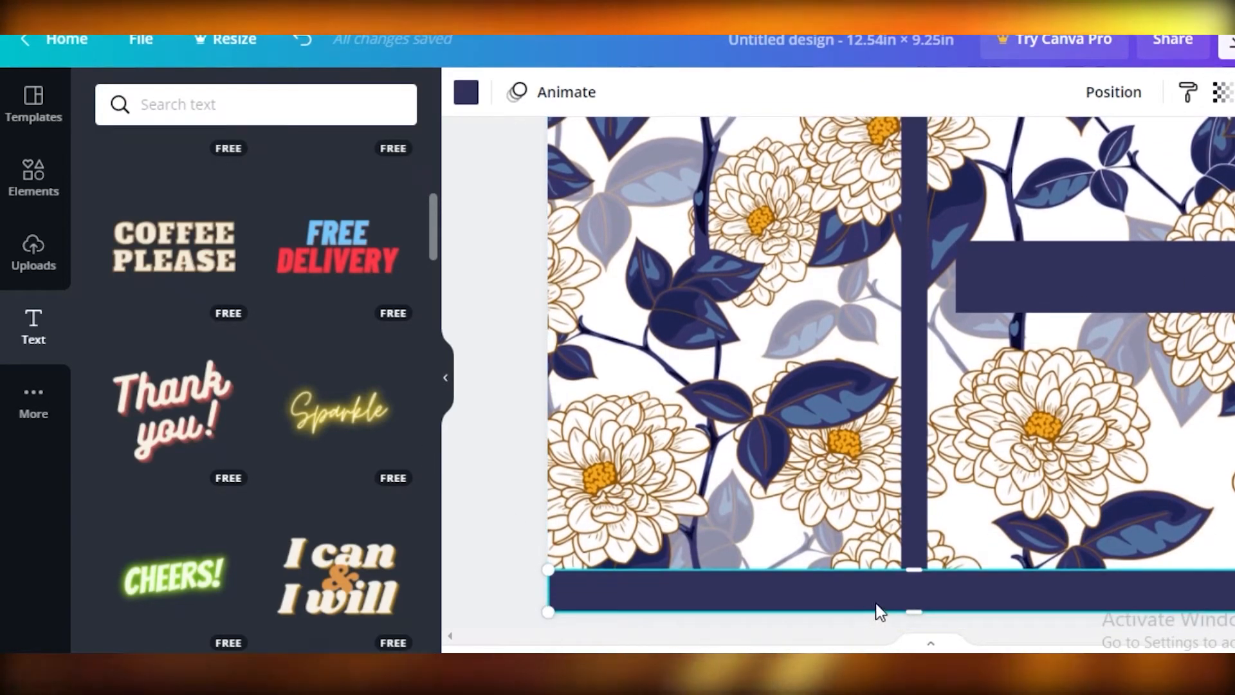
drag(882, 601, 673, 187)
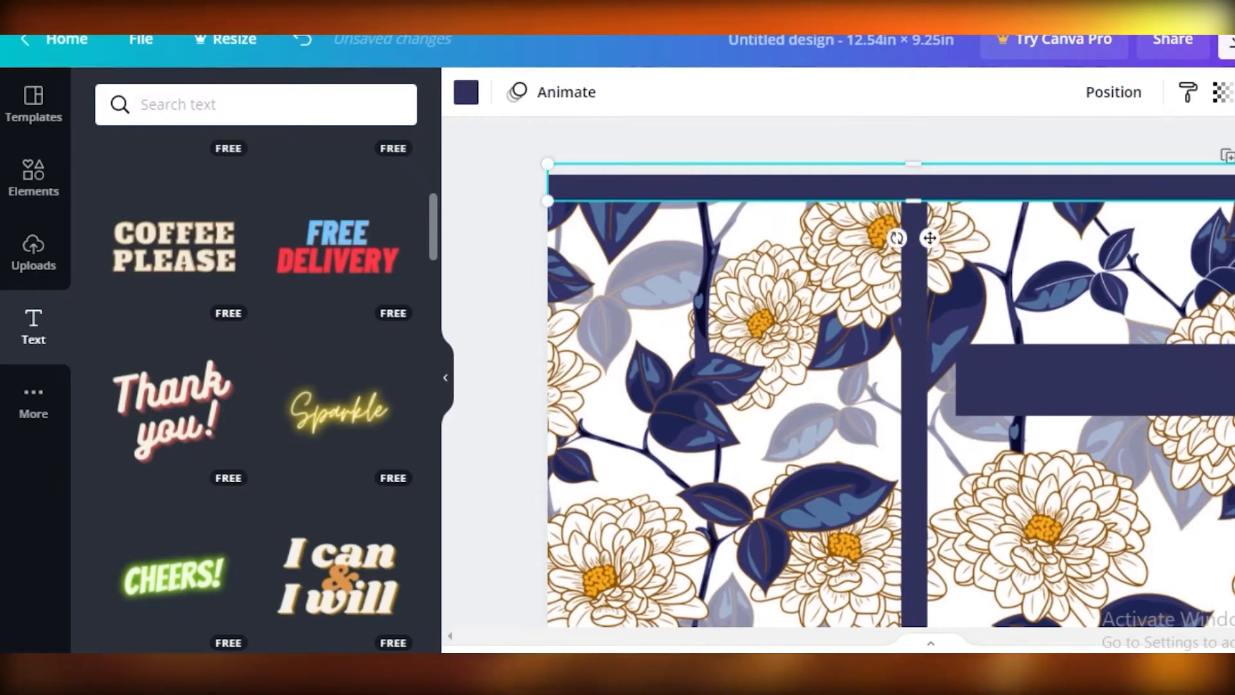
click(673, 141)
- Add the "Thank you!" font combination and shrink it to fit on the upper part of the back cover
scroll(672, 141, down, 2)
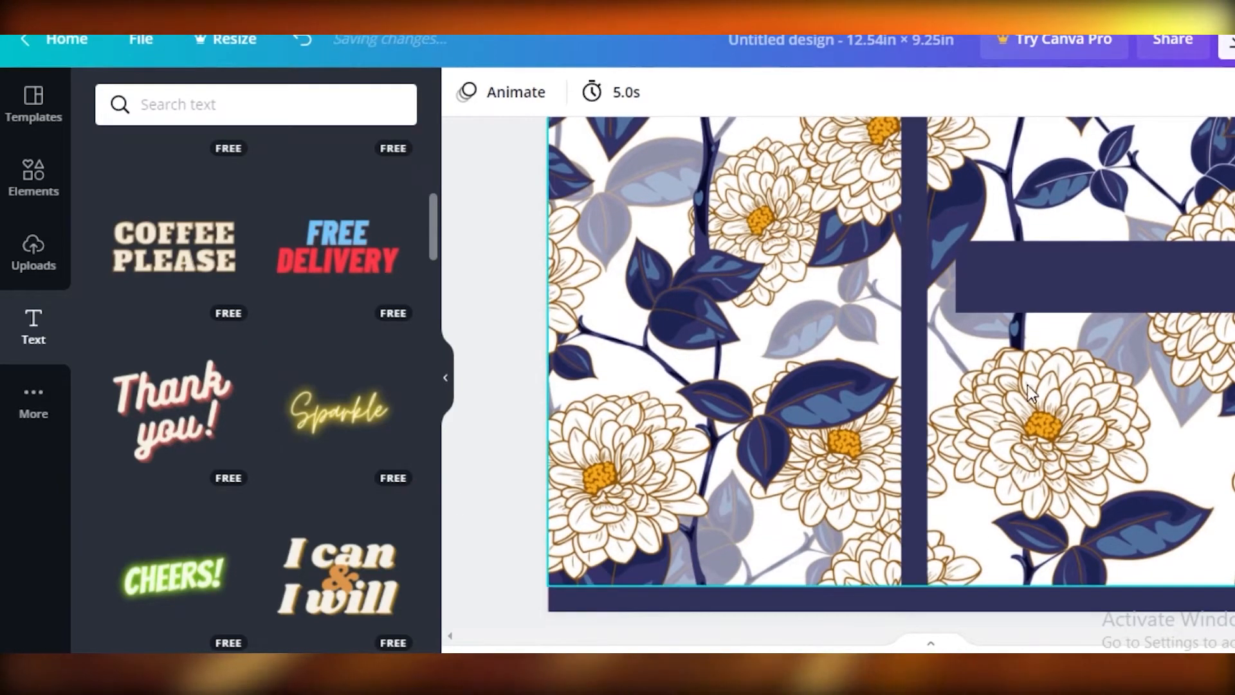
click(199, 413)
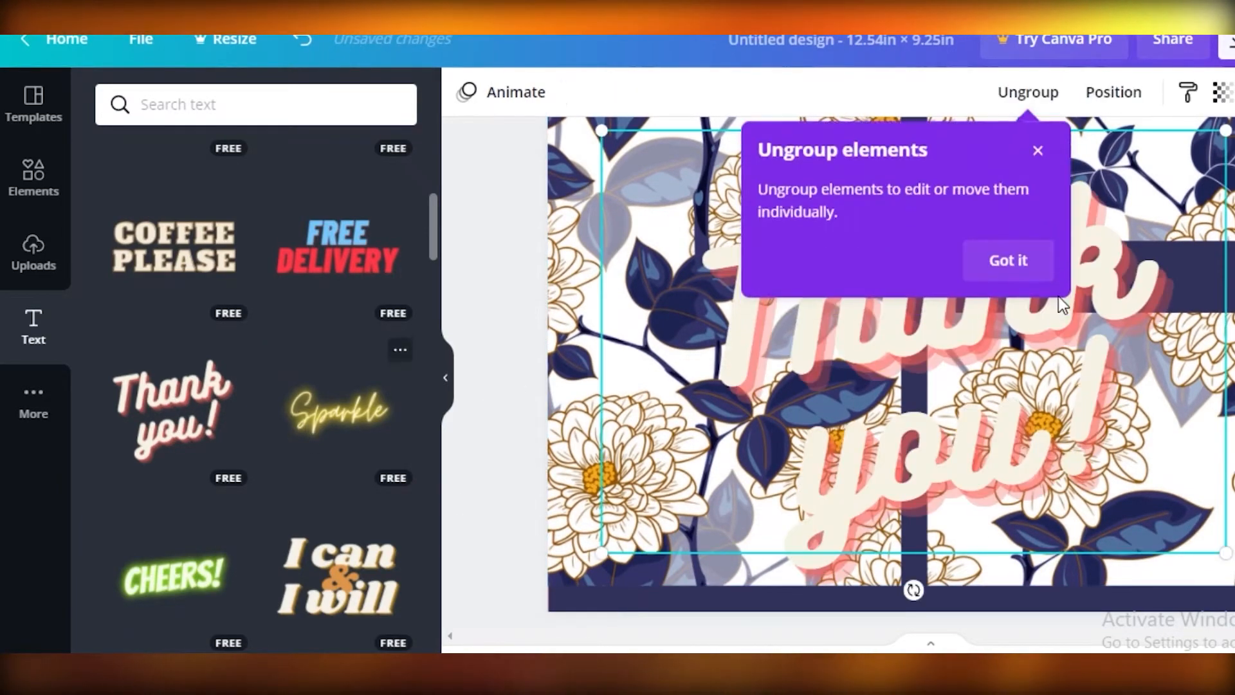
click(859, 457)
drag(1224, 551, 819, 275)
mouse_move(751, 128)
mouse_down()
mouse_move(826, 177)
mouse_move(758, 141)
mouse_move(750, 162)
mouse_move(753, 150)
mouse_up()
- Move the floral photo up to meet the navy band along the cover's upper edge
scroll(1127, 424, up, 1)
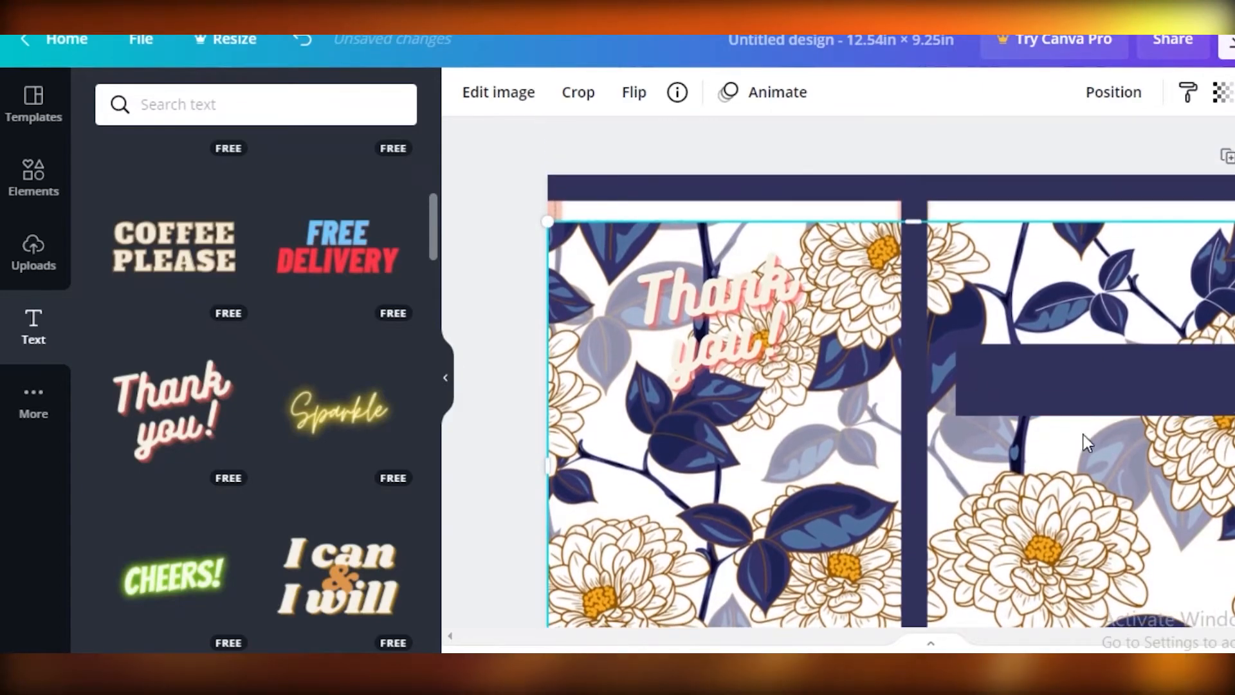
click(686, 372)
mouse_move(815, 503)
mouse_down()
mouse_move(820, 459)
mouse_move(813, 500)
mouse_move(813, 484)
mouse_up()
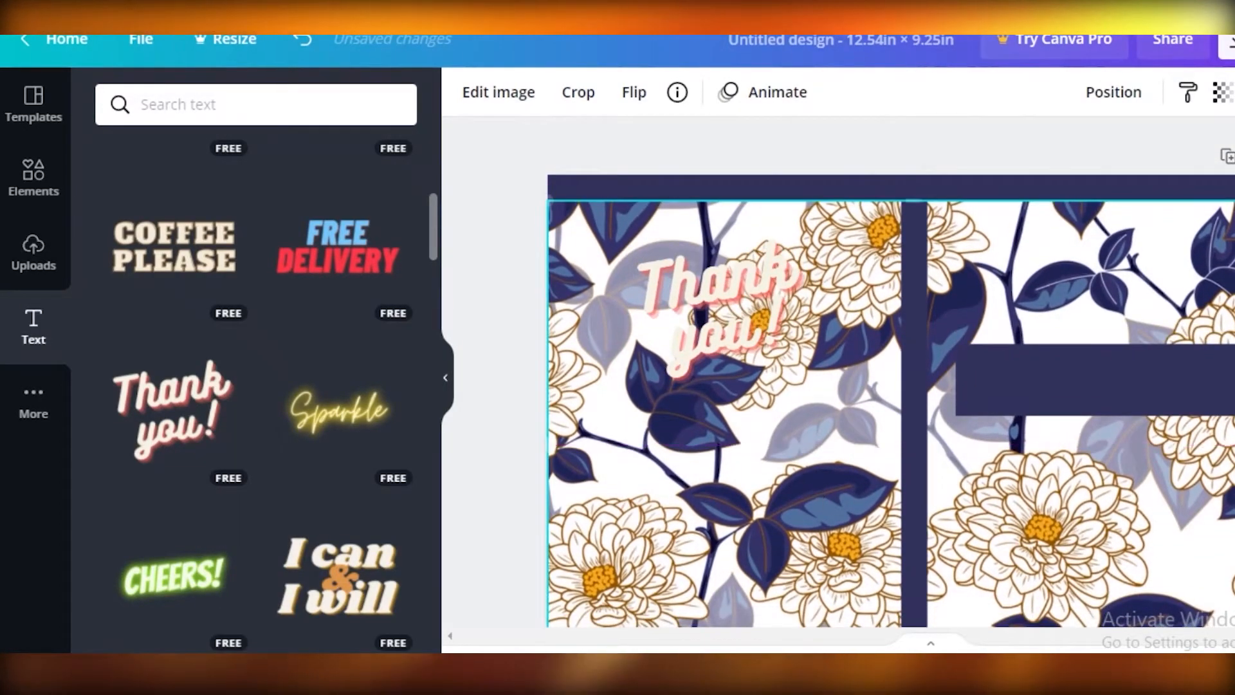
- Move the "Thank you!" text onto the navy title bar of the front cover and replace its first line with "NOTE BOOK"
scroll(813, 485, down, 3)
scroll(813, 484, up, 2)
click(462, 570)
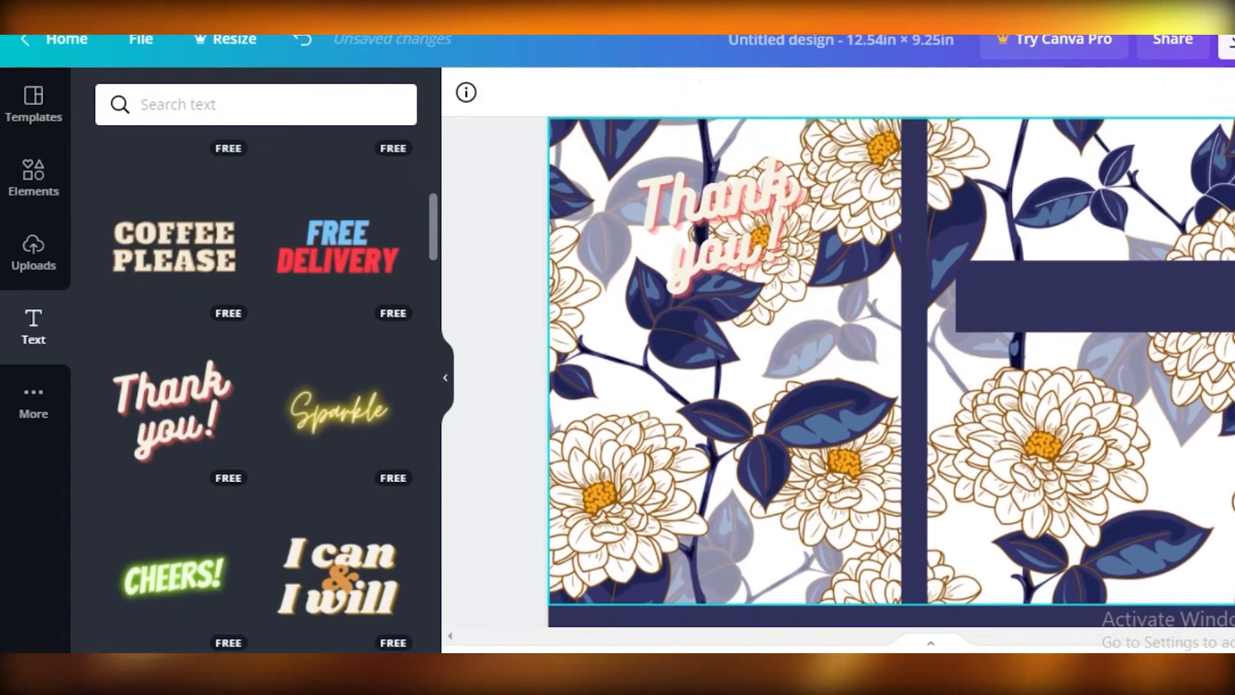
drag(752, 190, 1099, 303)
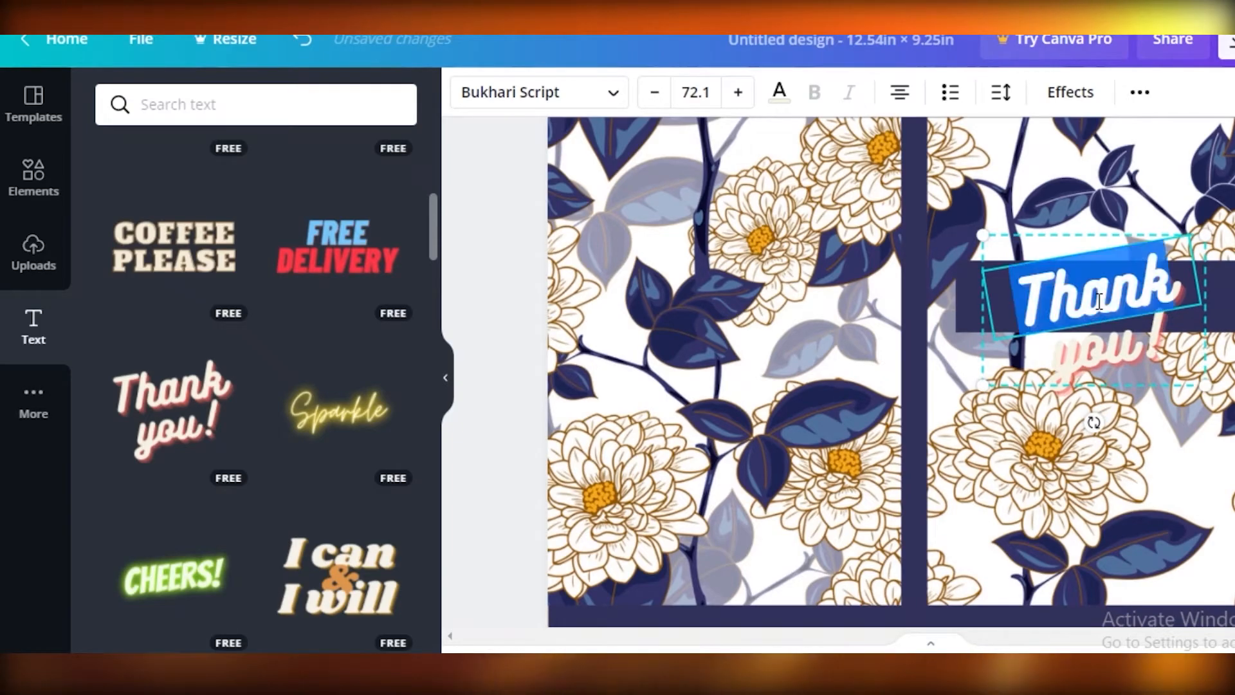
text(not)
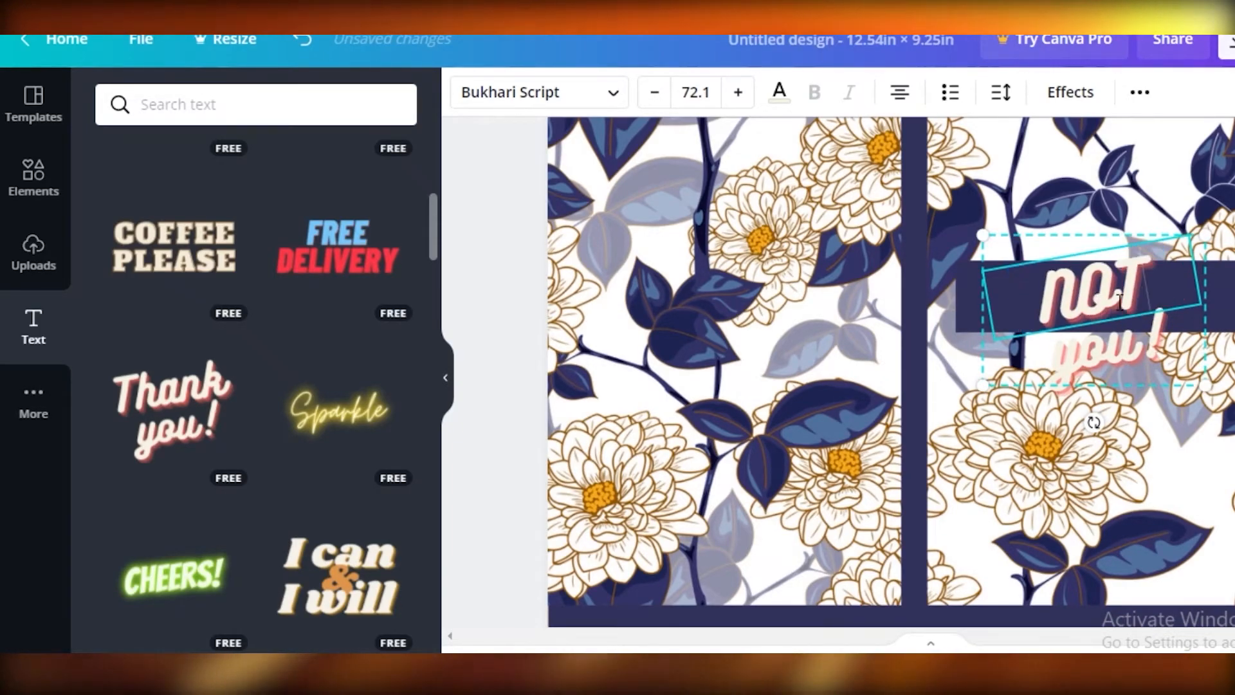
double_click(1118, 351)
text(BOOK)
click(495, 360)
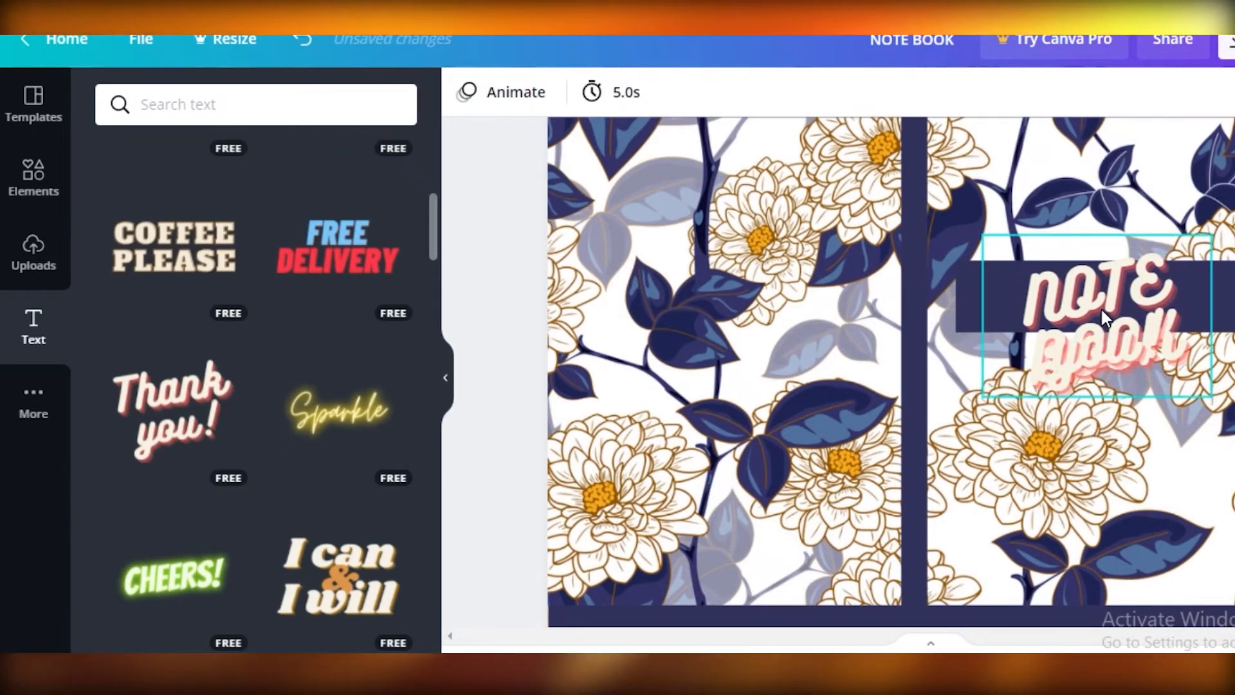
- Remove the leftover "you!" line, rotate the title nearly level and shrink it to font size 48.2
click(1120, 367)
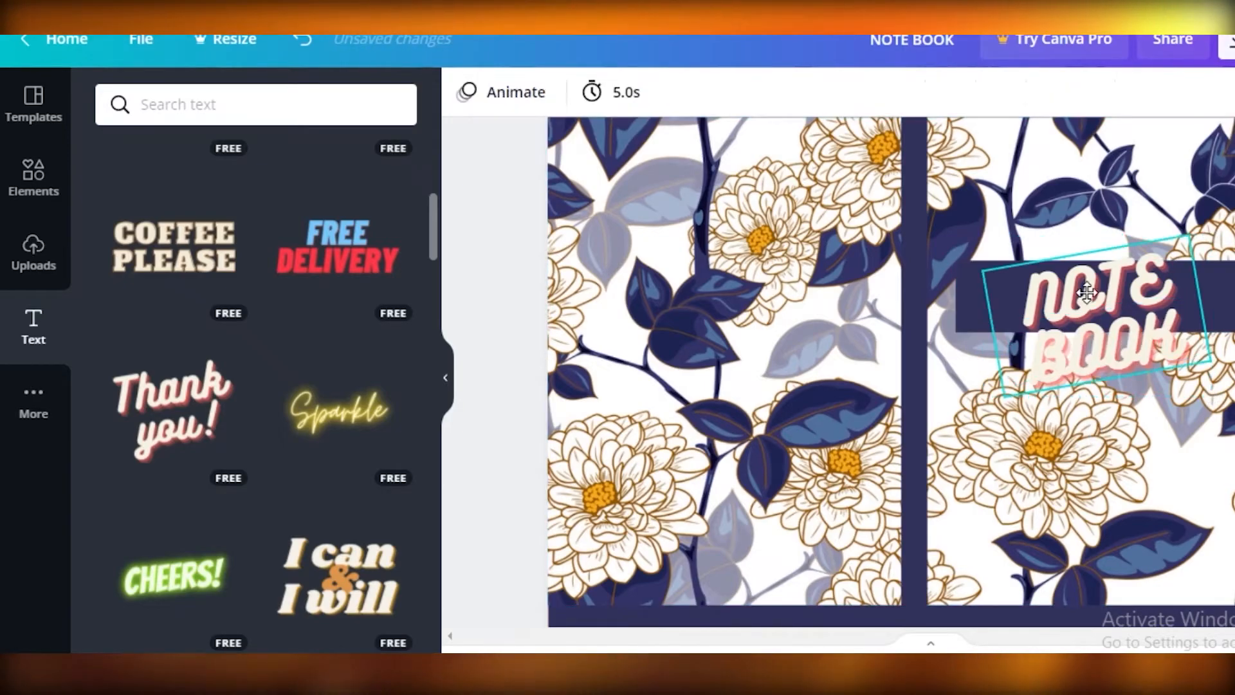
drag(1100, 287, 1095, 292)
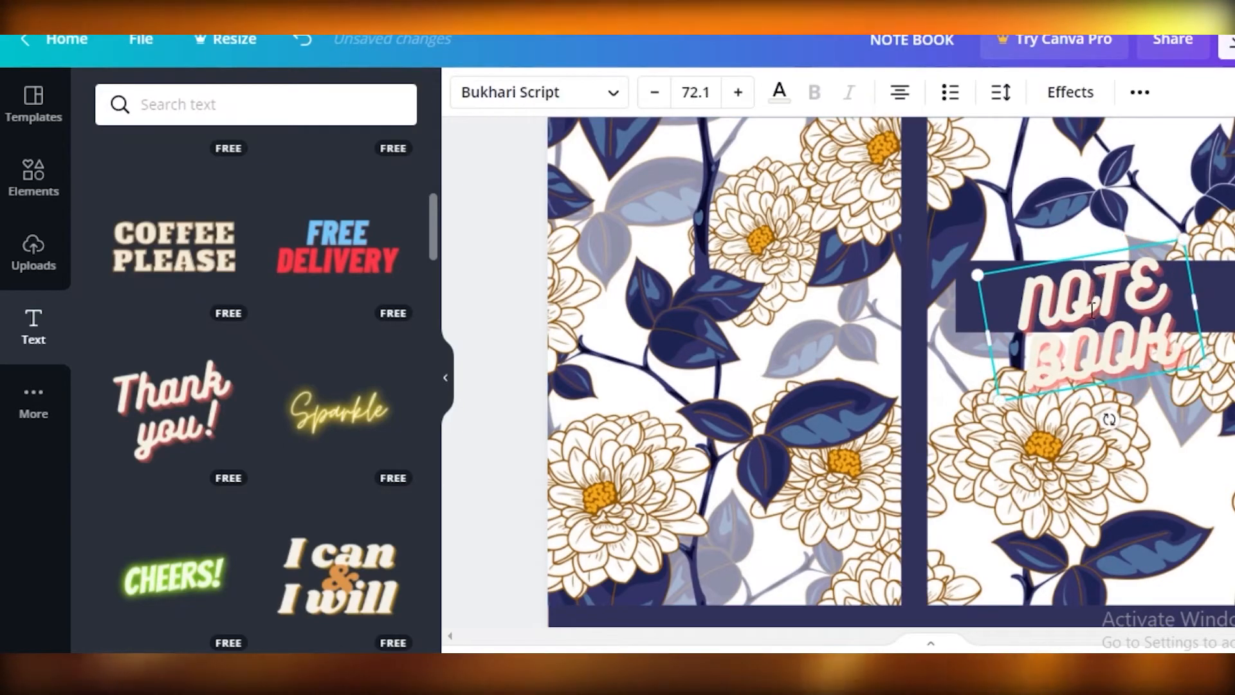
mouse_move(976, 274)
mouse_down()
mouse_move(961, 261)
mouse_move(982, 276)
mouse_up()
drag(1107, 419, 1100, 393)
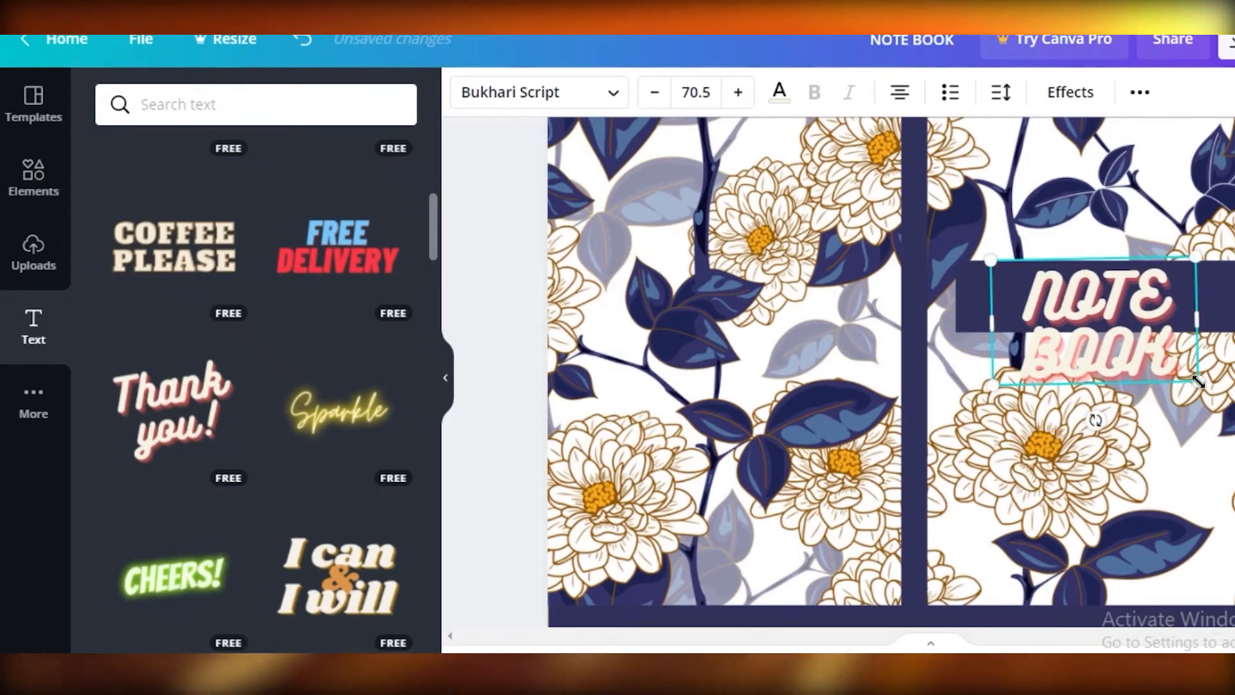
drag(1197, 380, 1140, 350)
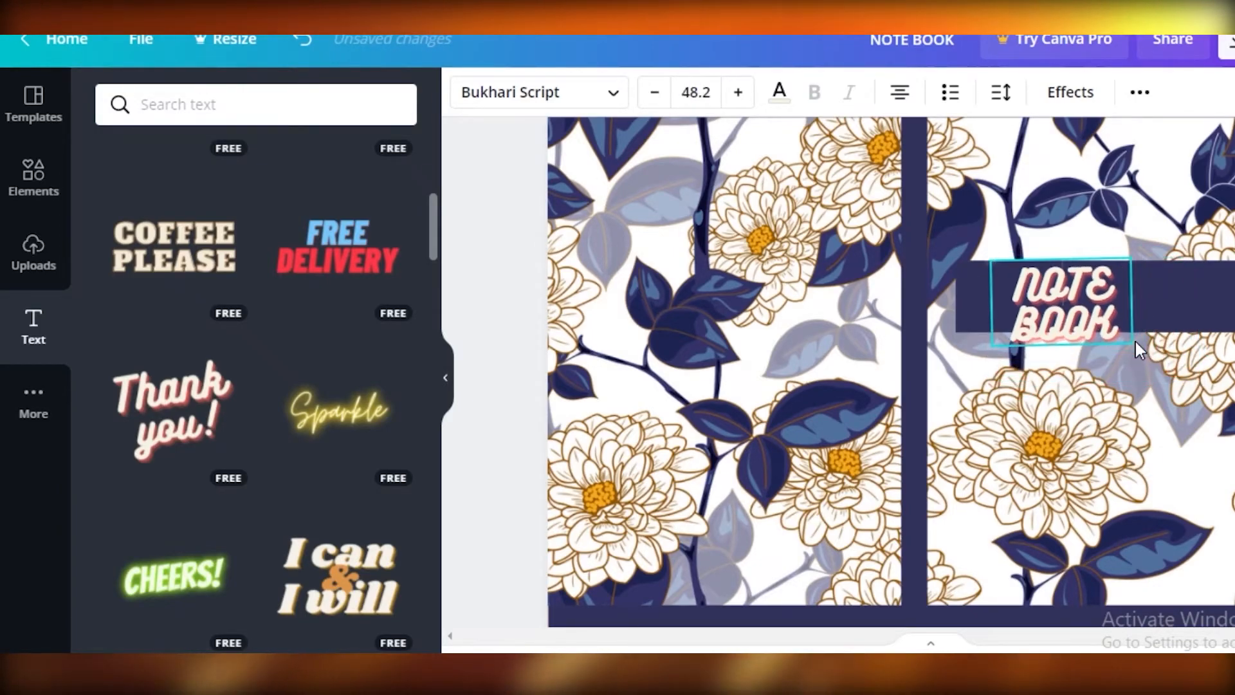
- Join the title into the single word "NOTEBOOK" on one line, then center and level it on the navy title bar
click(1010, 328)
key(BackSpace)
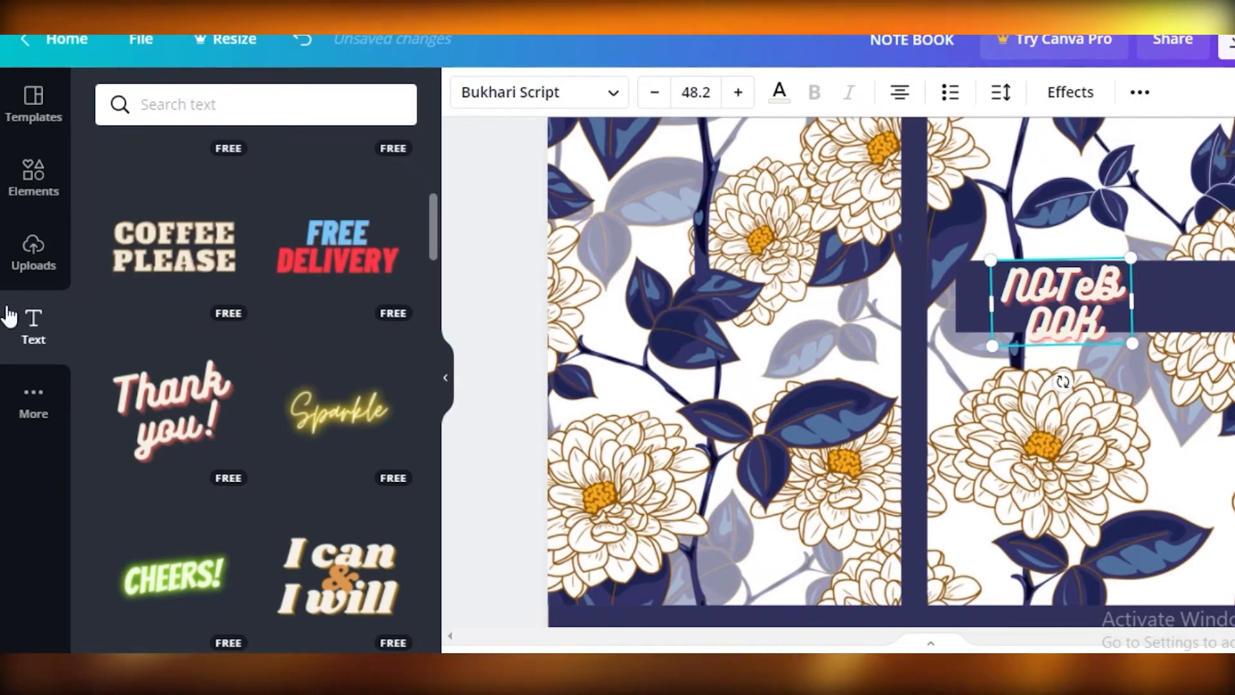
key(BackSpace)
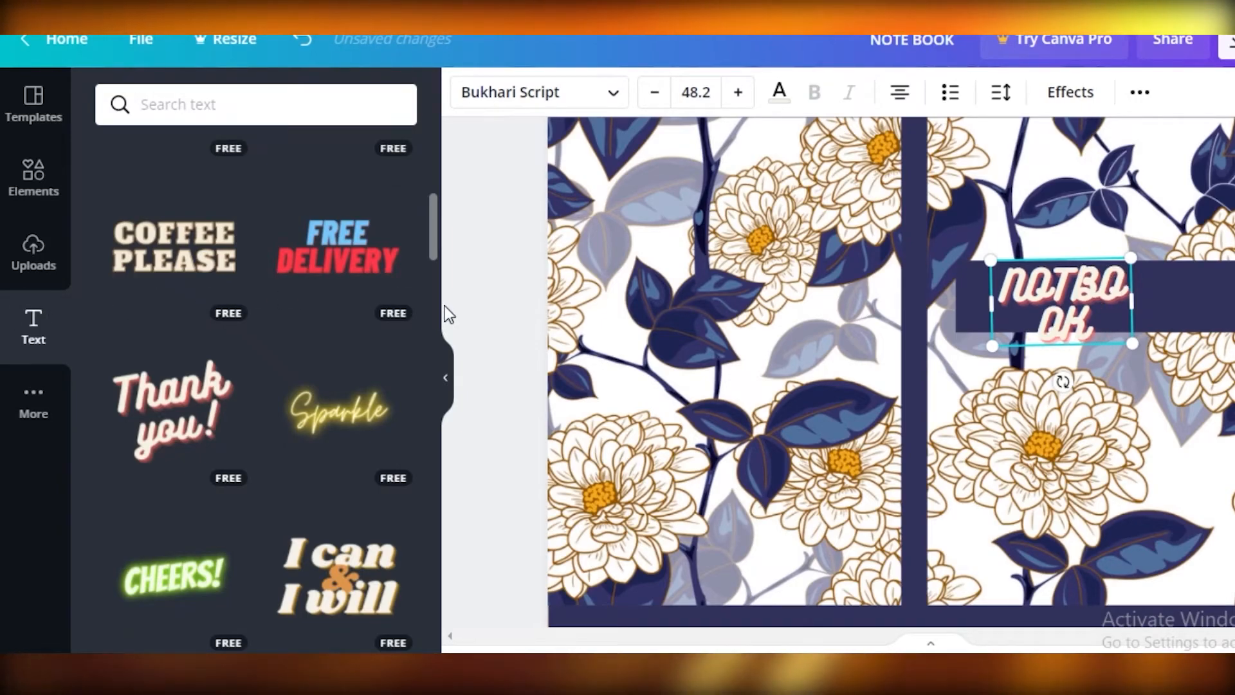
text(E)
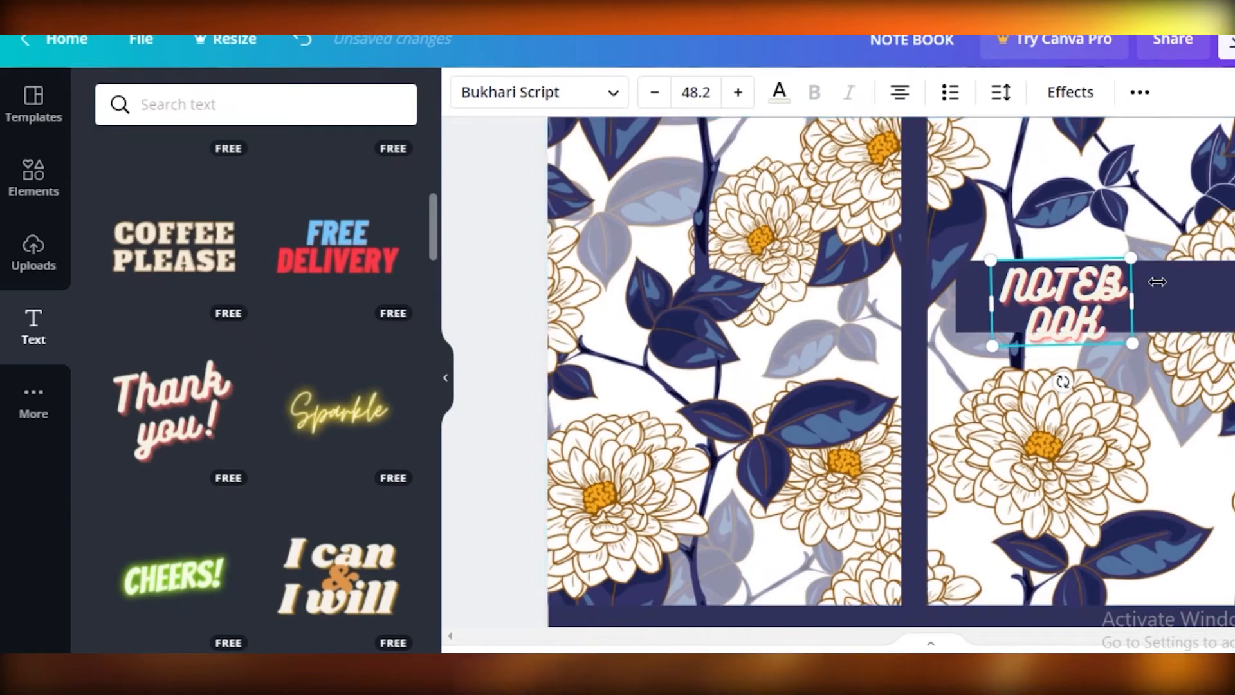
drag(1133, 303, 1215, 301)
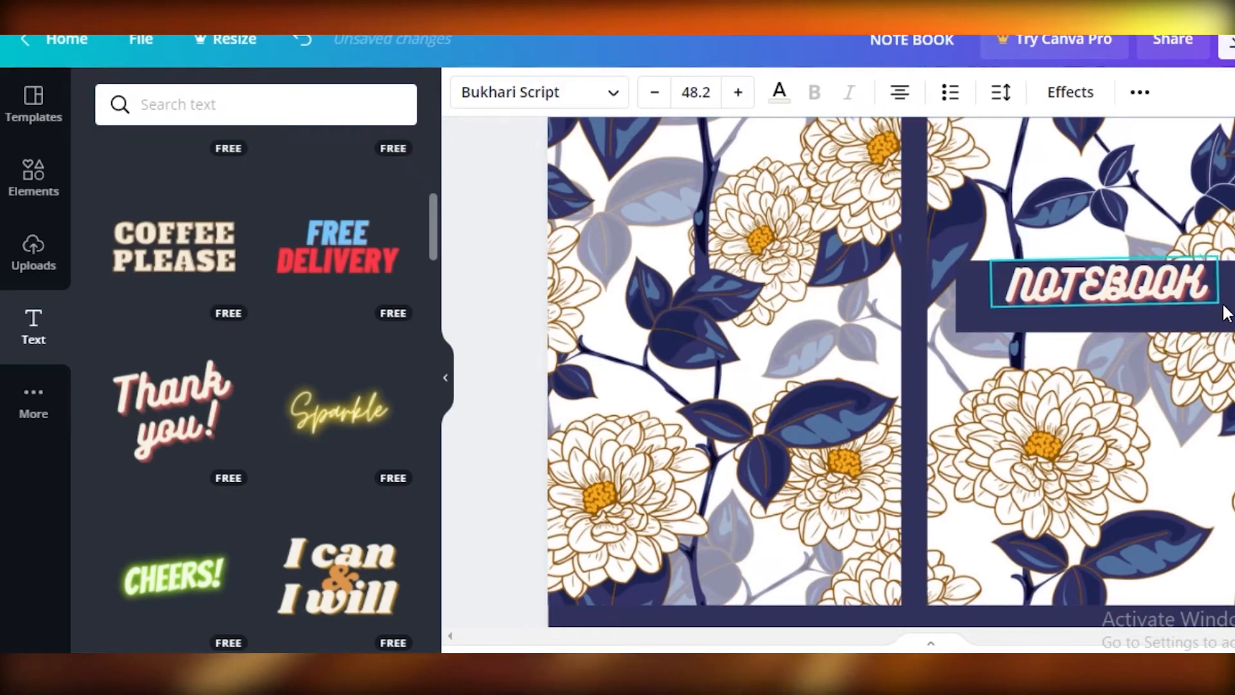
drag(1140, 263, 1140, 272)
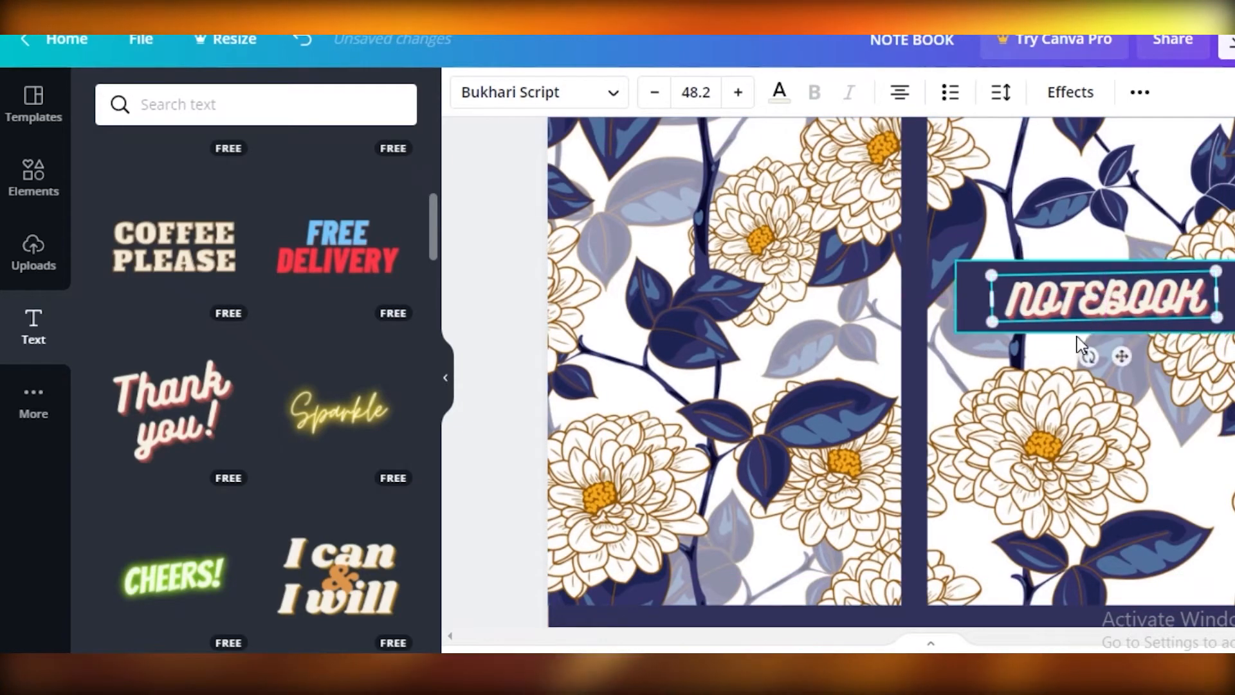
drag(1089, 356, 1092, 361)
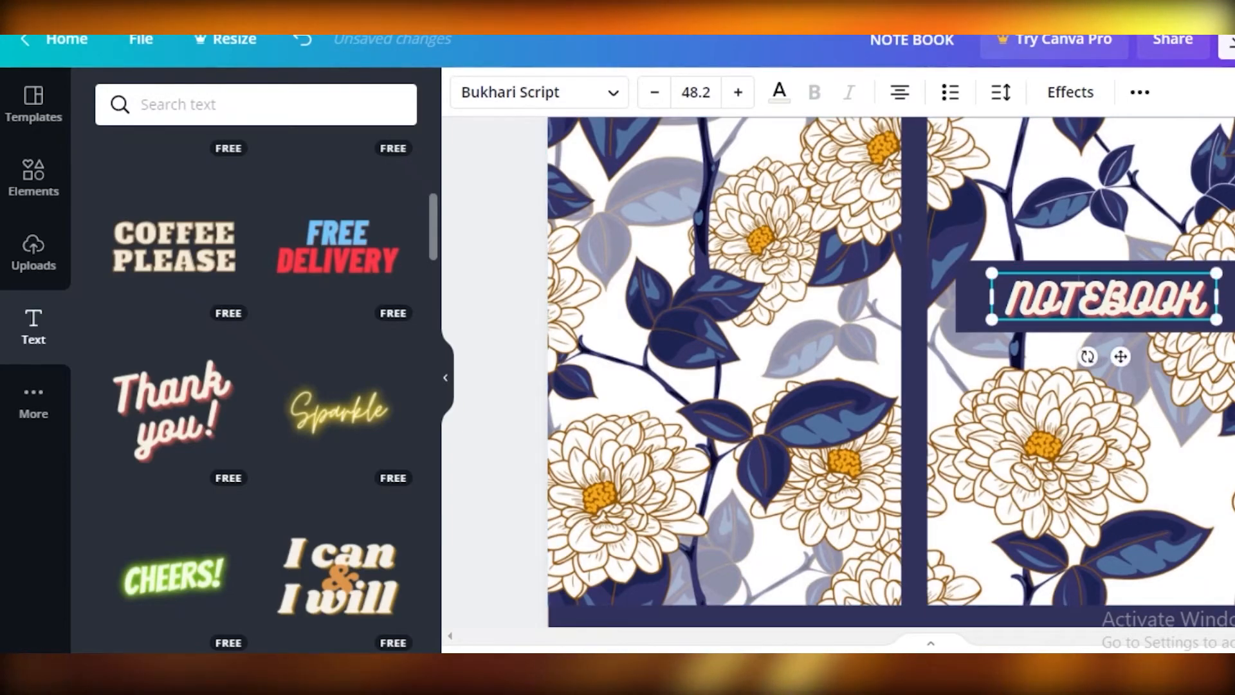
click(501, 411)
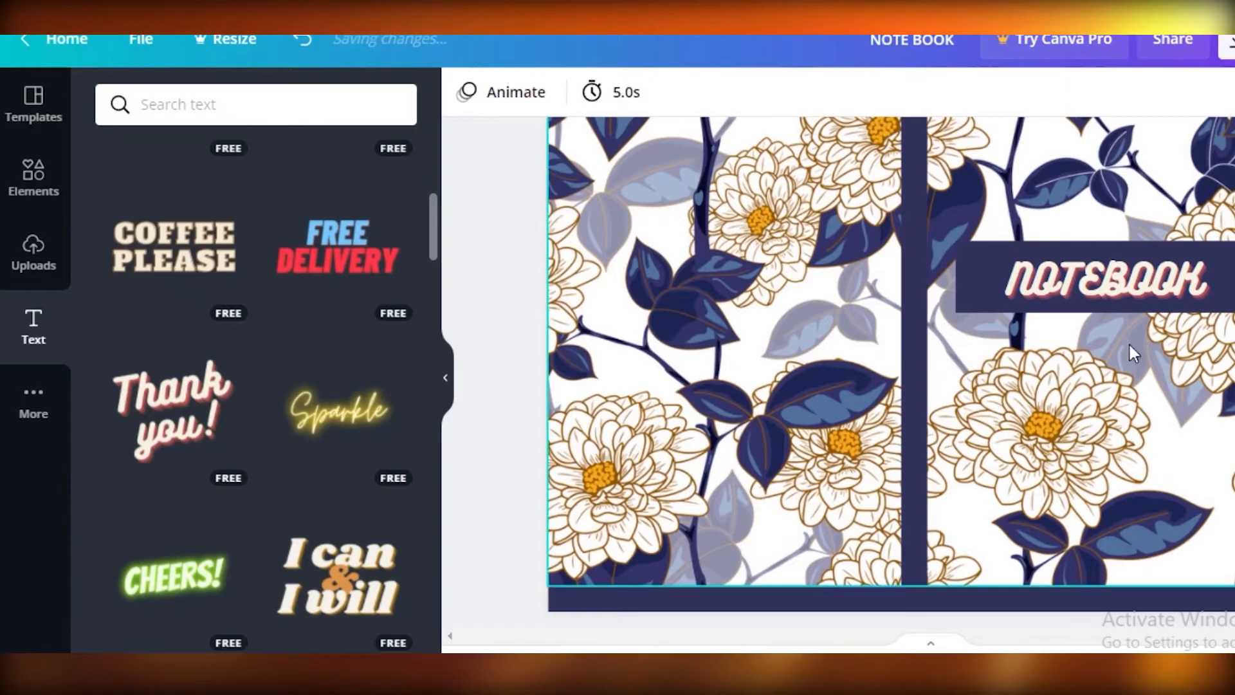
- Look over the finished cover and examine the file types offered for downloading the design
scroll(1132, 116, up, 2)
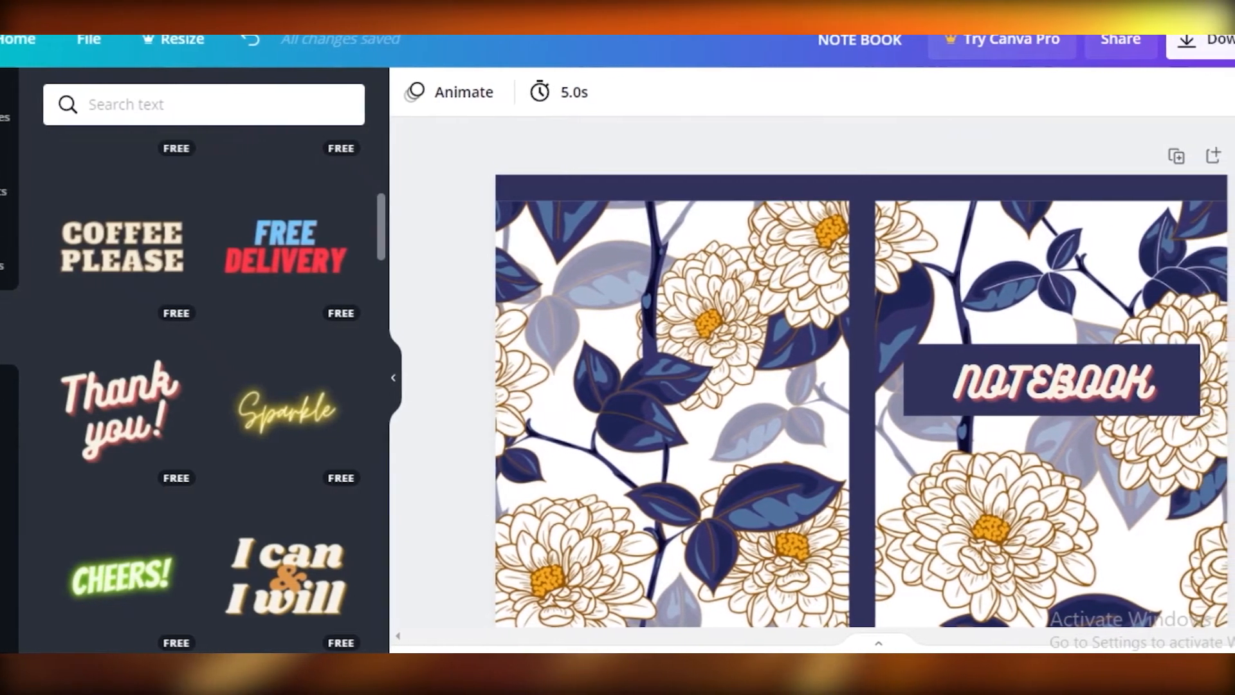
scroll(1204, 303, down, 1)
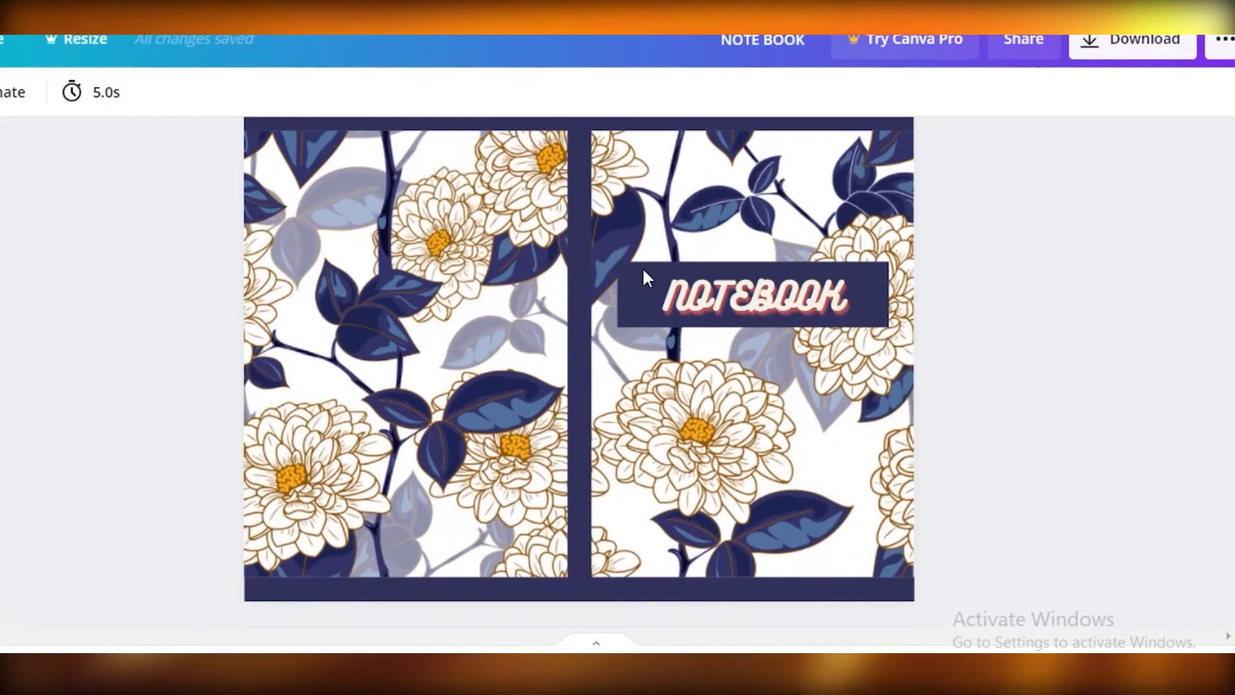
click(1093, 44)
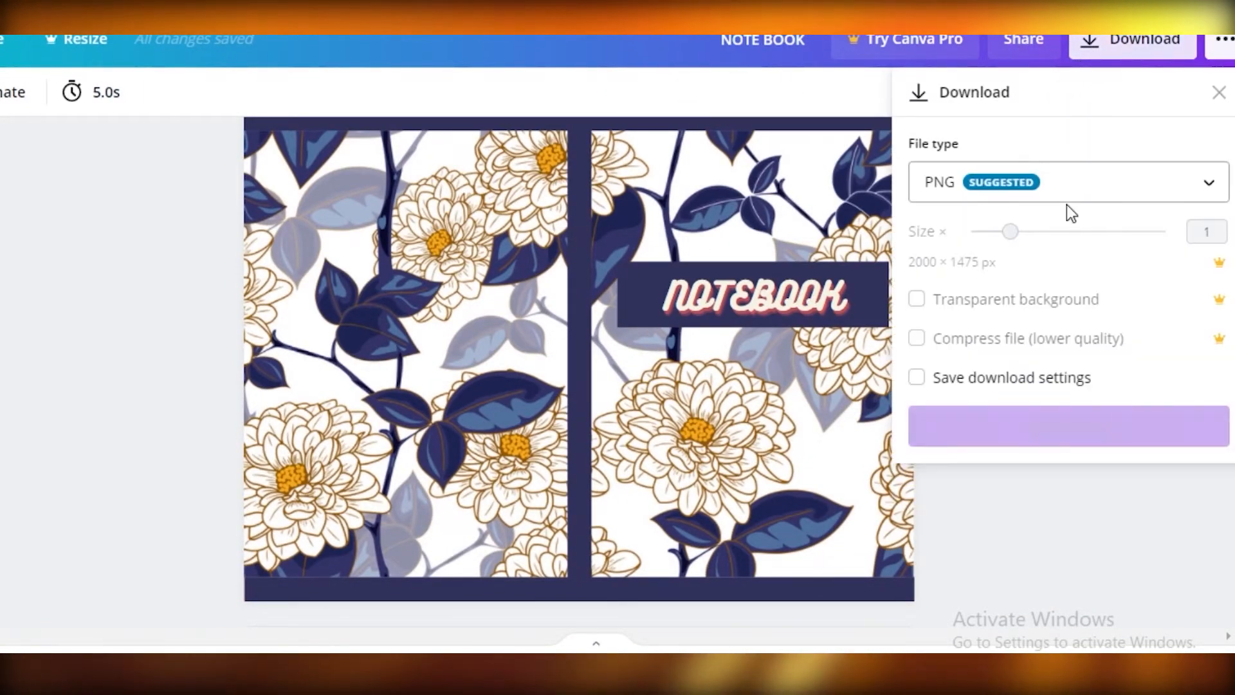
click(1061, 193)
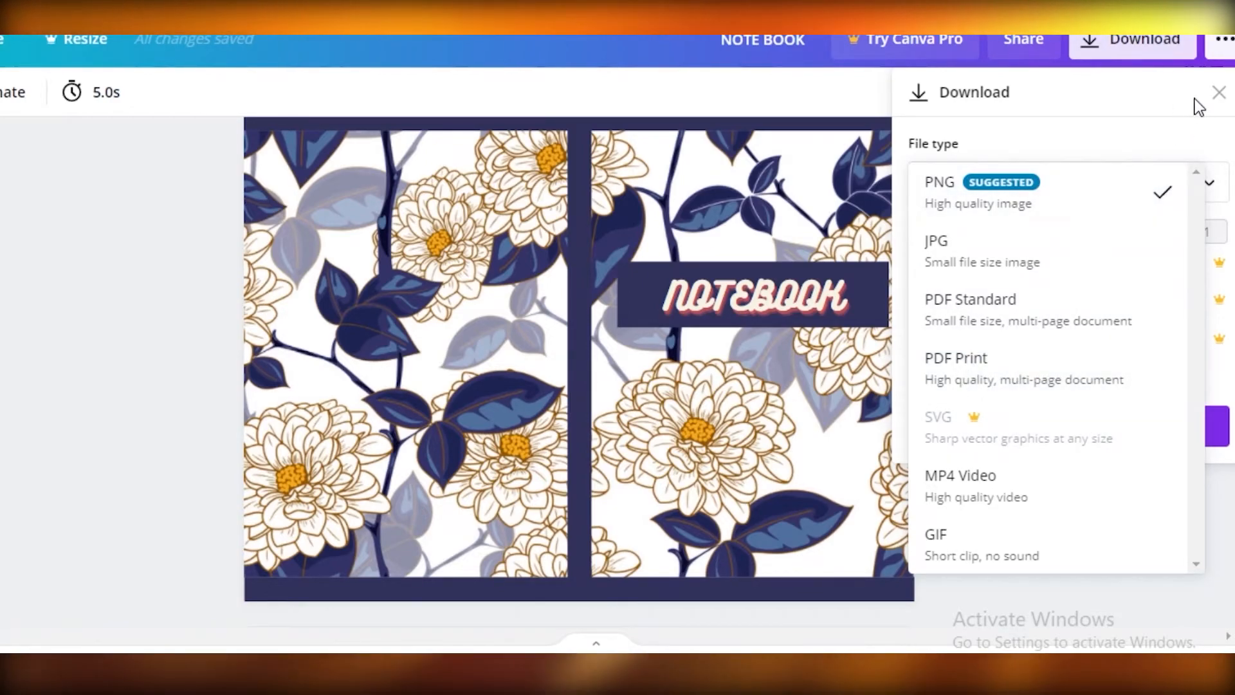
click(1216, 100)
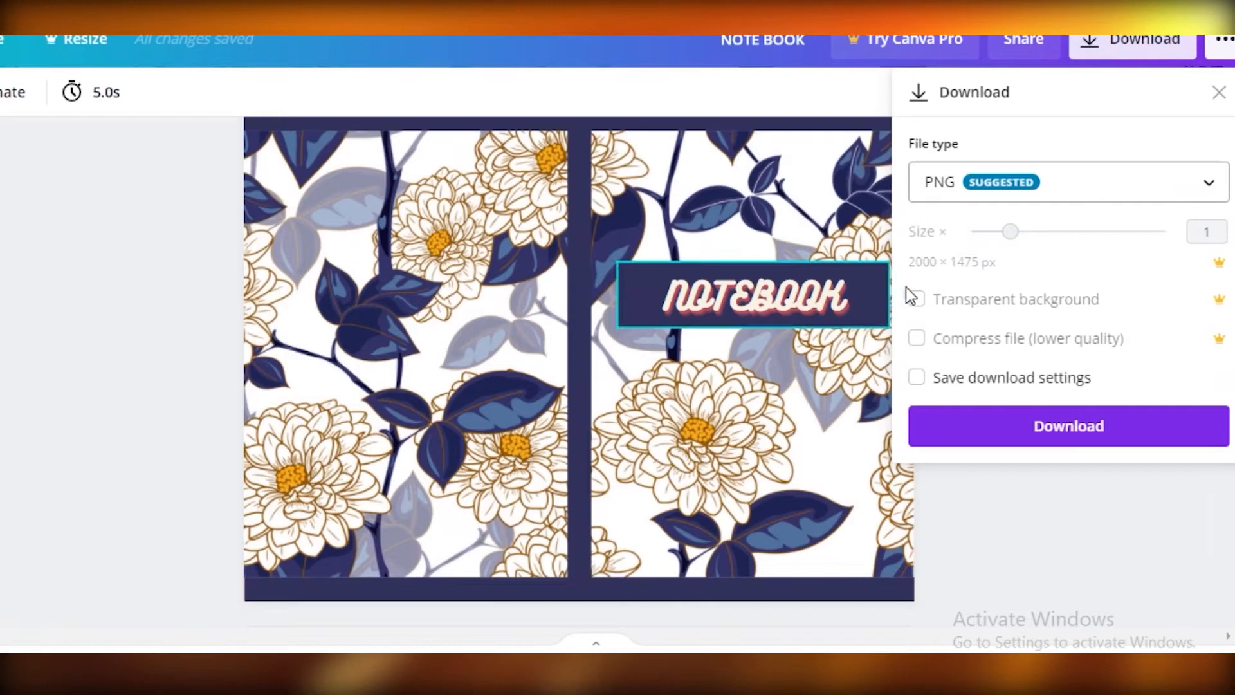
click(1218, 103)
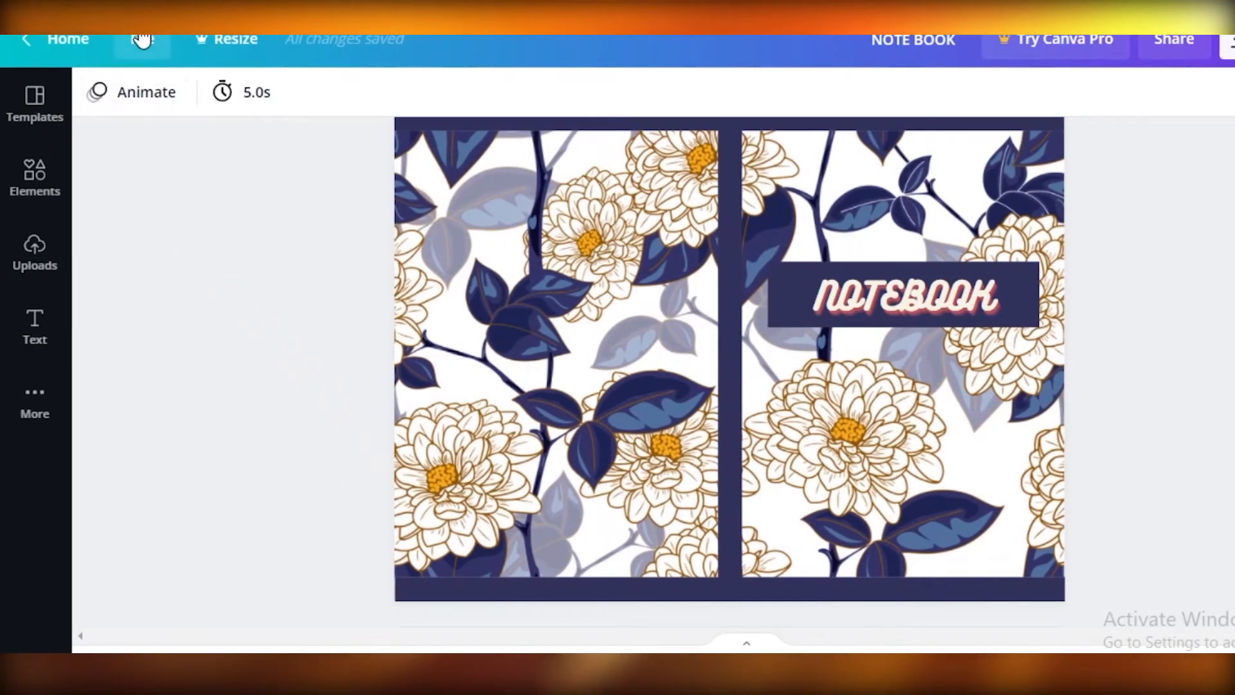
- Create a new custom-size design 6.125 in wide and 9.25 in high
click(143, 39)
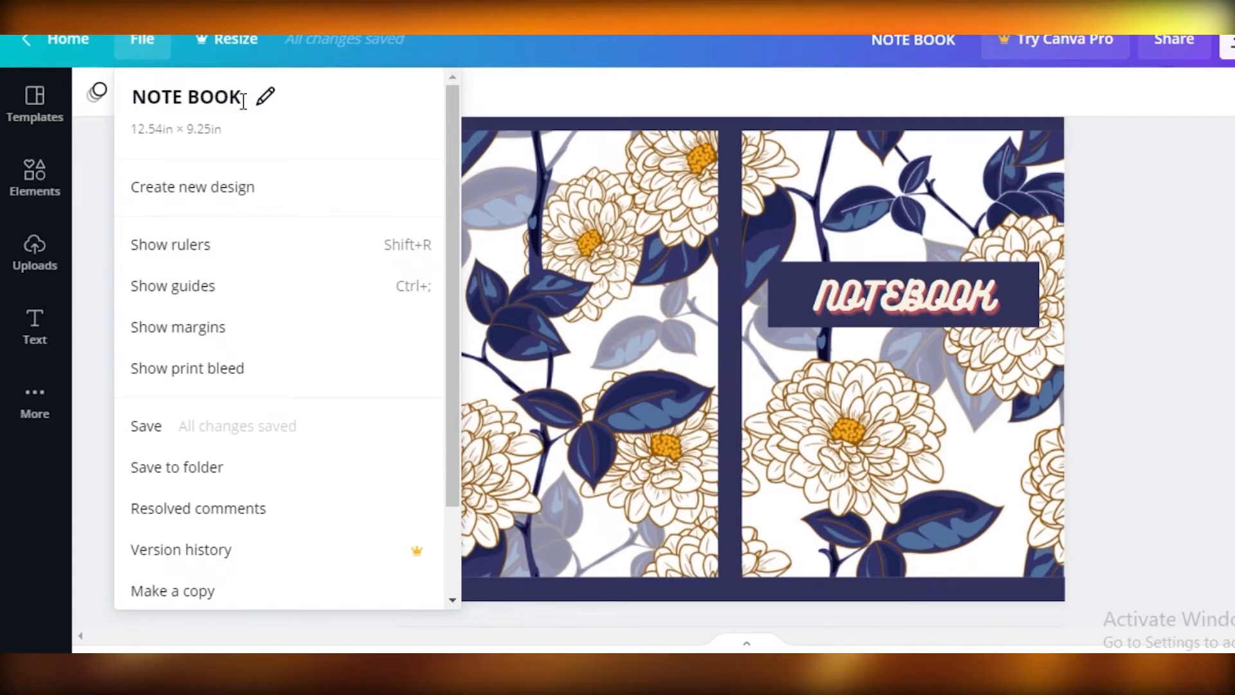
click(185, 193)
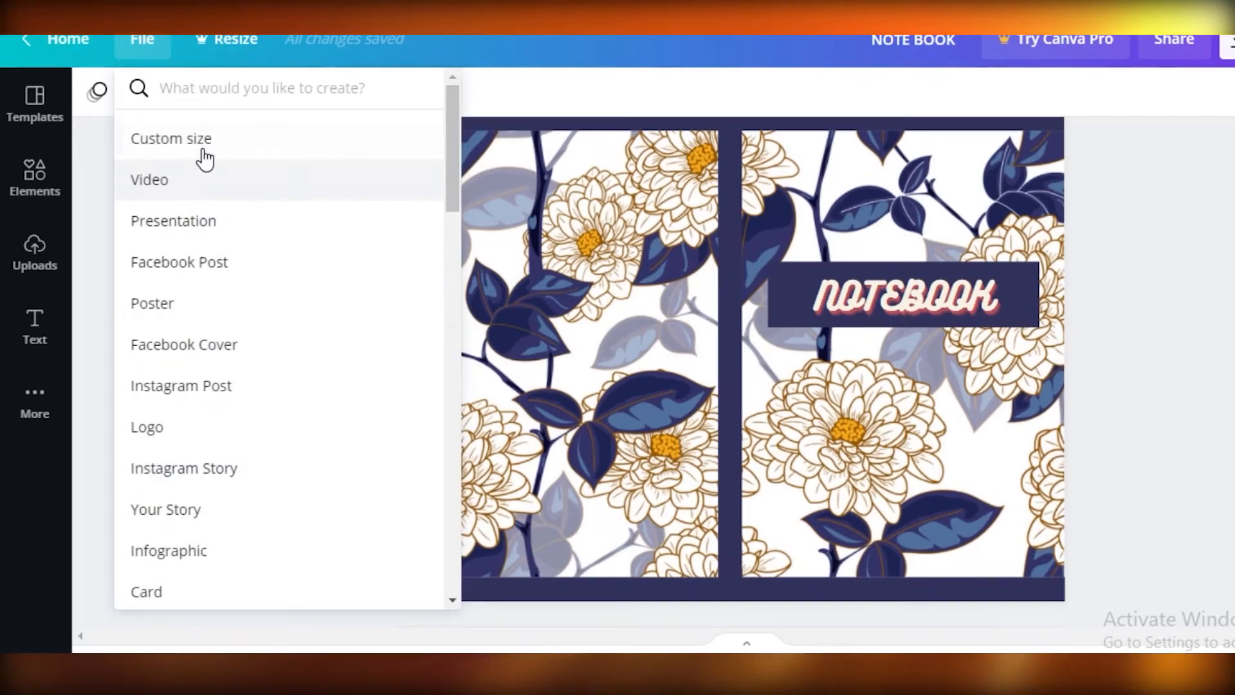
click(204, 148)
click(598, 161)
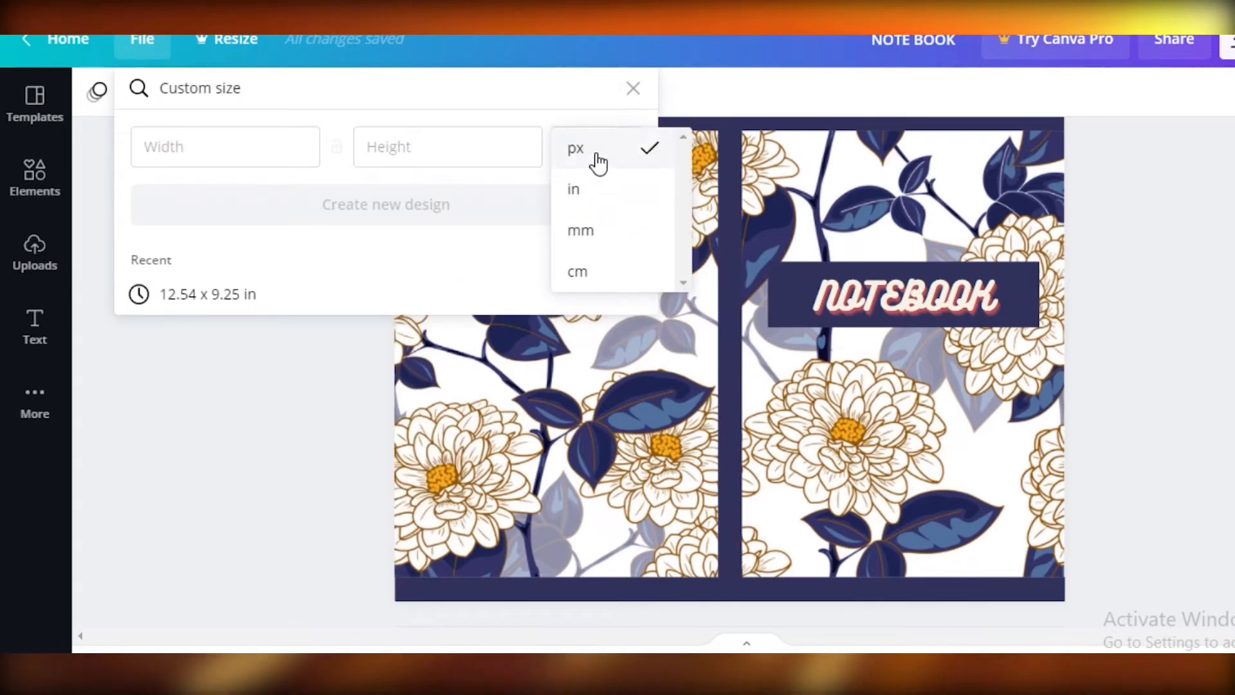
click(601, 190)
click(248, 146)
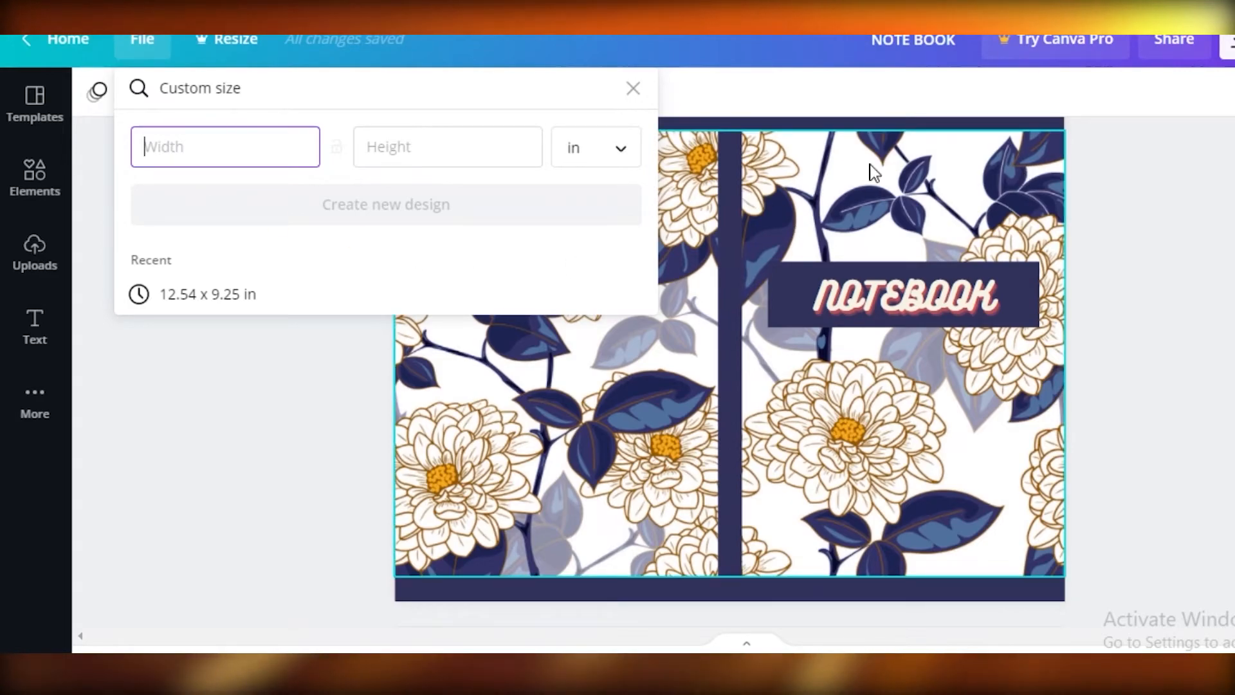
text(6.)
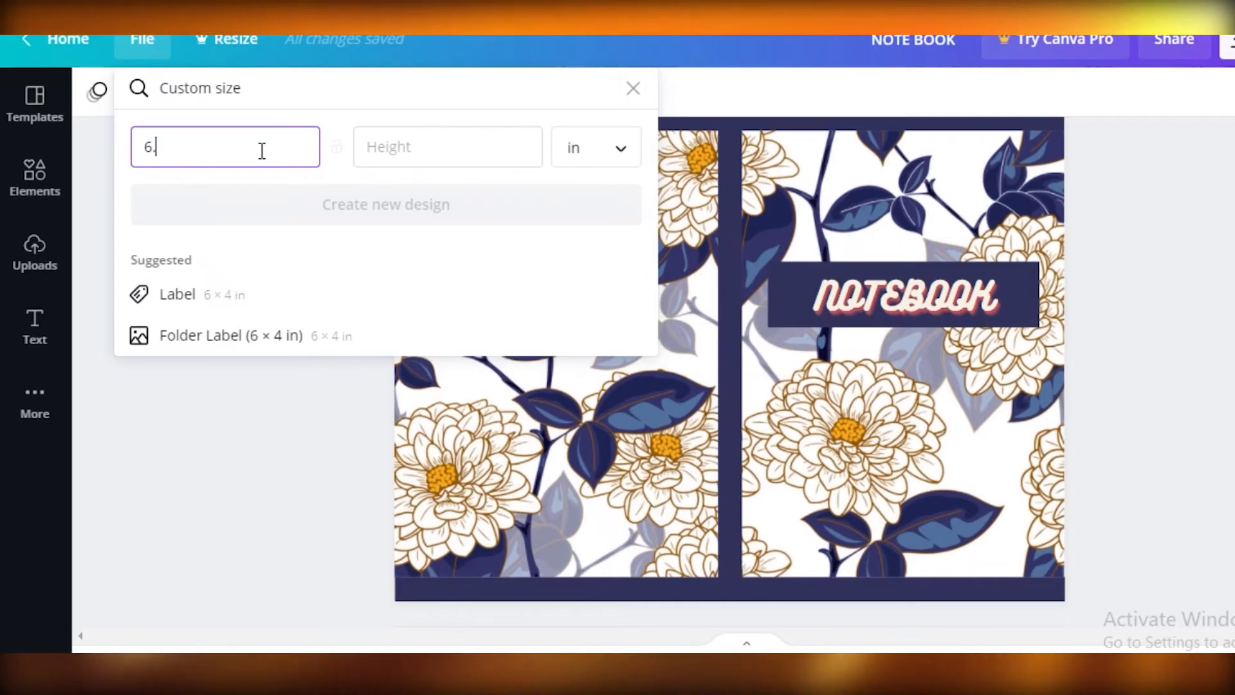
text(25)
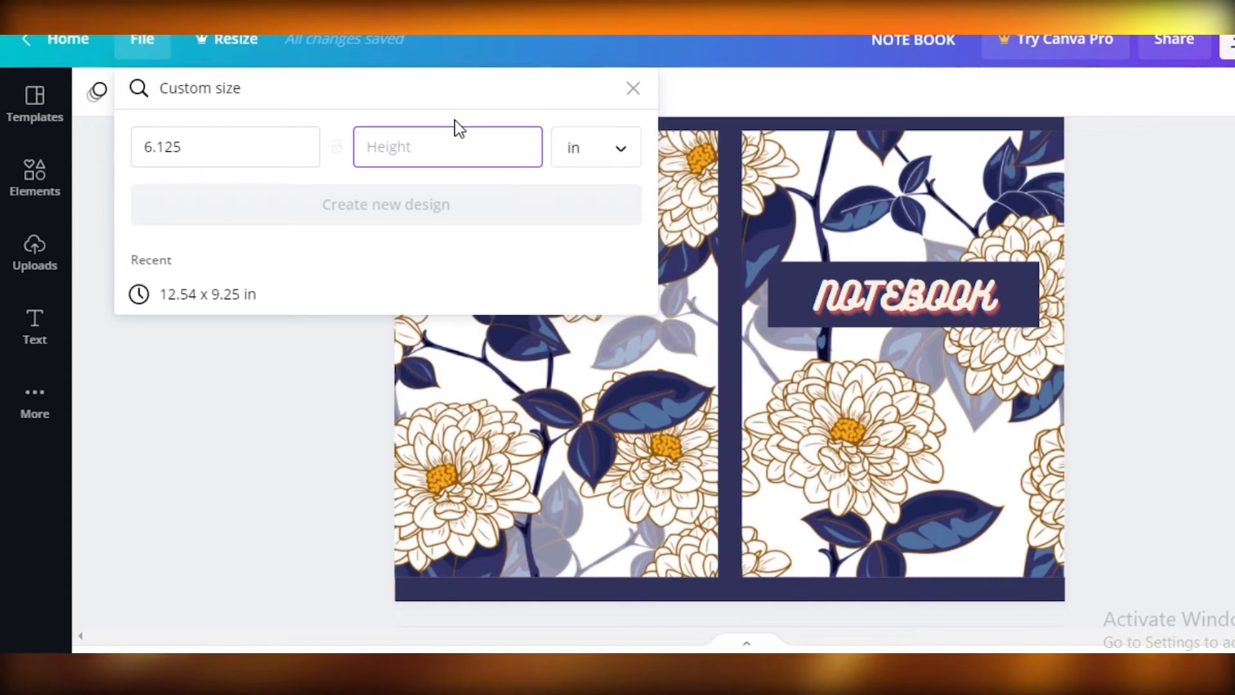
text(9.25)
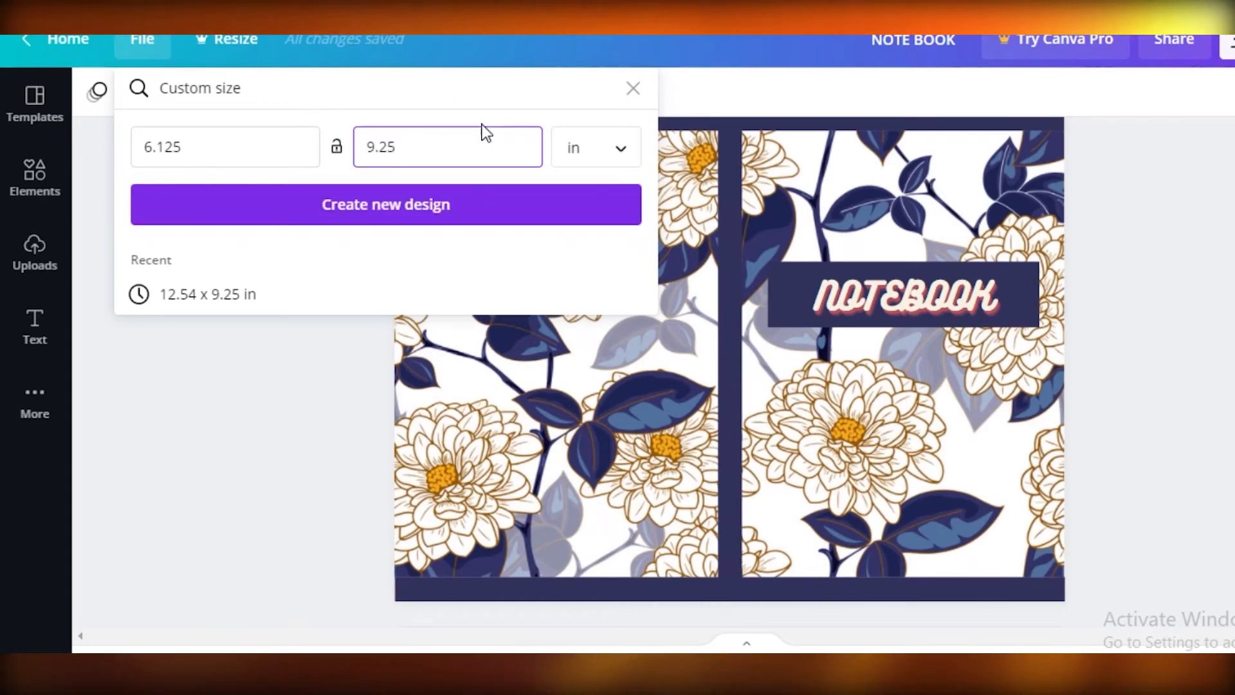
click(512, 204)
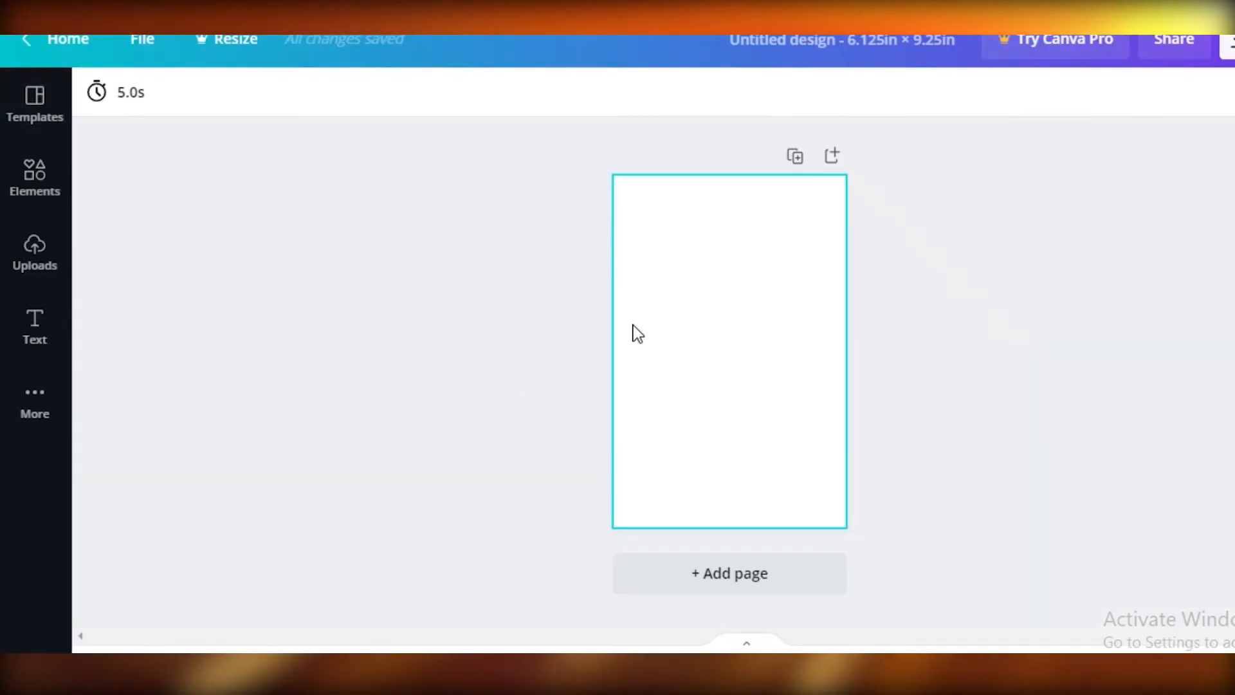
- Add a subheading text to the blank page and move it near the page's upper edge
drag(1005, 665, 1014, 665)
click(35, 325)
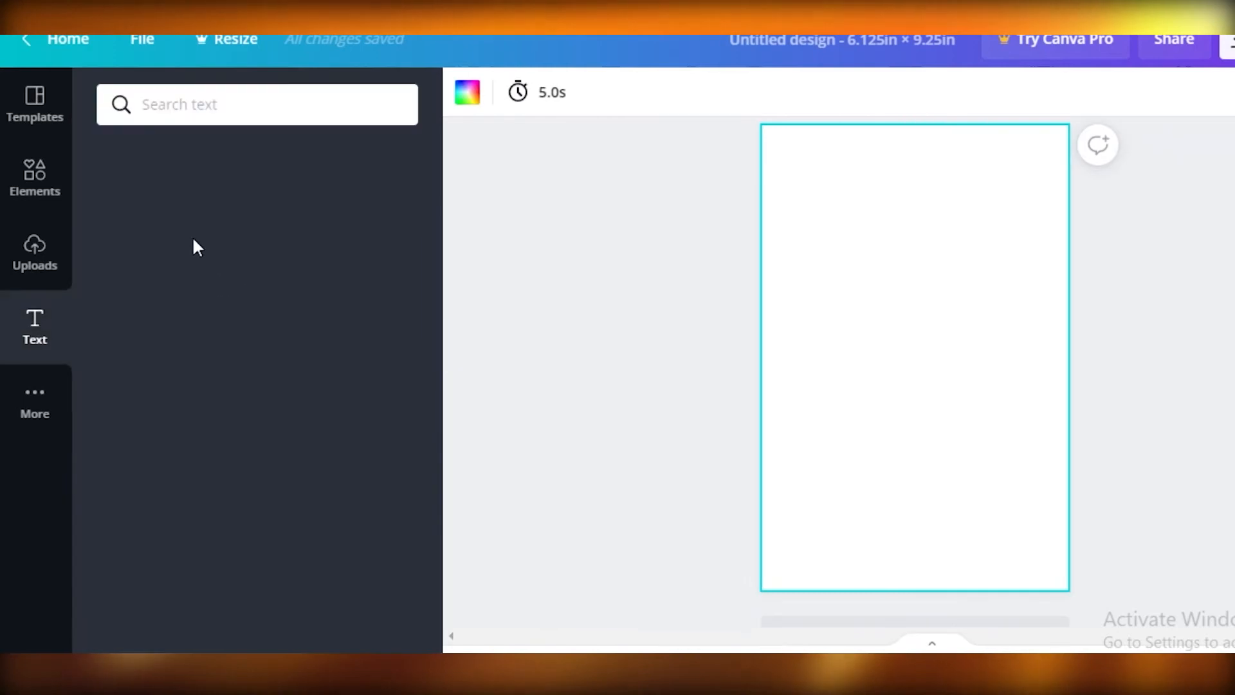
click(247, 257)
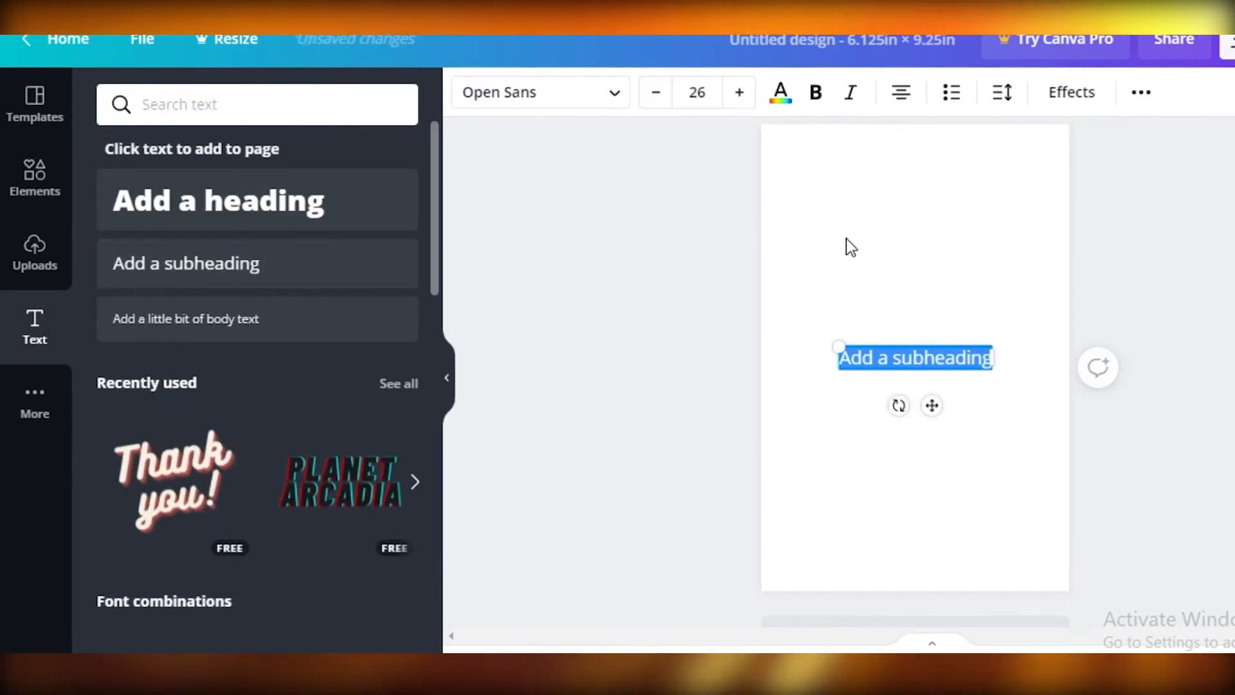
drag(916, 357, 878, 203)
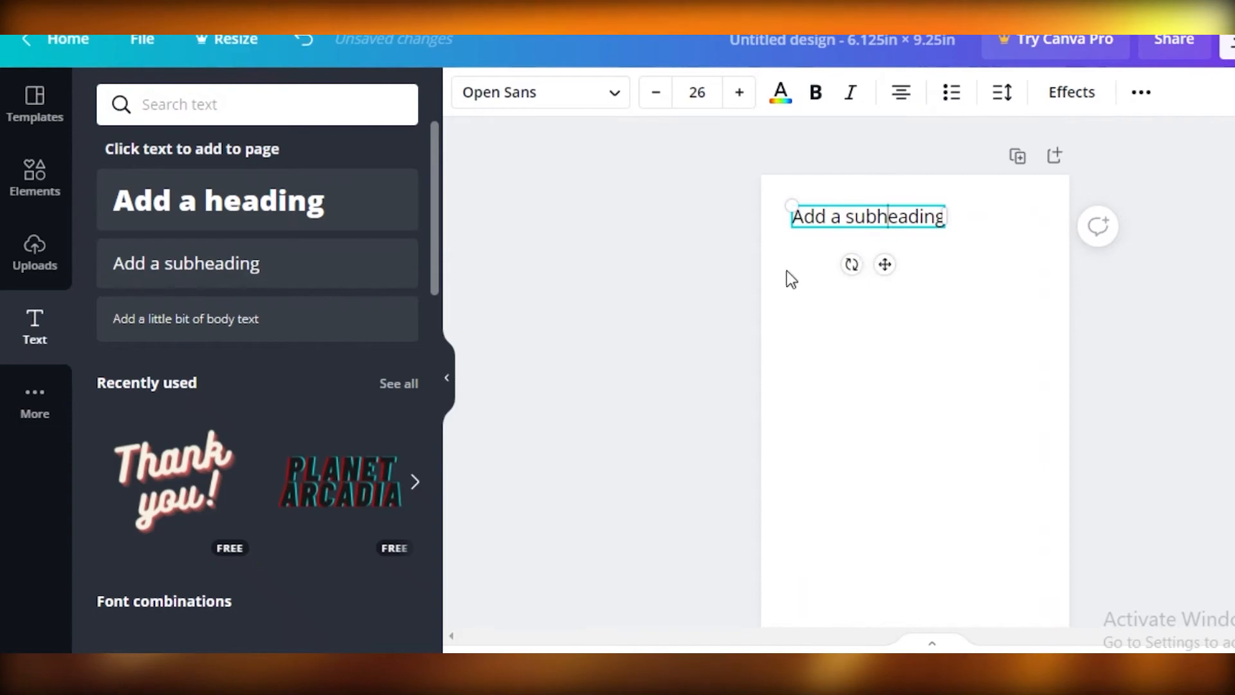
- Replace the subheading's placeholder text with underscores trimmed to one ruled line
triple_click(918, 216)
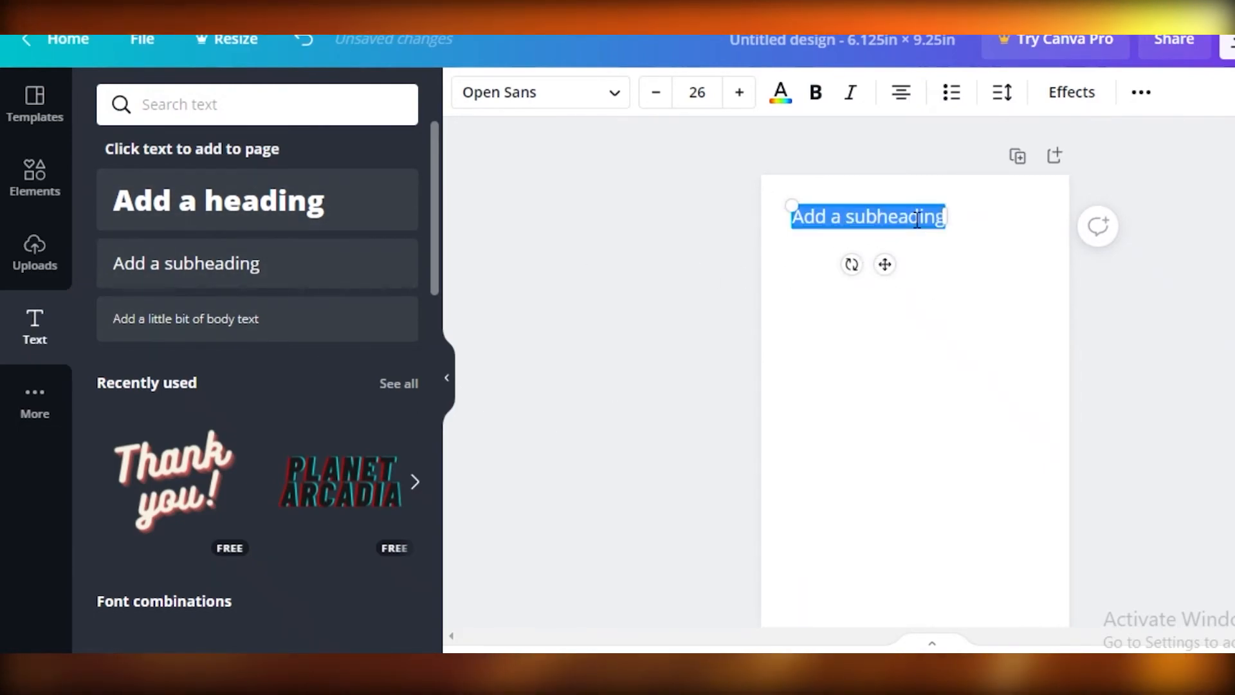
key(BackSpace)
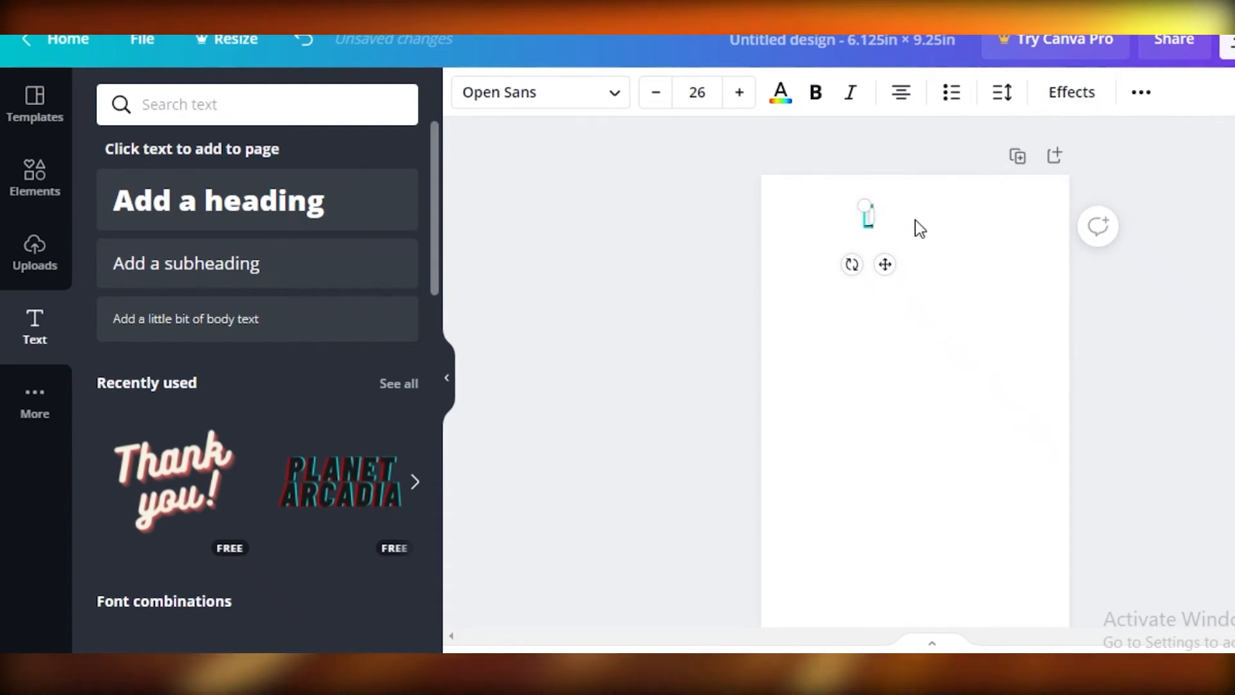
text(___________________________________)
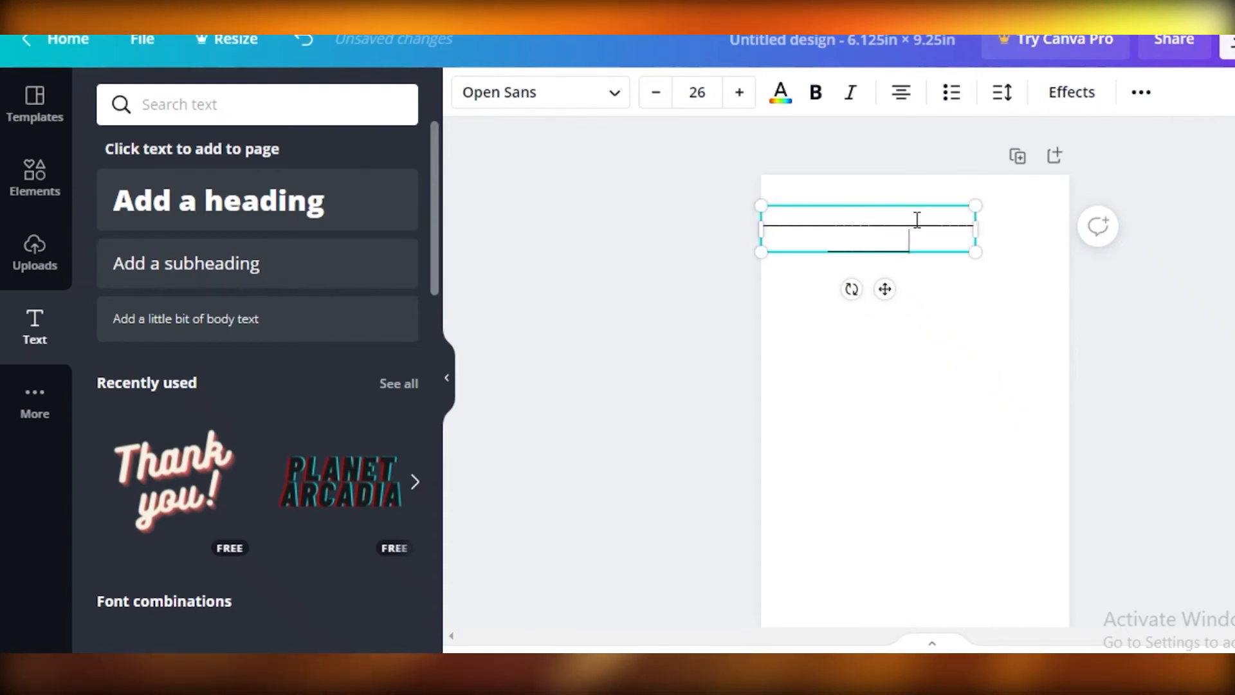
key(BackSpace)
key(BackSpace)
key(BackSpace)
key(BackSpace)
key(BackSpace)
key(BackSpace)
key(BackSpace)
key(BackSpace)
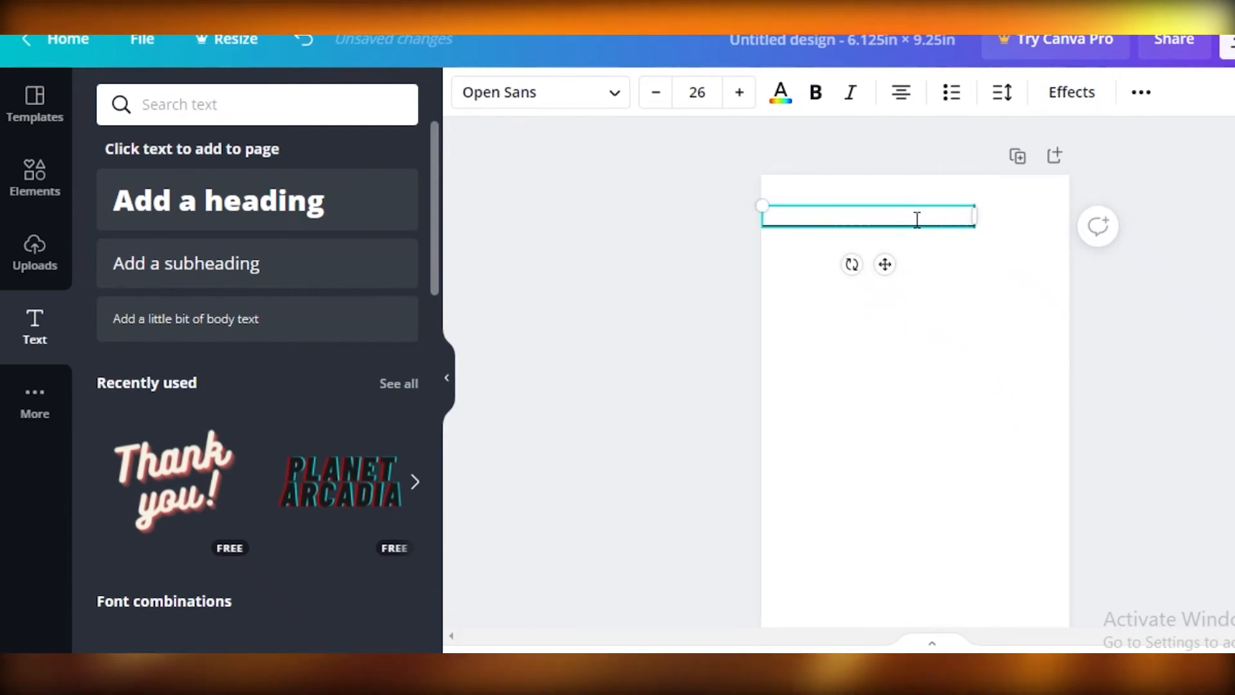
- Widen the ruled line so it spans the full page width, and place a copy of it directly below
drag(975, 215, 1134, 207)
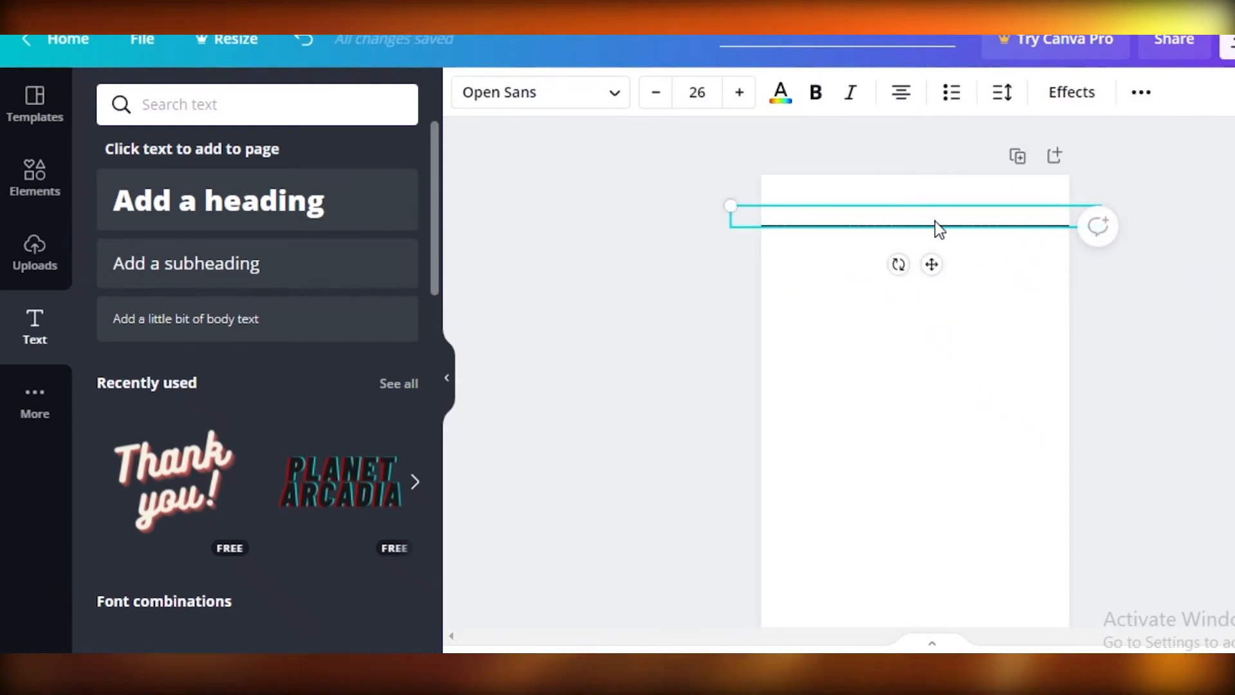
right_click(936, 225)
click(984, 266)
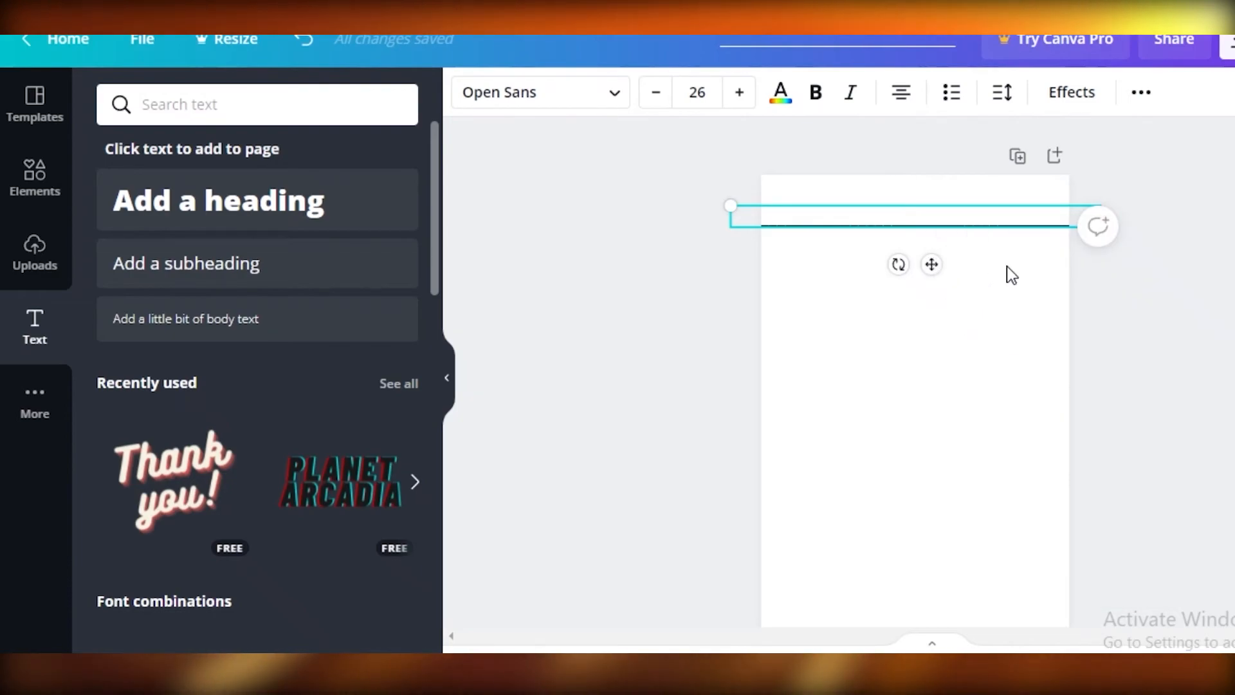
right_click(1006, 269)
click(1042, 336)
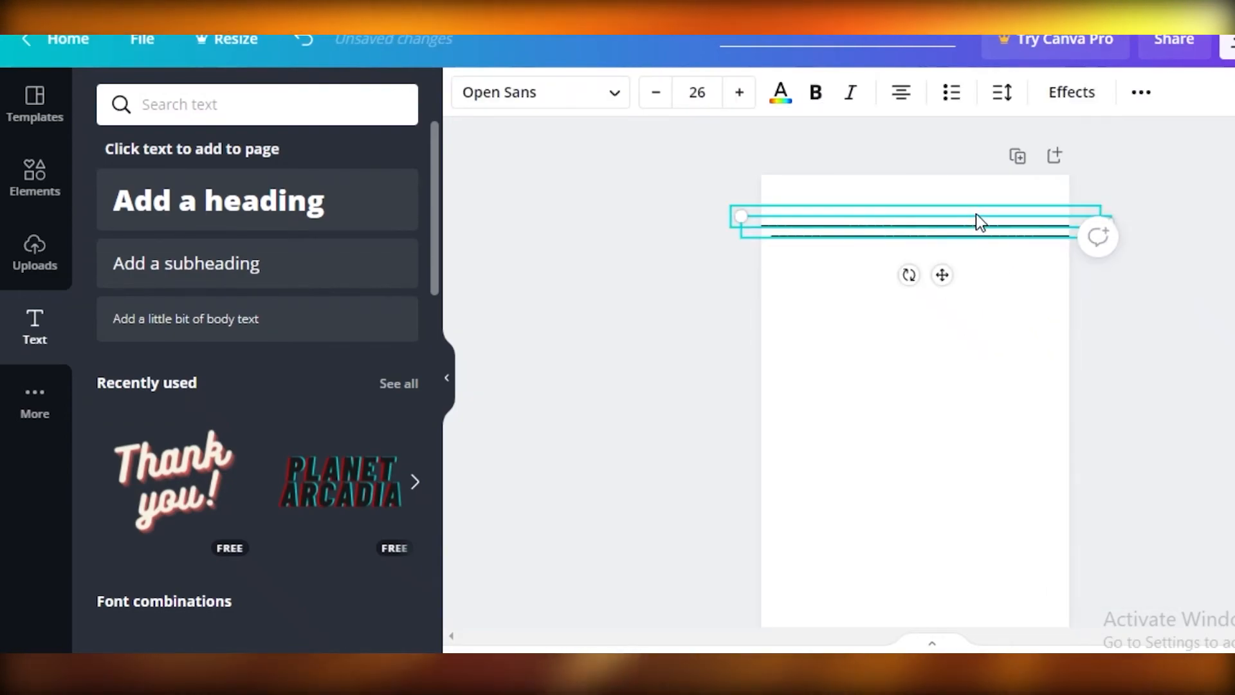
drag(976, 214, 971, 230)
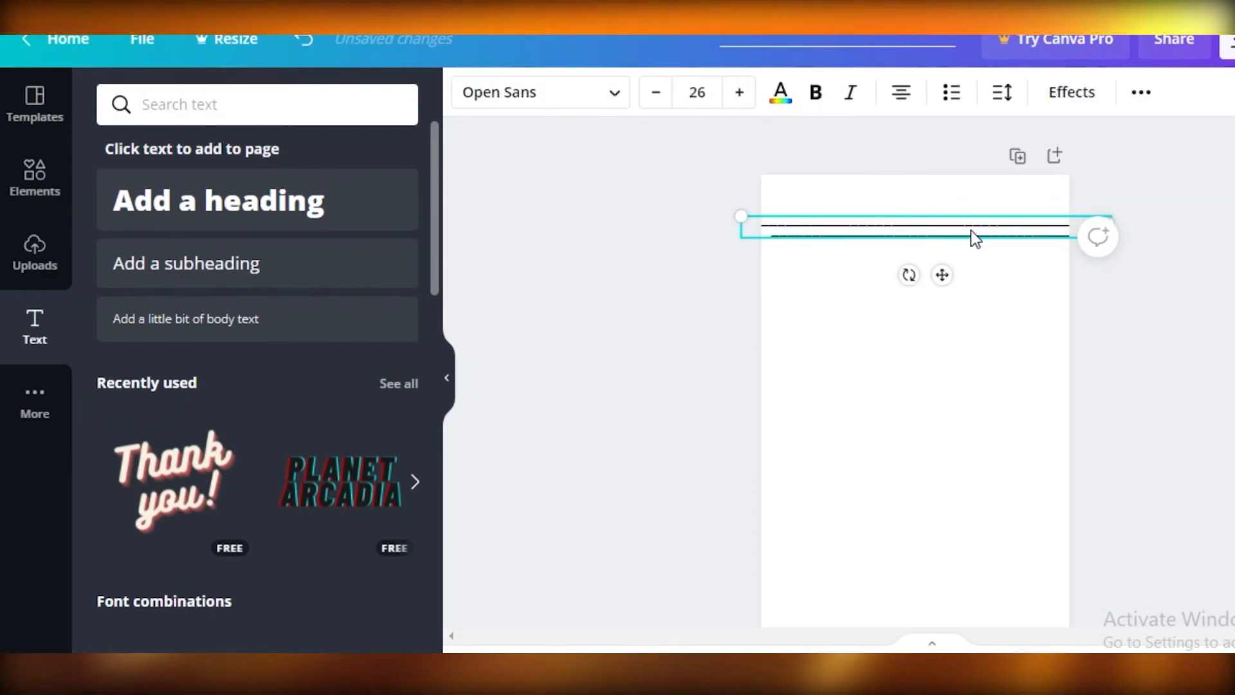
drag(972, 230, 956, 244)
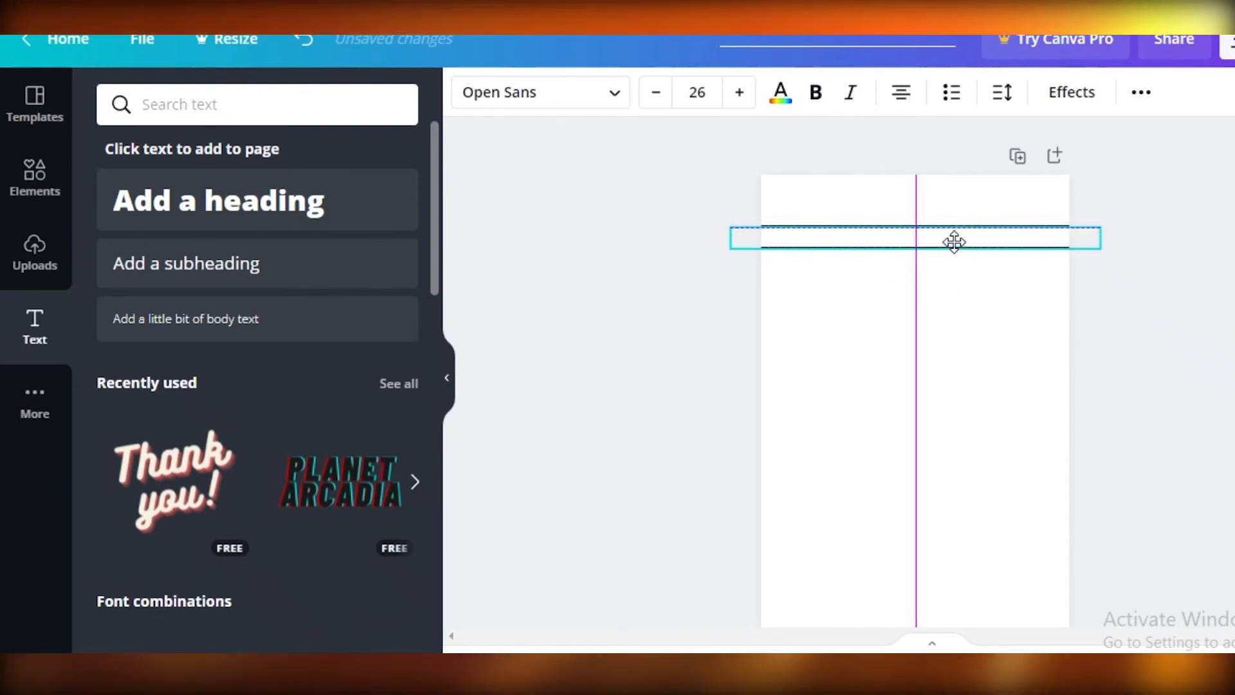
- Add another copy of the ruled line as the third line, centred and spaced evenly beneath the second
right_click(955, 263)
click(998, 326)
drag(972, 239, 973, 261)
right_click(965, 315)
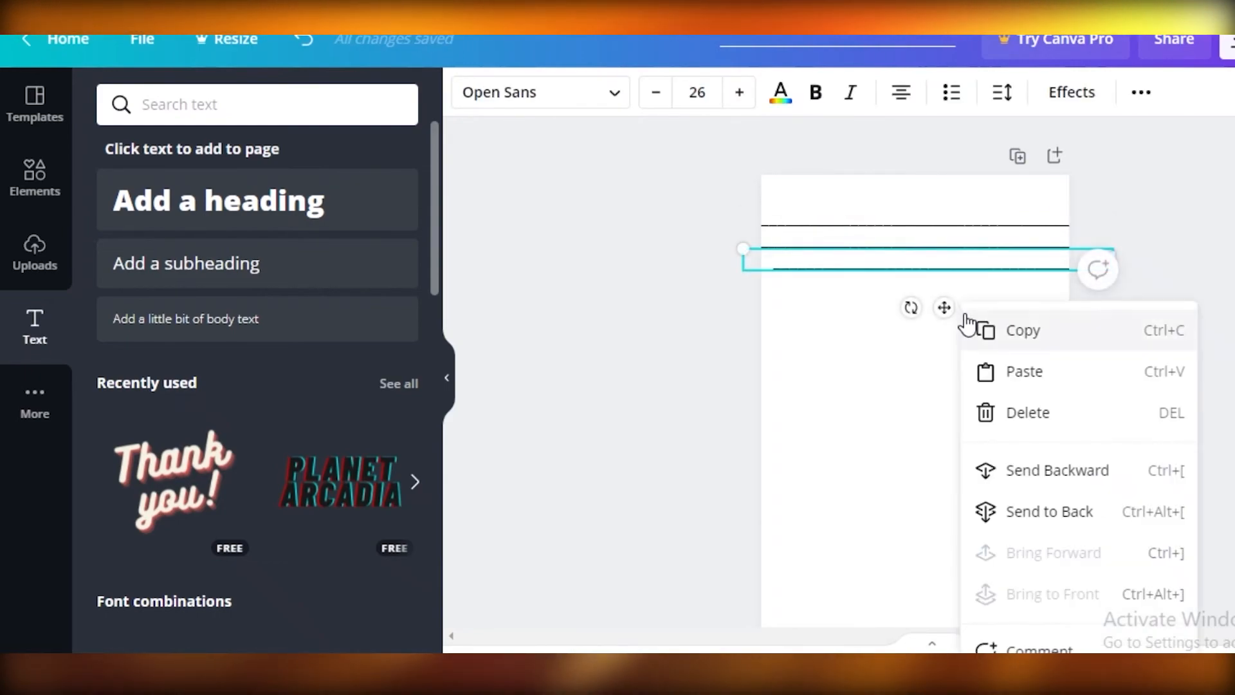
click(827, 308)
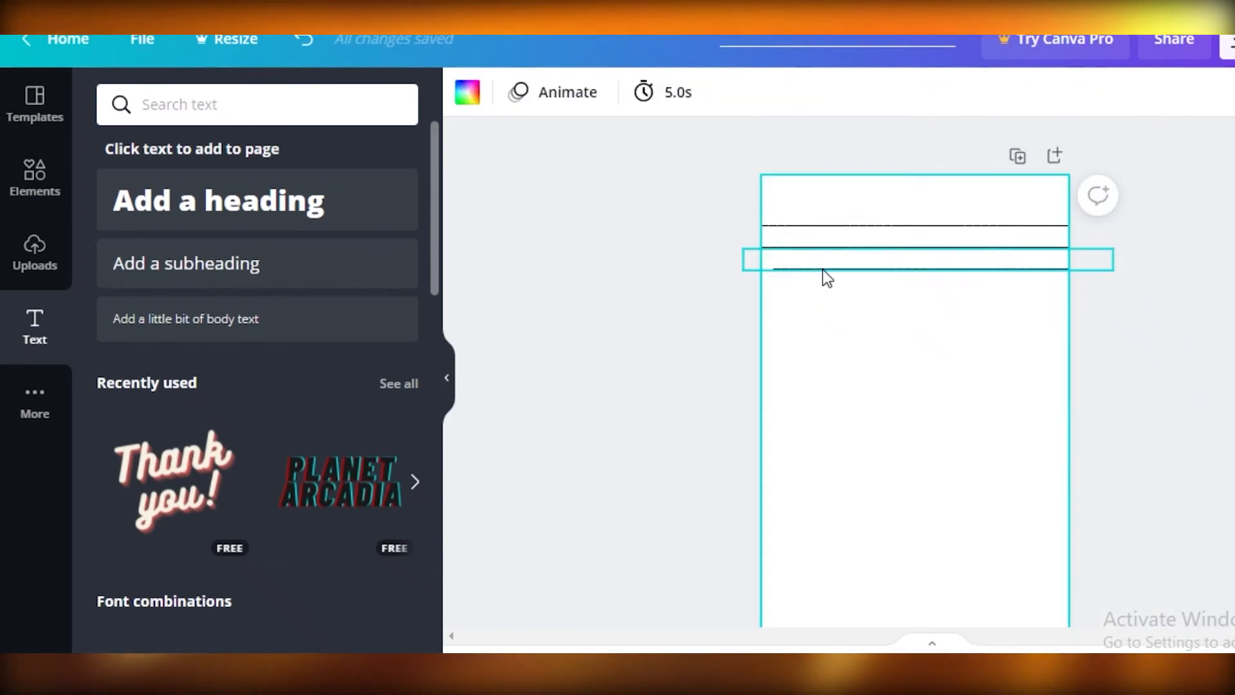
click(848, 264)
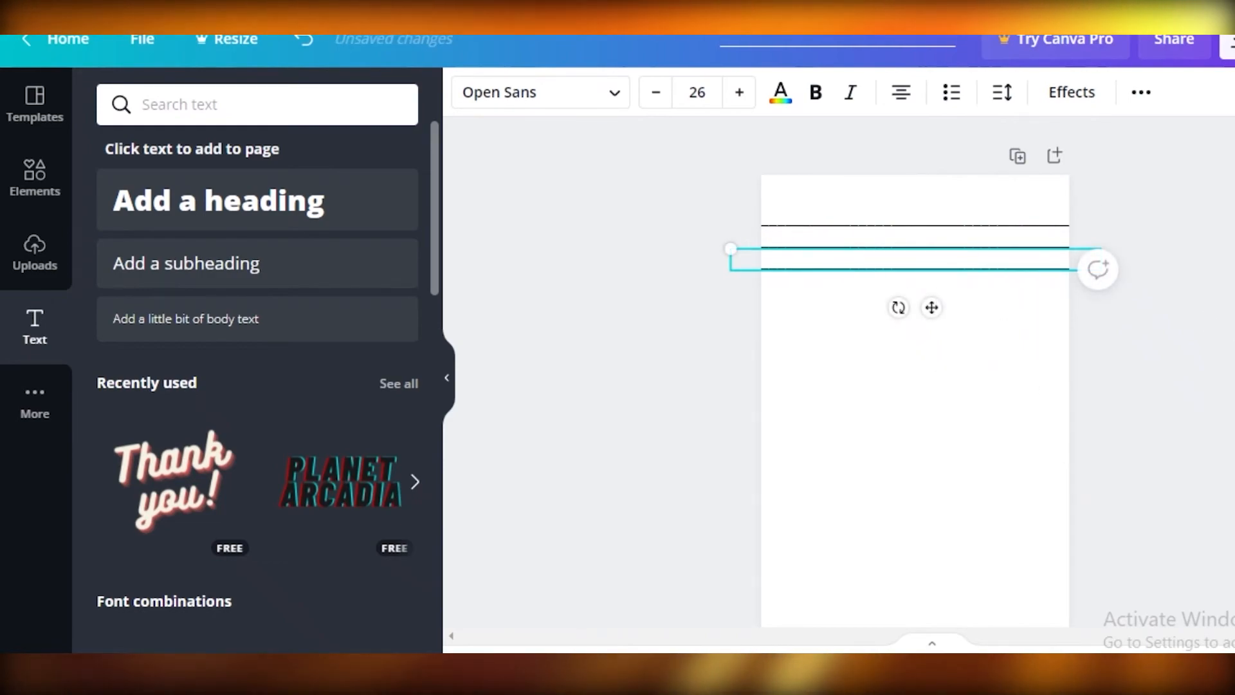
- Recolour the three ruled lines from the default gray swatches: medium gray for the first, dark gray for the second and third
key(ctrl+plus)
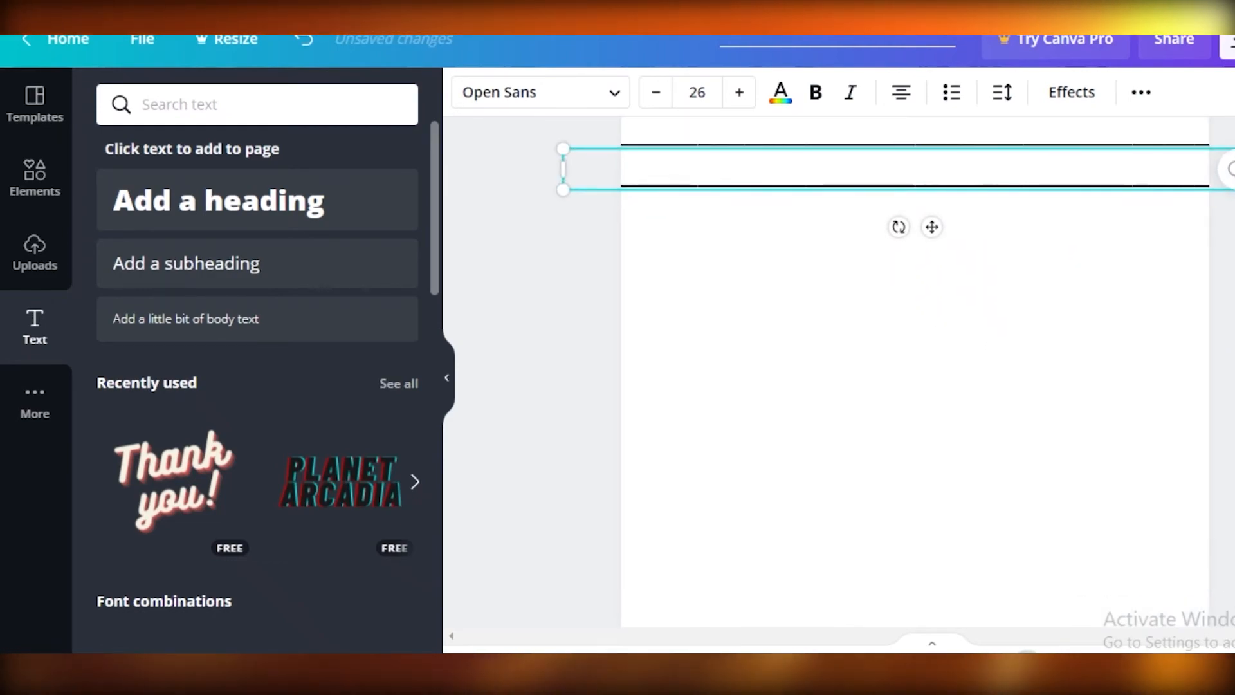
scroll(1014, 596, up, 3)
click(1044, 282)
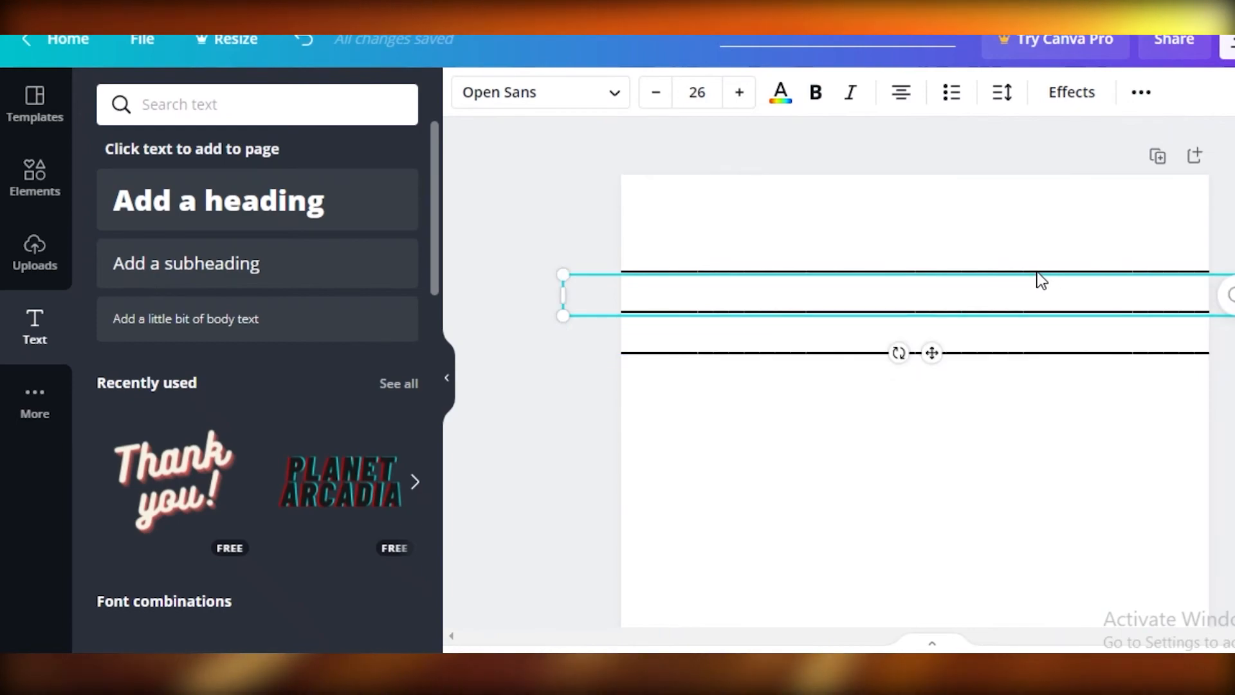
click(950, 270)
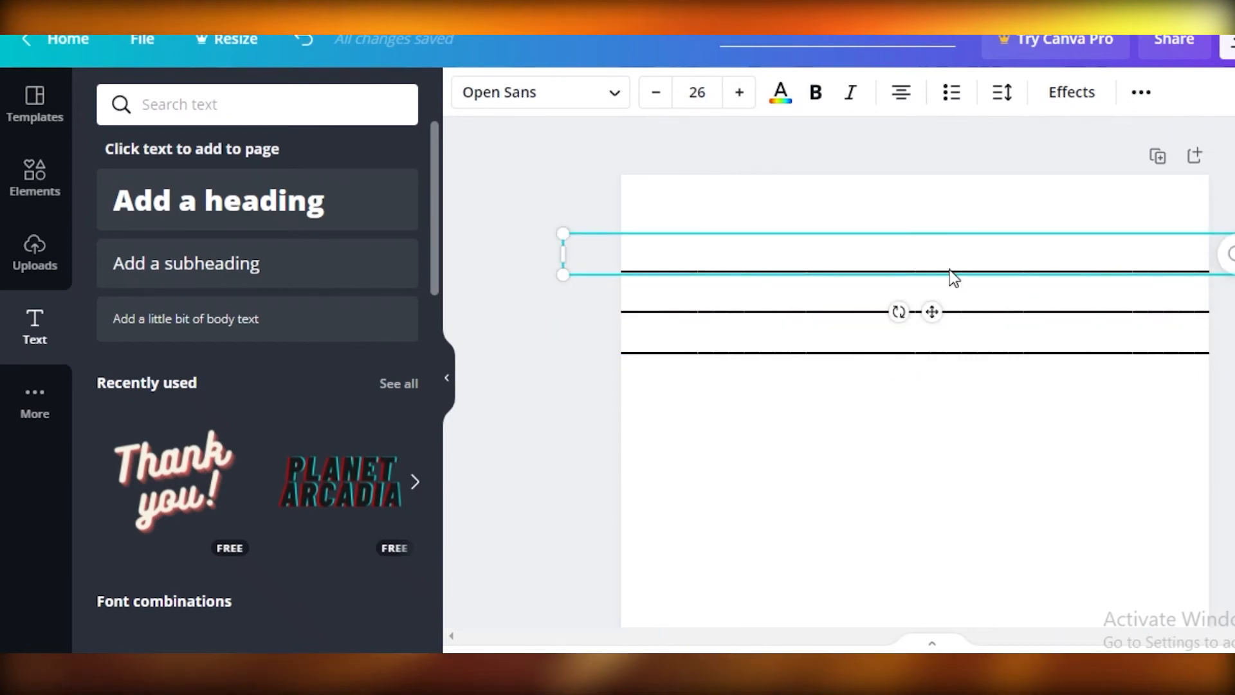
right_click(951, 273)
click(930, 263)
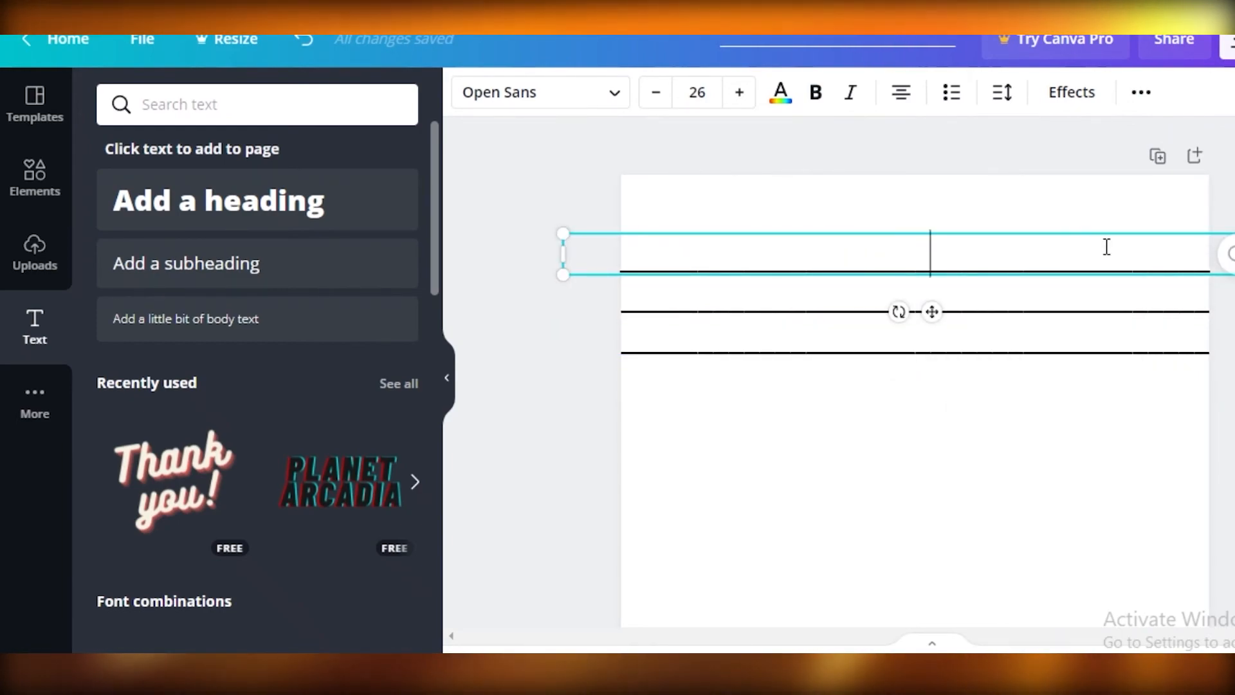
click(1123, 230)
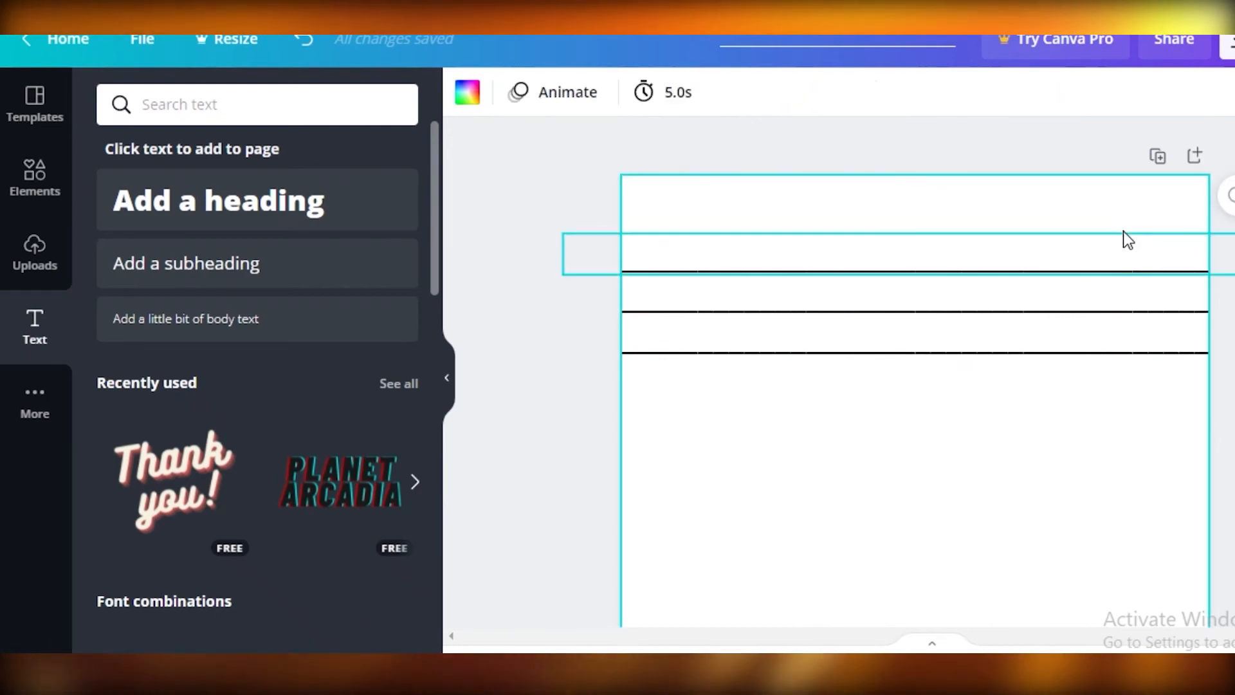
click(1071, 259)
click(780, 92)
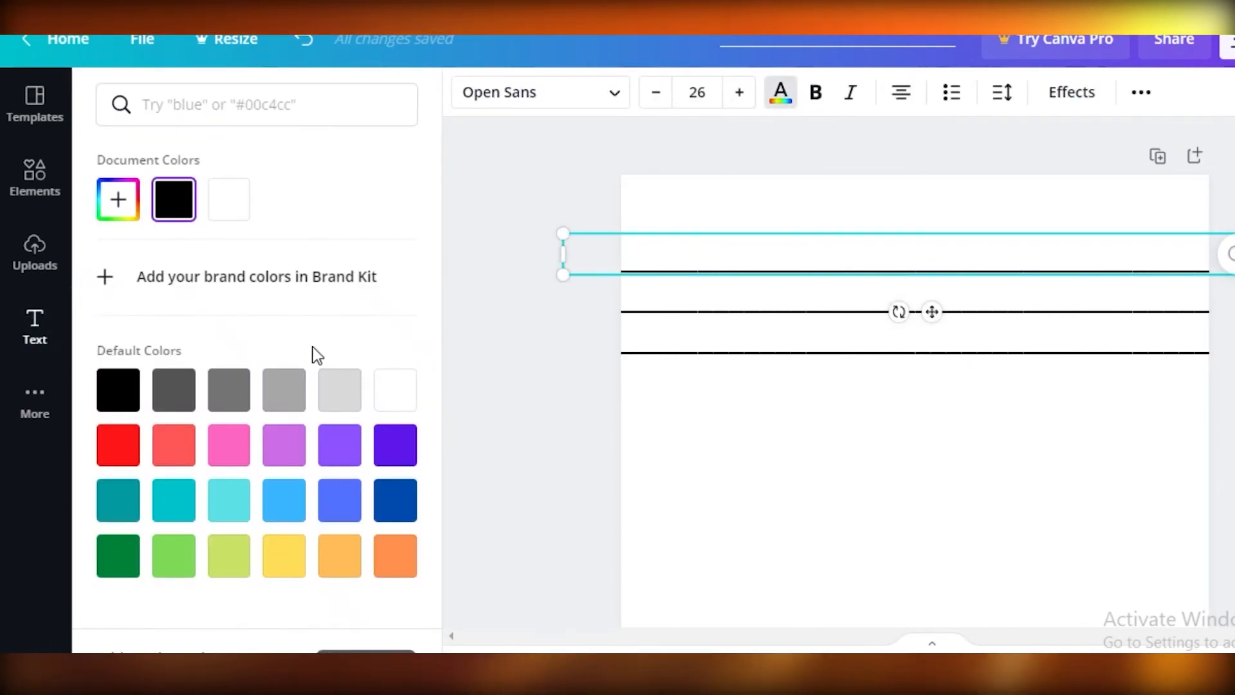
click(217, 393)
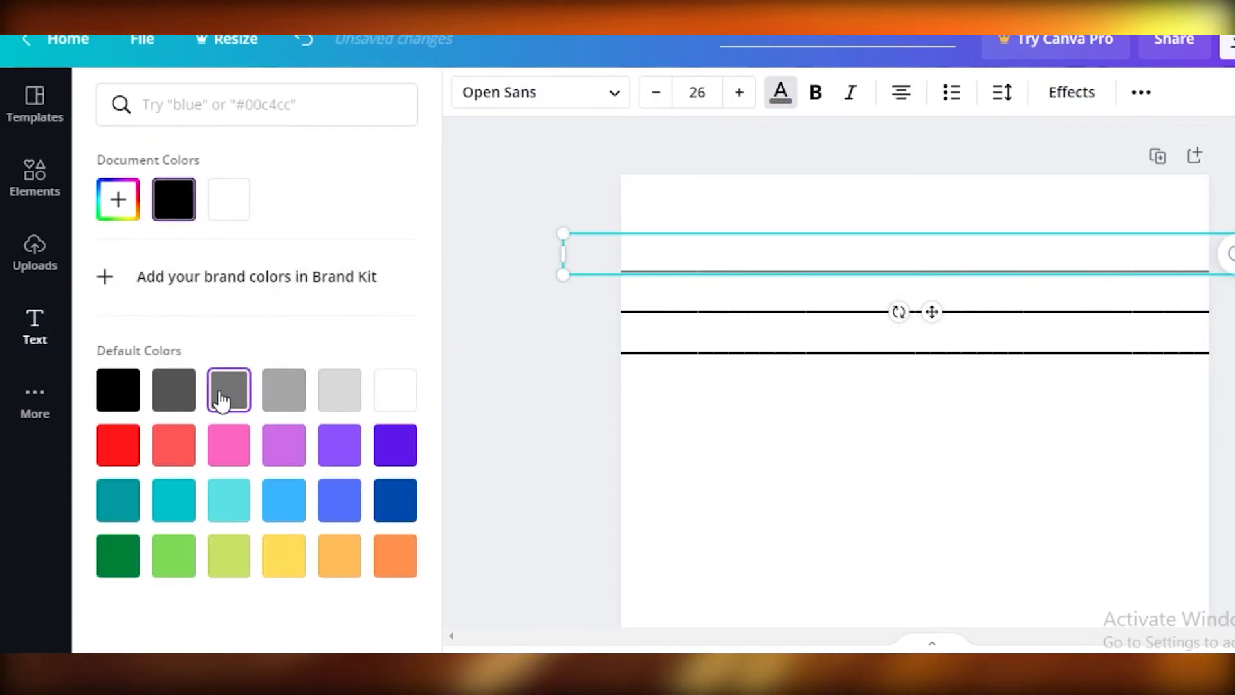
click(758, 312)
click(175, 393)
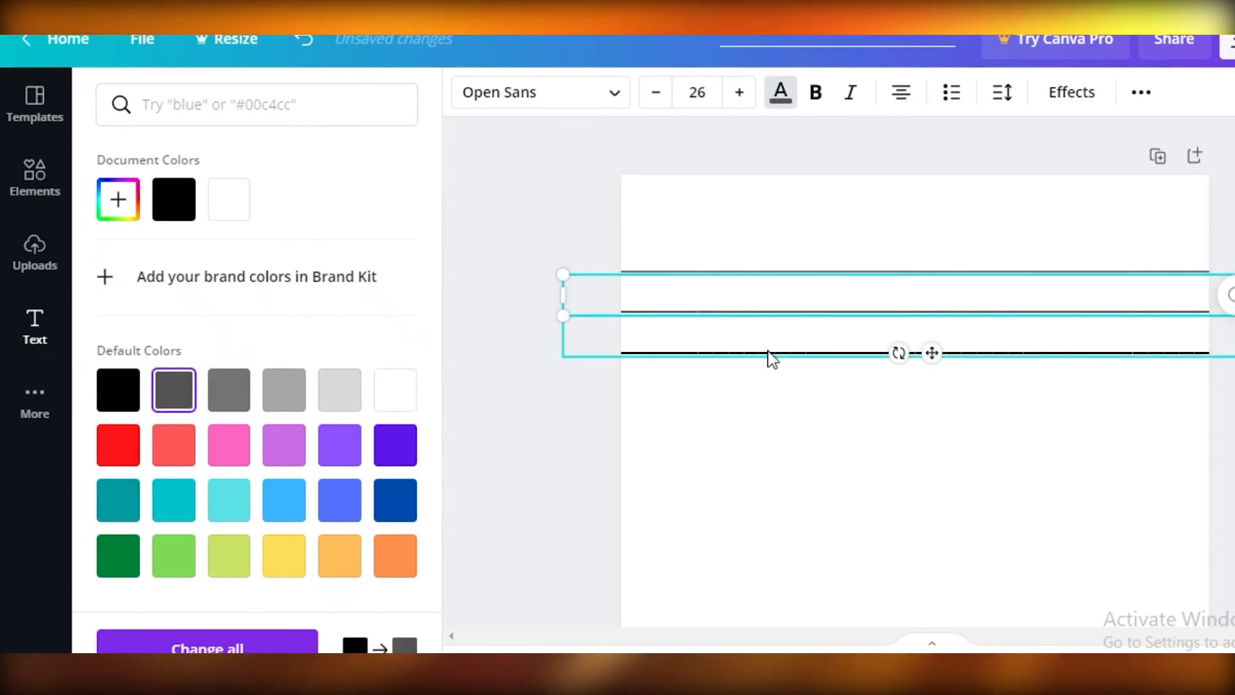
click(791, 352)
- Copy the dark gray third line and place evenly spaced copies of it as further lines below
right_click(818, 341)
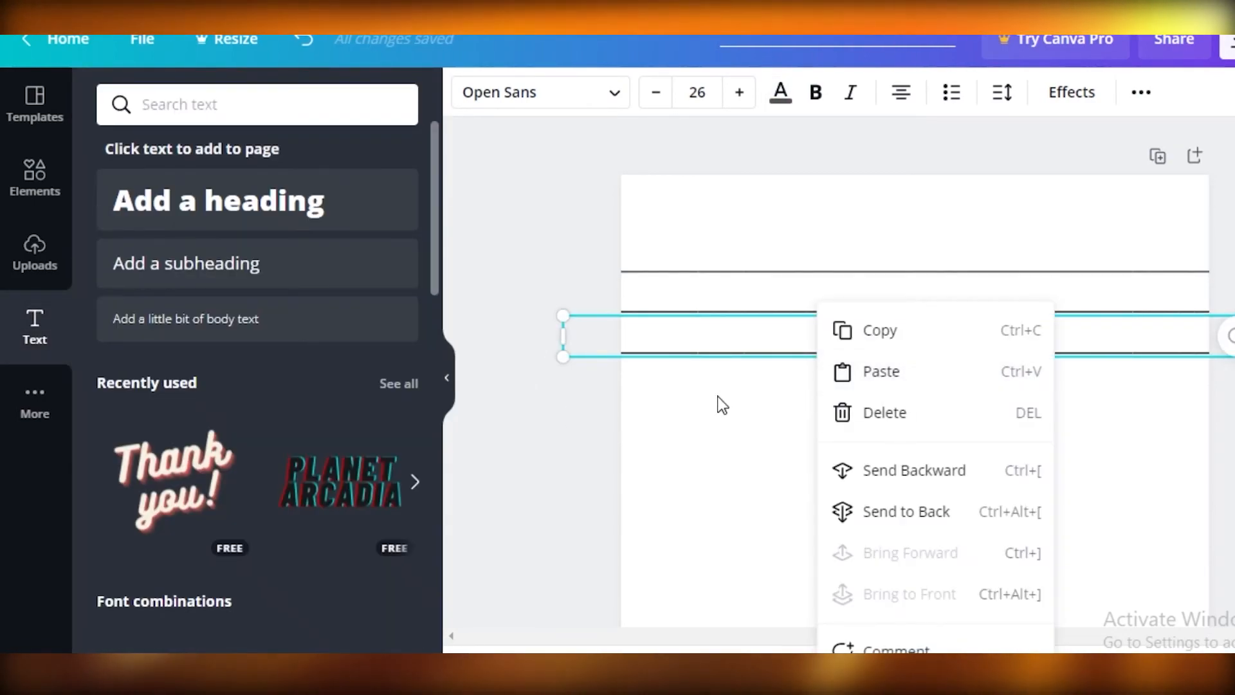
click(866, 331)
right_click(814, 413)
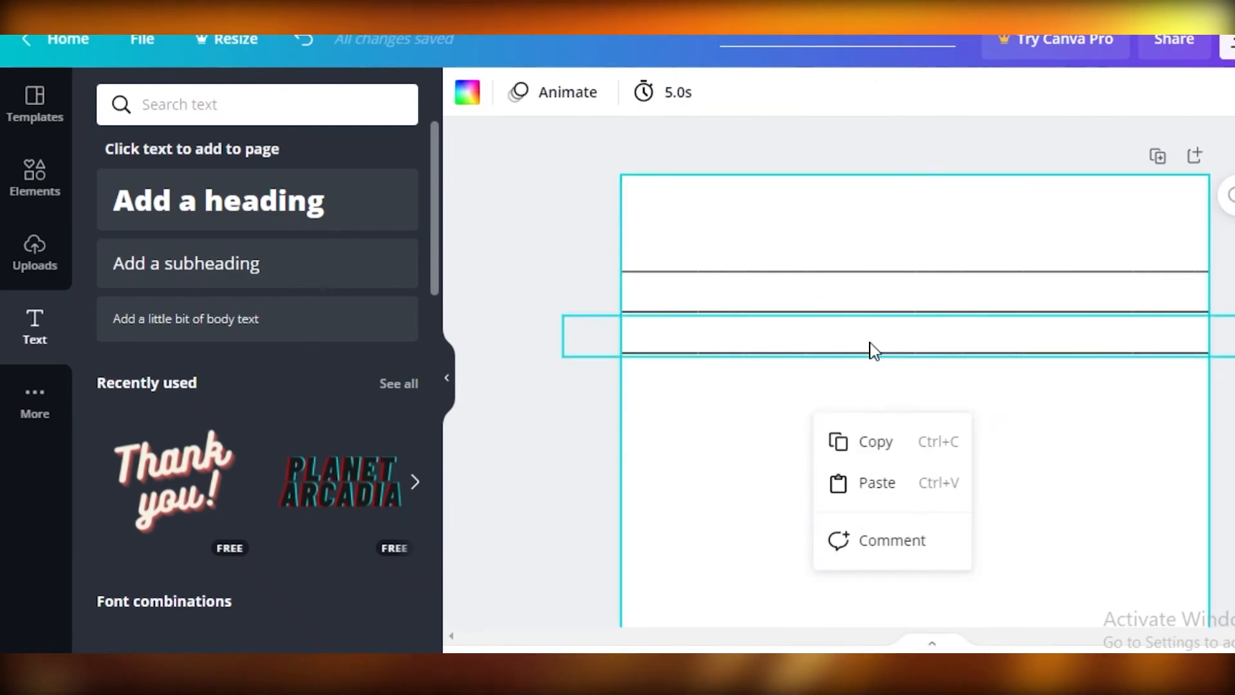
click(860, 491)
drag(955, 413, 939, 475)
key(ctrl+v)
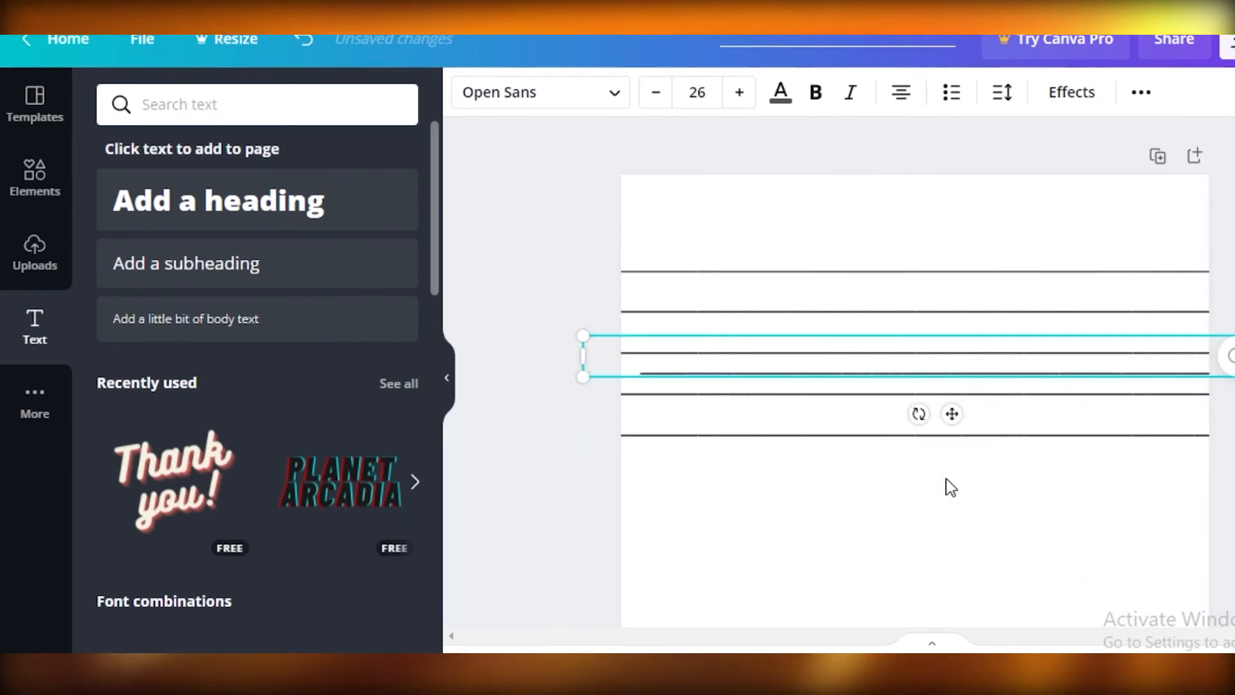
drag(951, 433, 928, 519)
- Continue pasting copies of the line at even spacing to fill the page down towards its lower edge
scroll(1164, 329, down, 2)
scroll(1164, 329, down, 2)
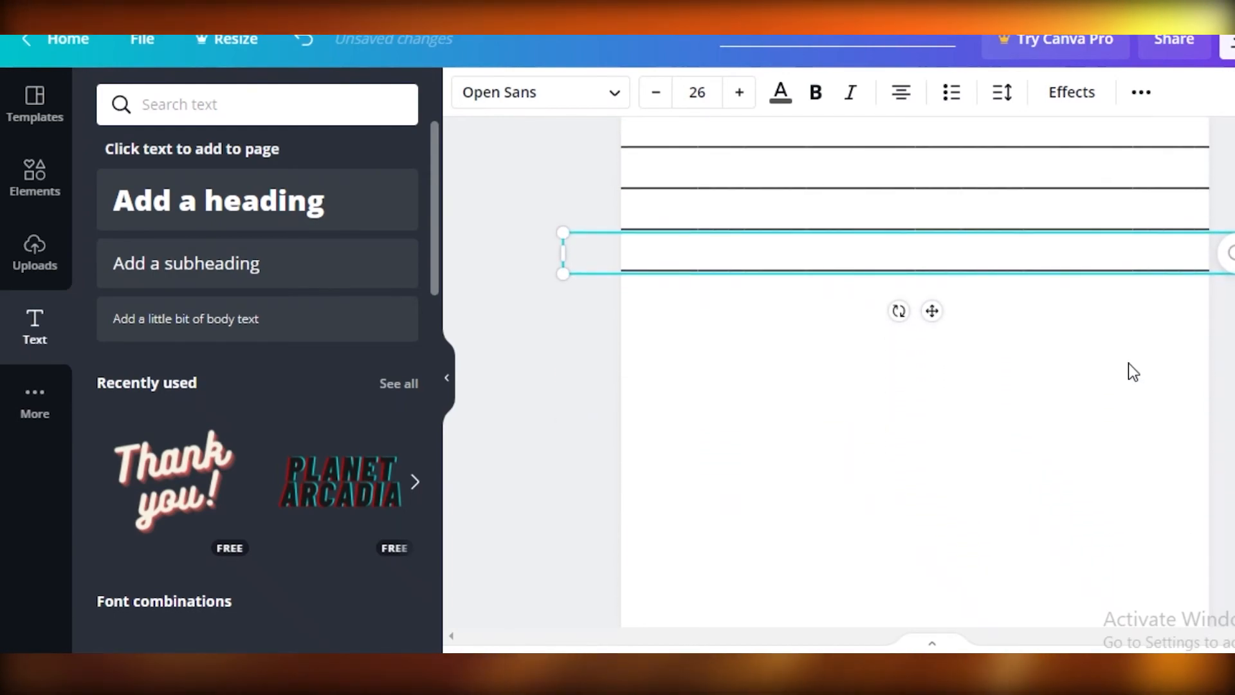
scroll(1130, 365, down, 2)
drag(953, 207, 928, 350)
key(ctrl+v)
drag(952, 208, 924, 391)
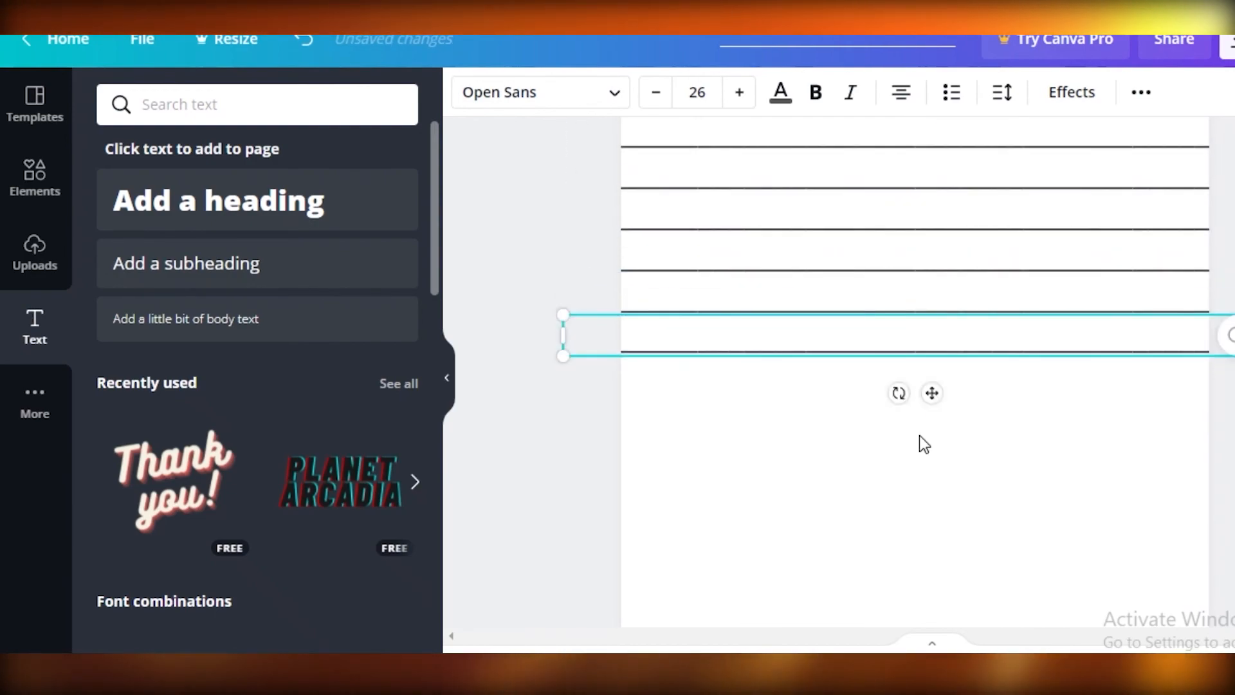
key(ctrl+v)
drag(952, 208, 938, 567)
- Add a final copy of the line near the page's lower edge and align it horizontally with the lines above
key(ctrl+v)
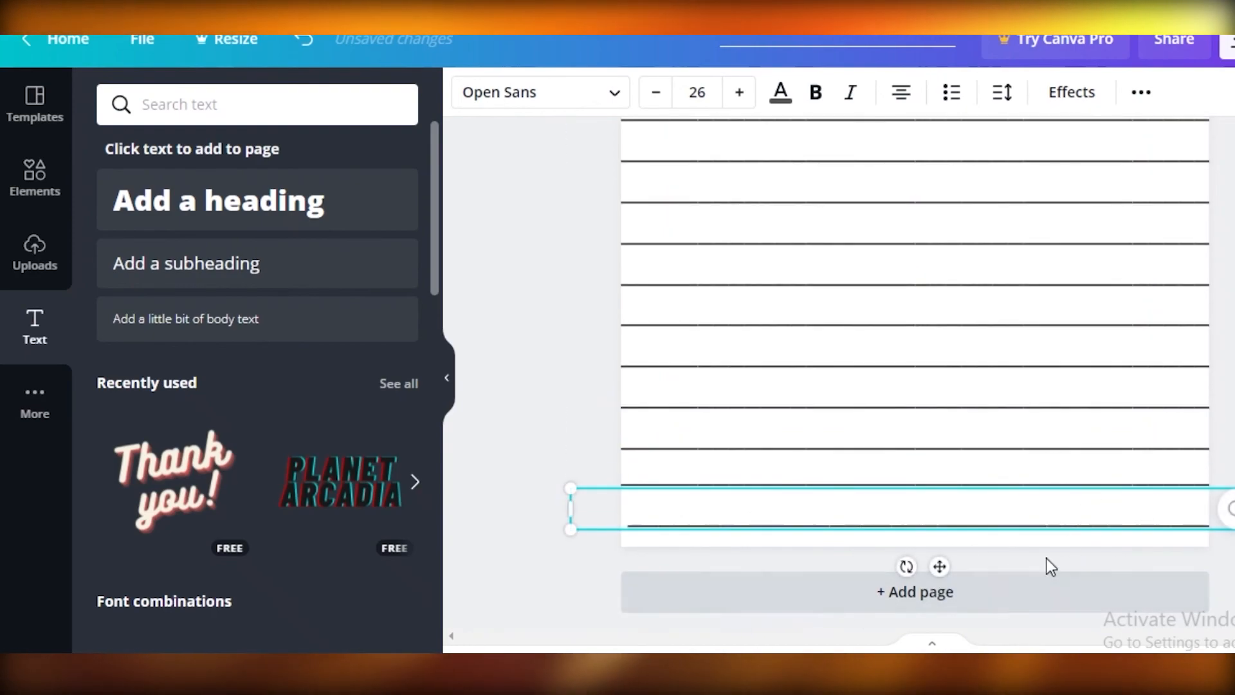
click(1224, 558)
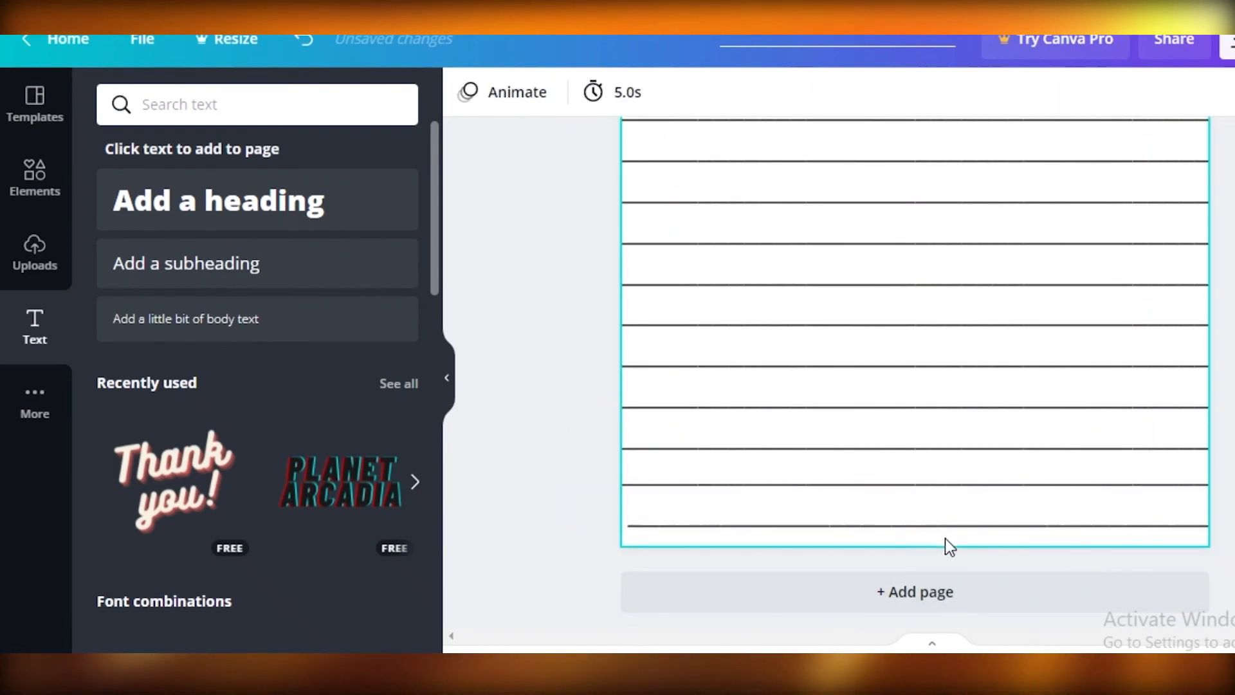
click(955, 525)
drag(944, 567, 937, 567)
- Examine the line spacing and alignment over the whole ruled page
scroll(937, 565, up, 6)
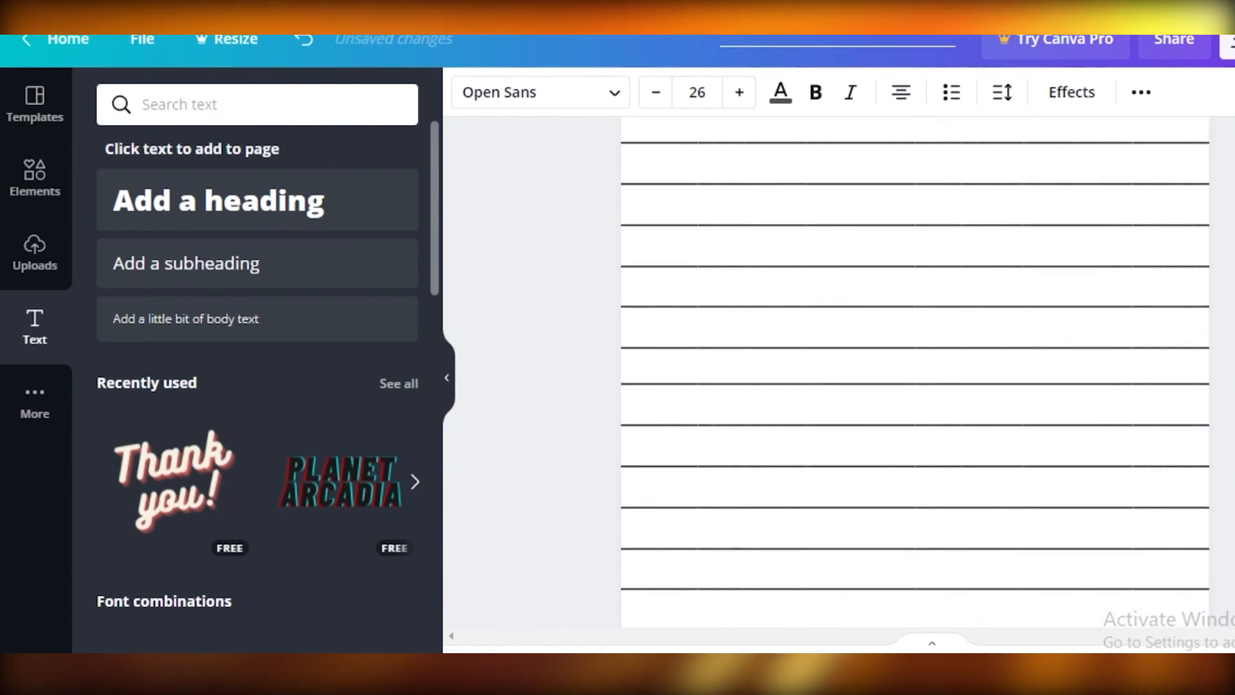
scroll(935, 412, down, 1)
scroll(965, 456, down, 4)
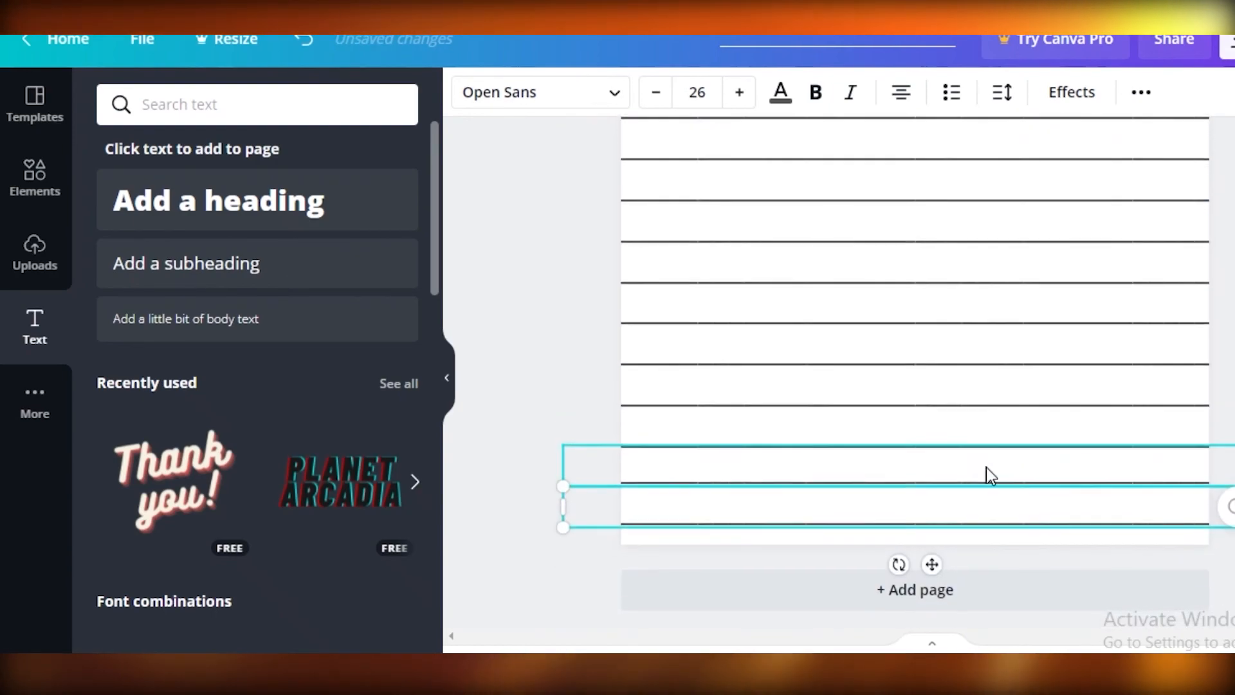
scroll(973, 596, up, 2)
scroll(914, 390, down, 1)
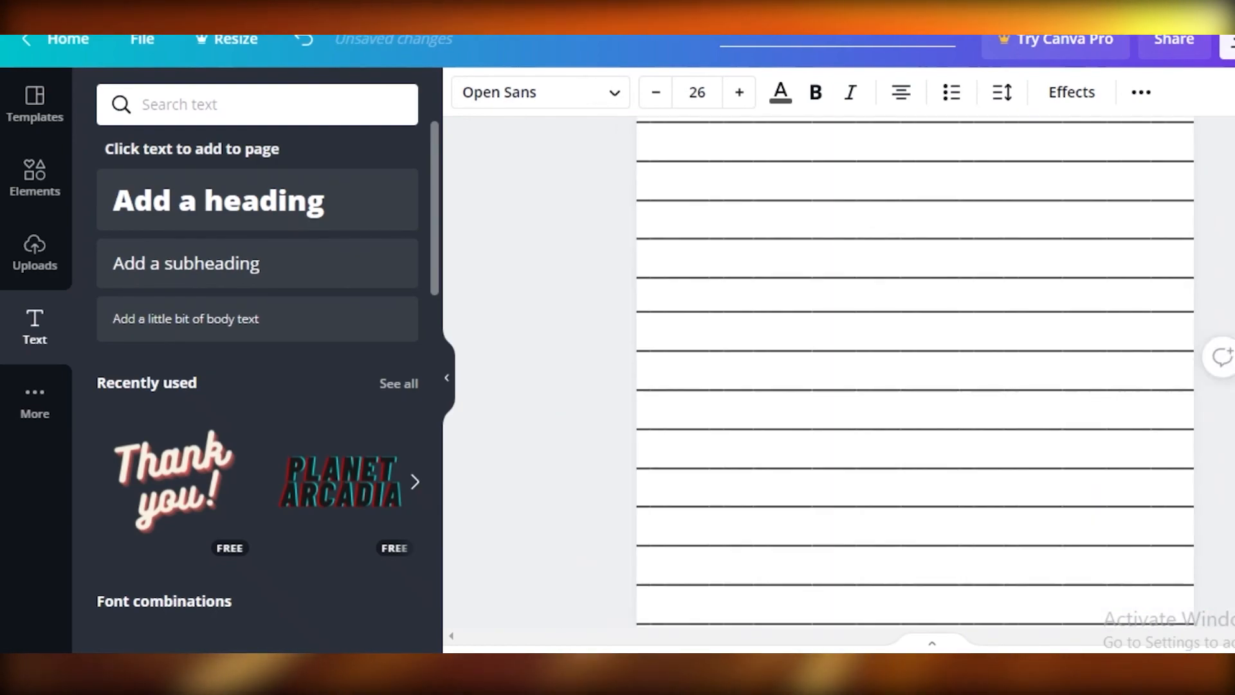
scroll(915, 390, down, 5)
scroll(914, 390, up, 2)
click(1015, 169)
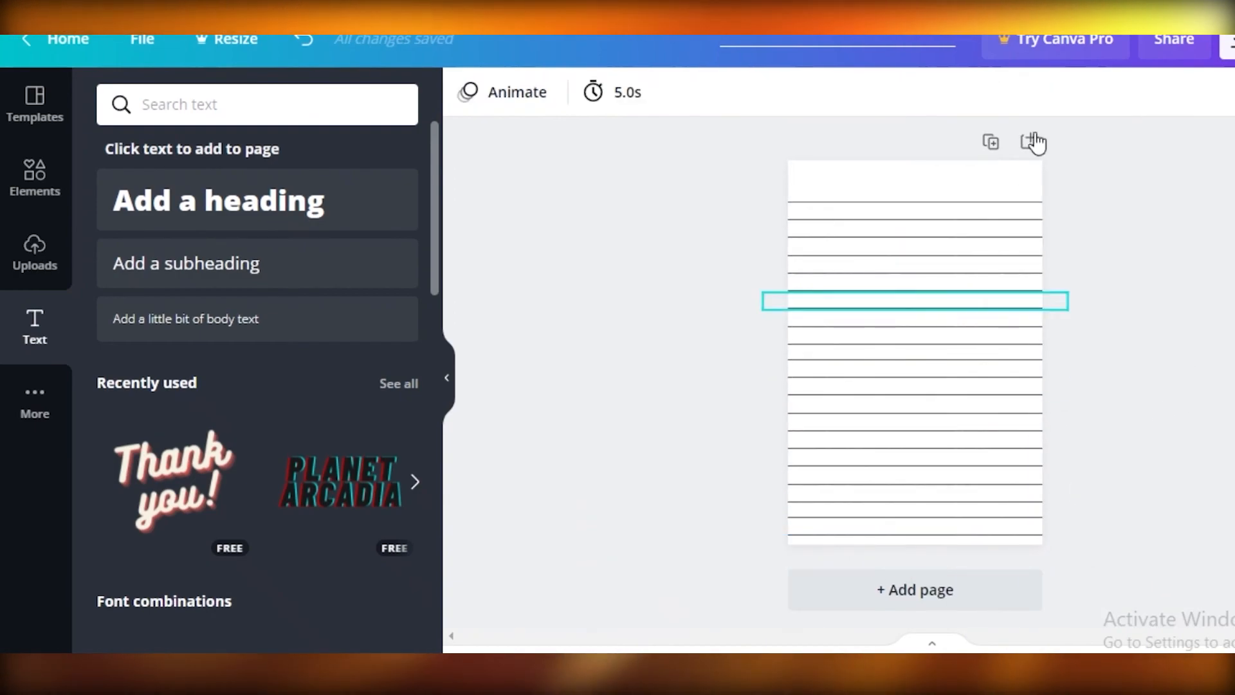
- Duplicate the finished lined page to create page 2
click(994, 143)
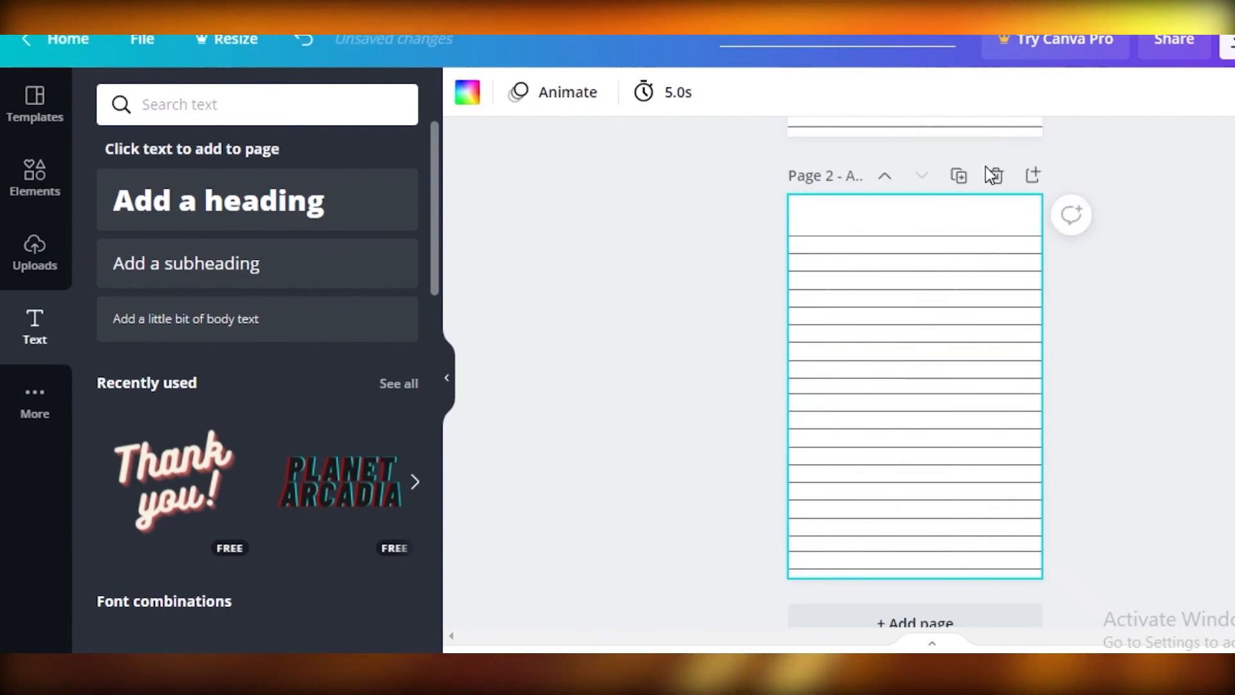
scroll(997, 181, up, 2)
scroll(1012, 204, up, 3)
click(1042, 149)
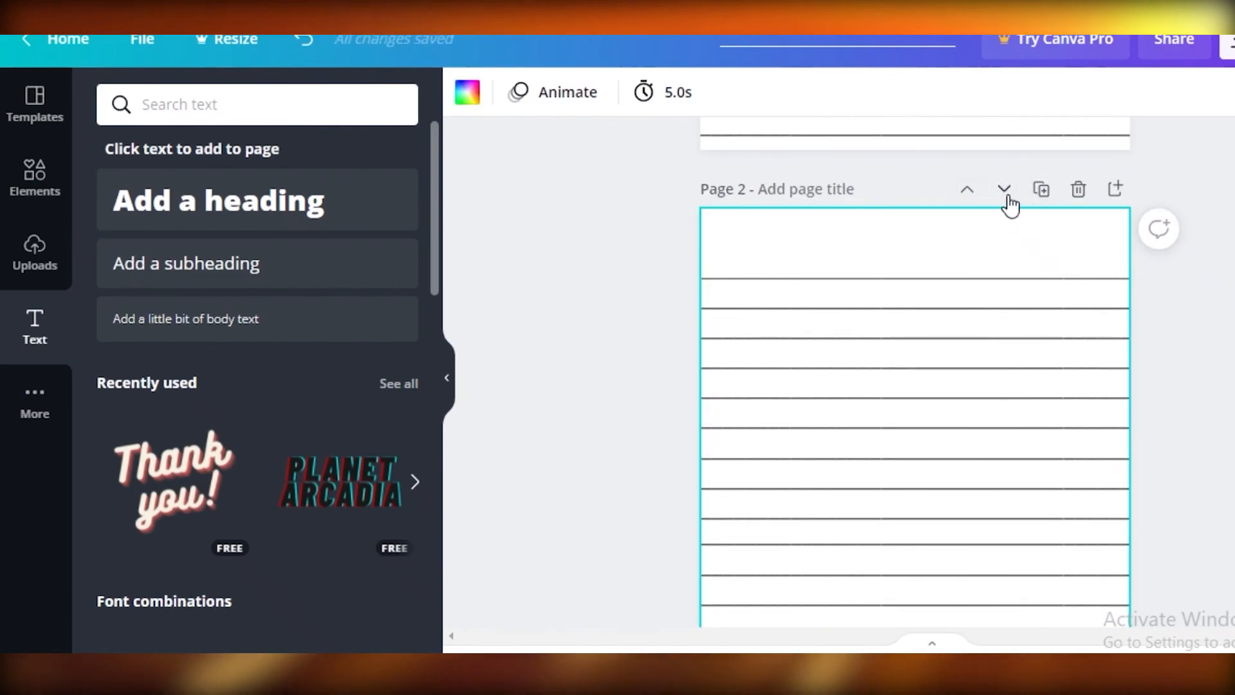
click(1111, 193)
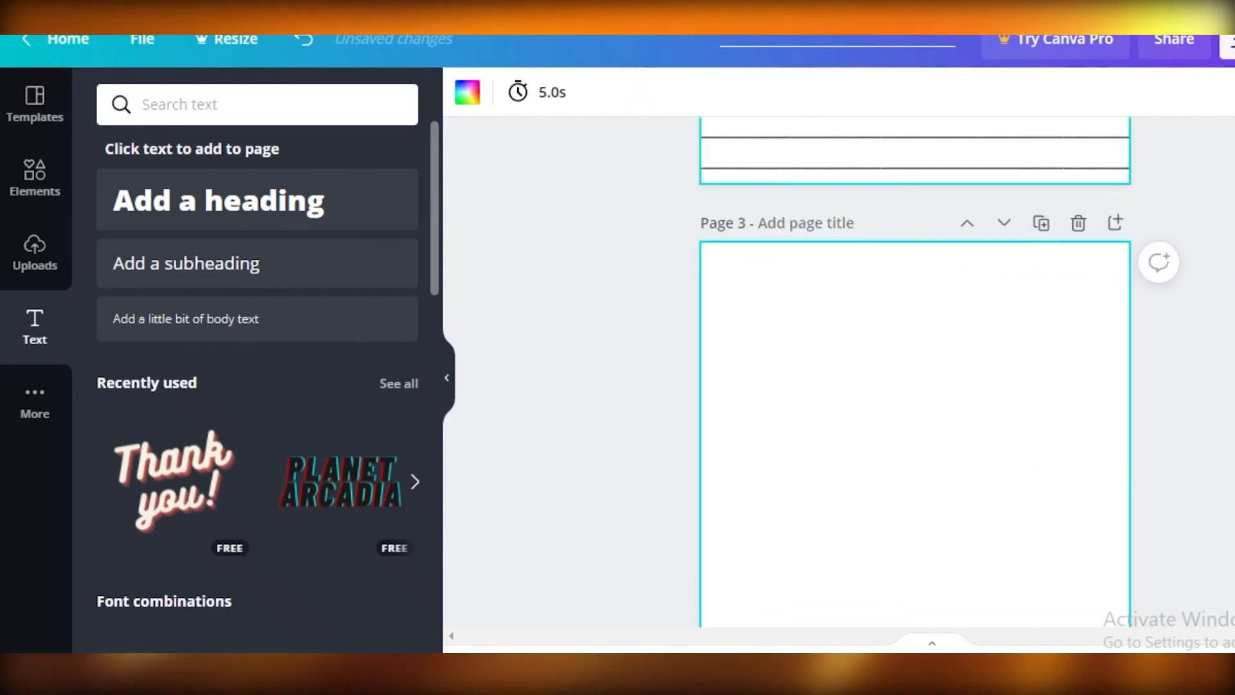
click(1079, 224)
scroll(1107, 347, up, 3)
- Duplicate the lined page repeatedly until the design has eight pages
click(1041, 435)
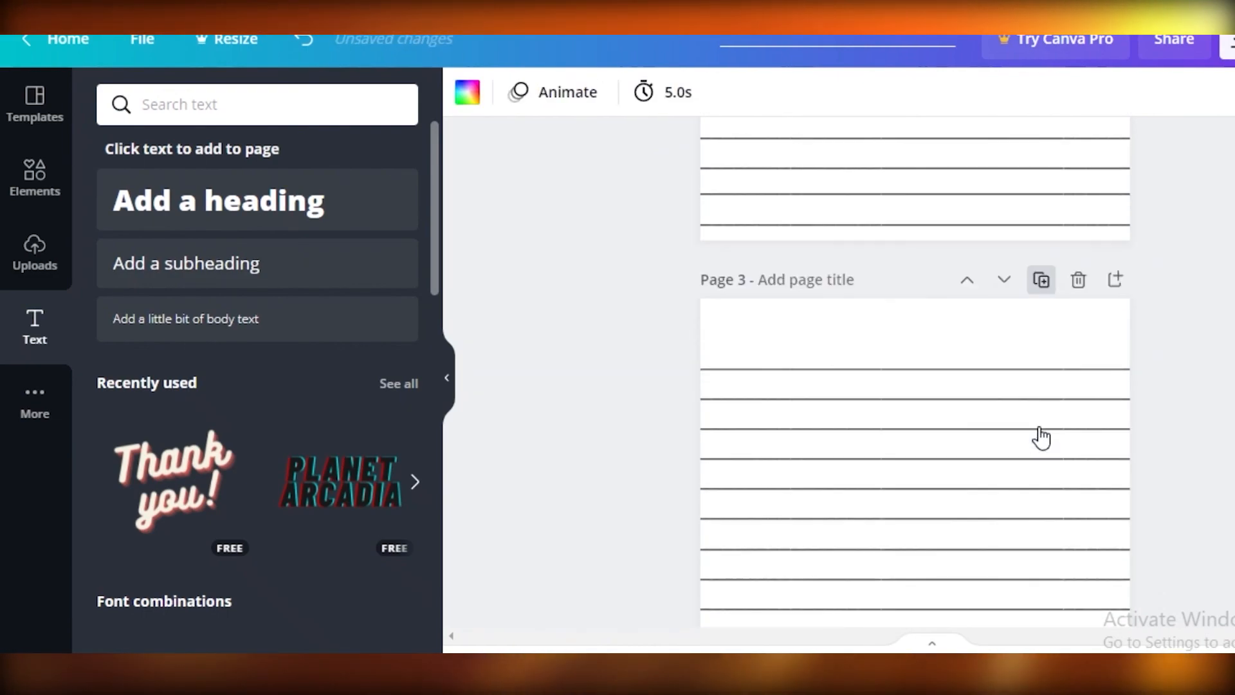
click(1040, 428)
click(1041, 430)
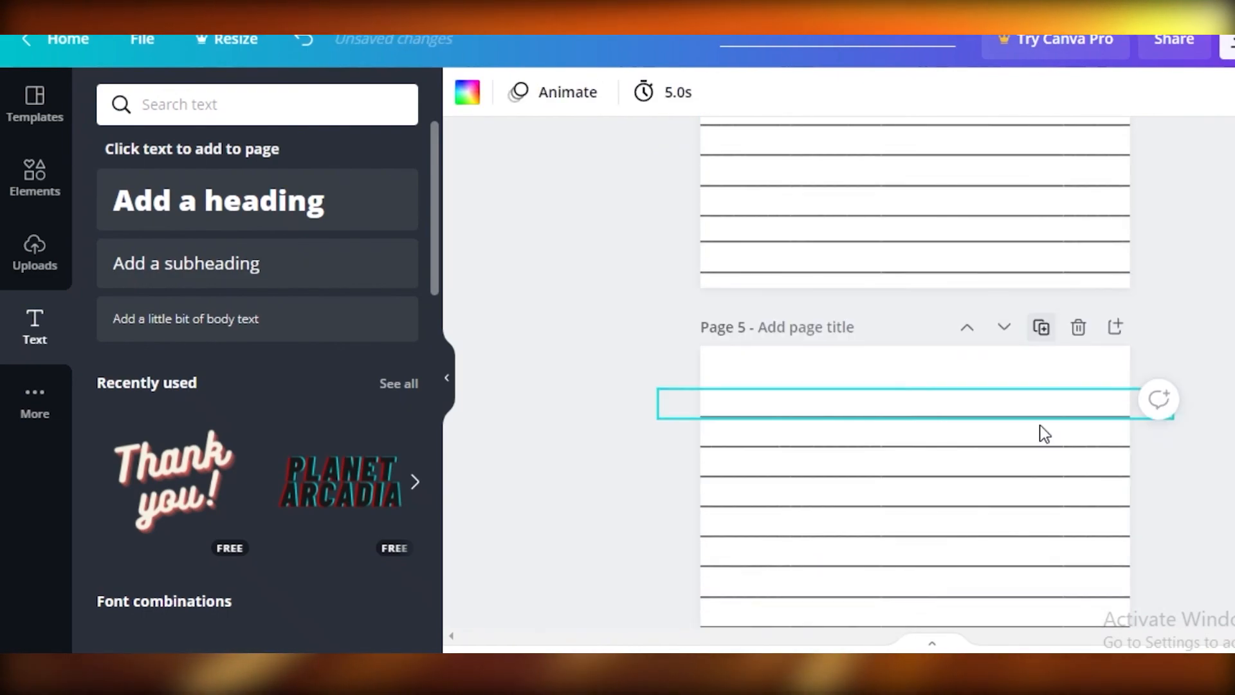
click(1043, 431)
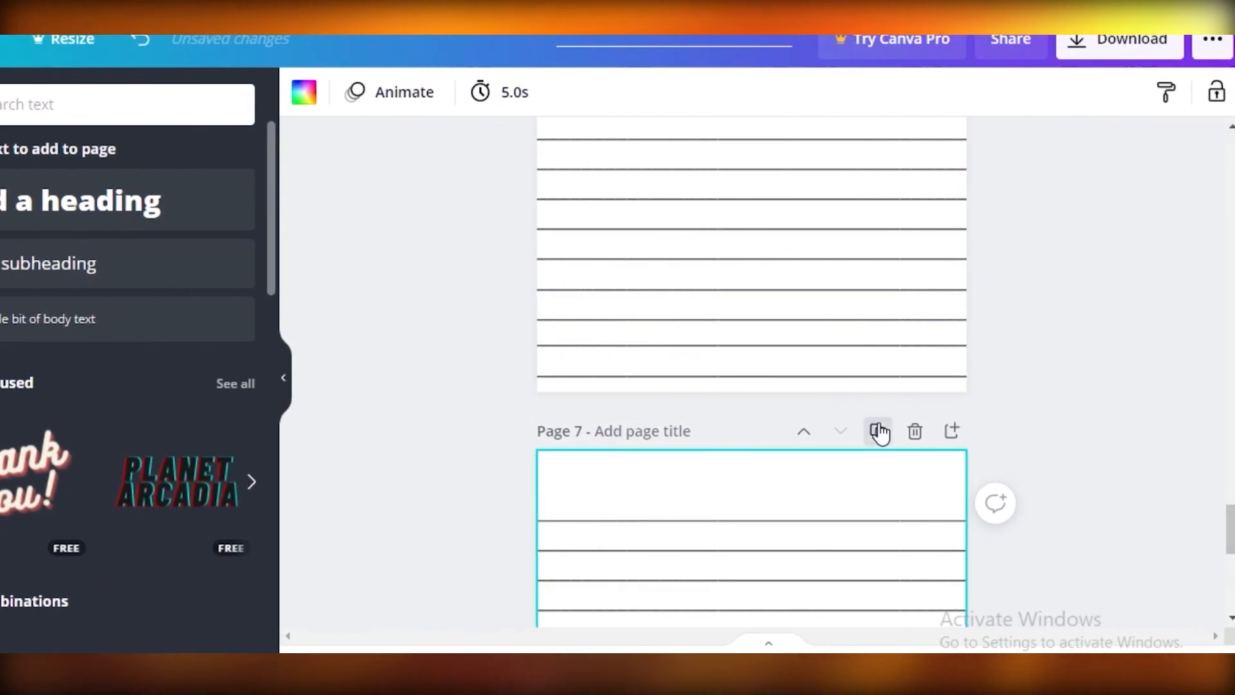
click(877, 431)
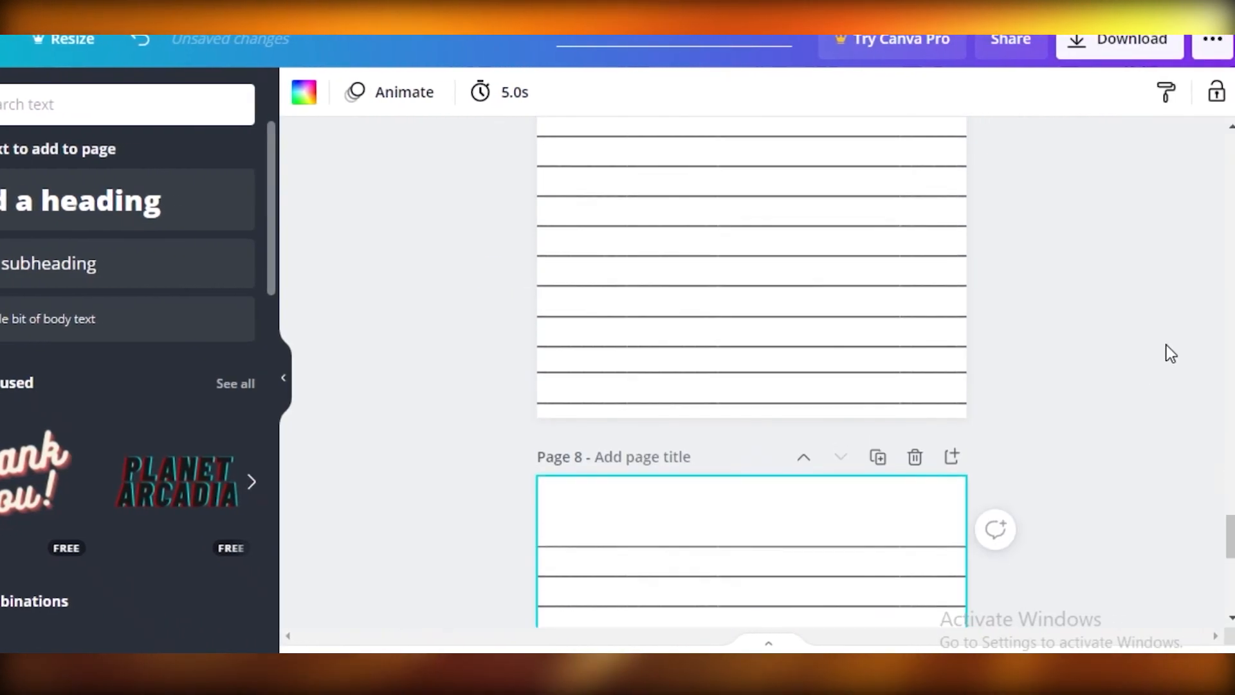
- Open the file type choices for downloading the lined-page design
scroll(598, 322, up, 15)
drag(1231, 329, 1230, 133)
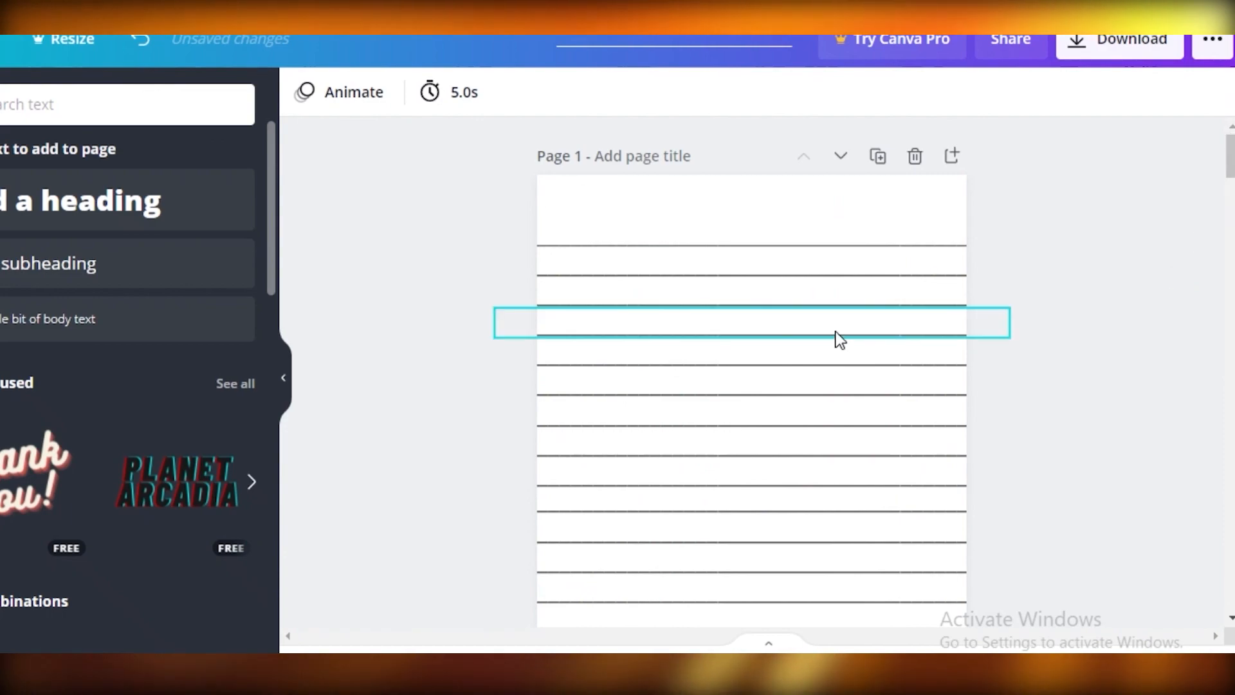
click(1132, 42)
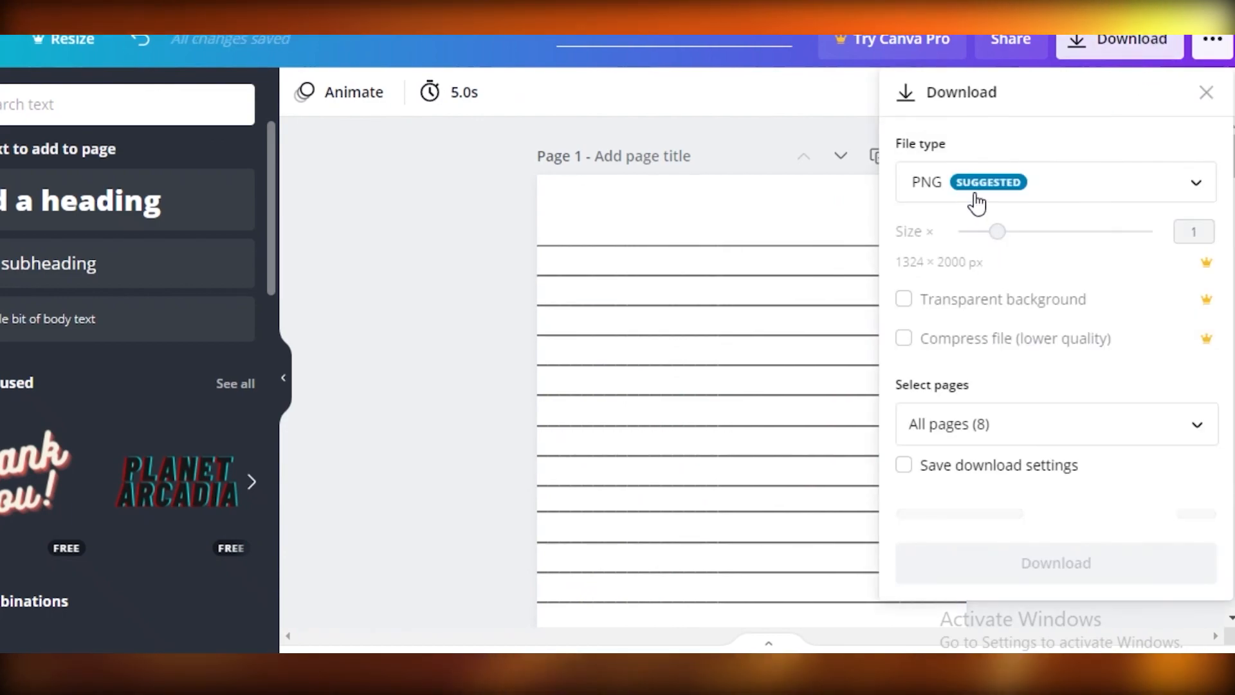
click(972, 190)
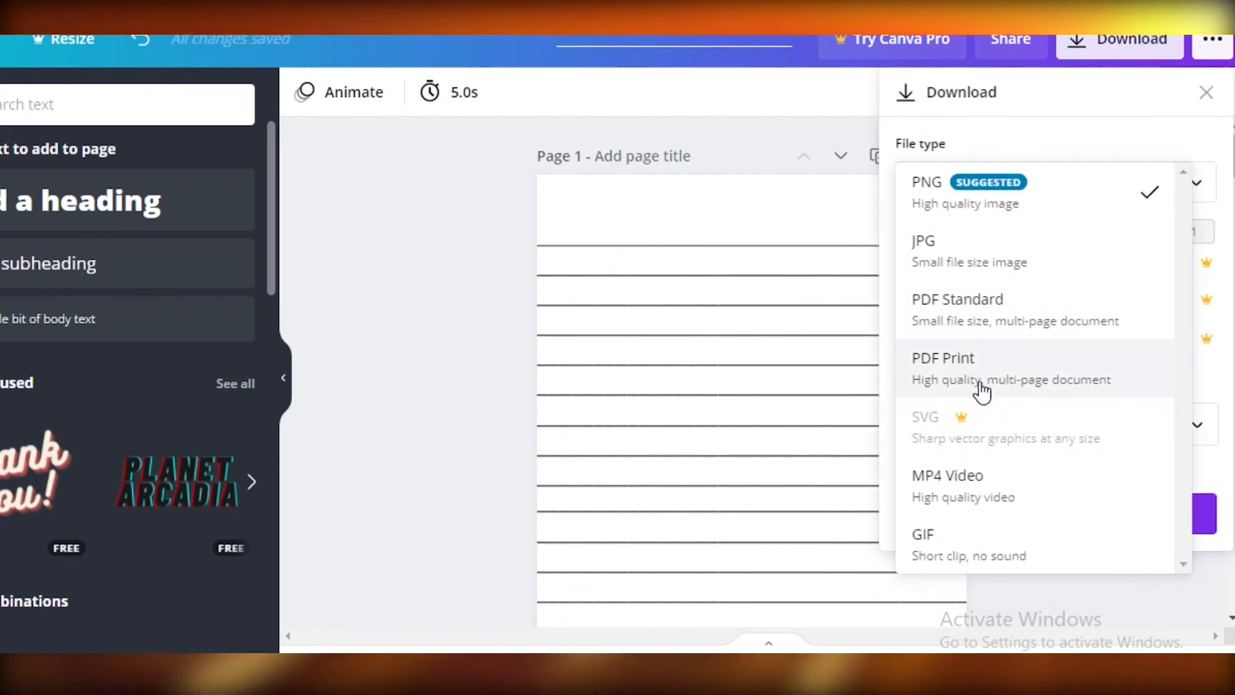